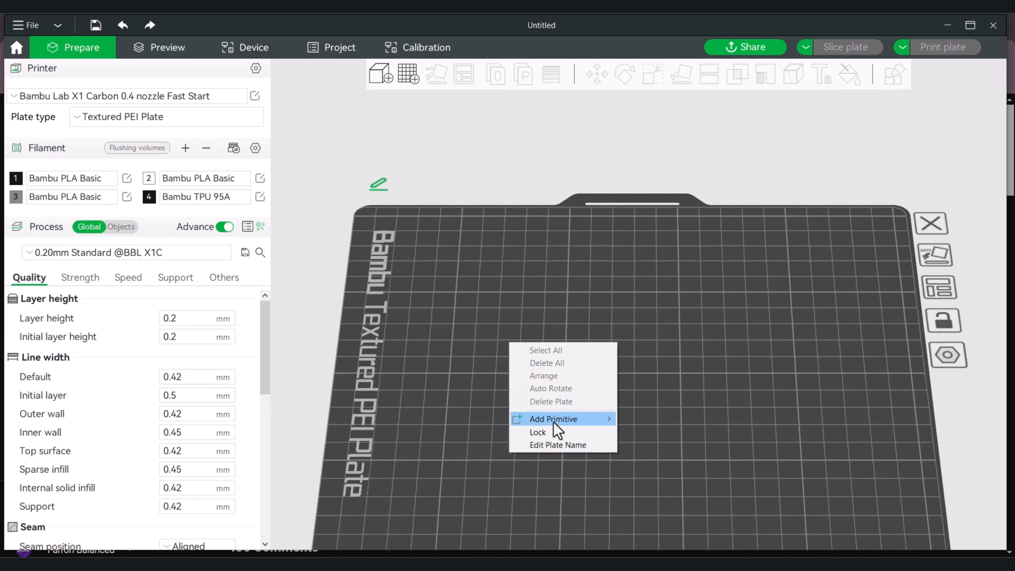
# Add a cube primitive to the build plate
pyautogui.moveTo(554, 421)
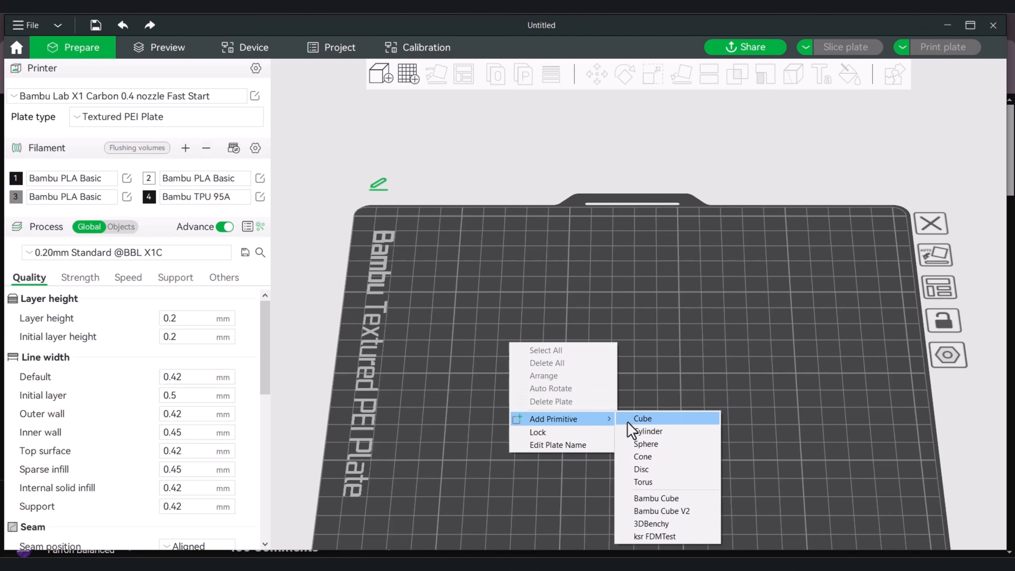
pyautogui.click(653, 423)
pyautogui.moveTo(700, 377); pyautogui.dragTo(732, 353)
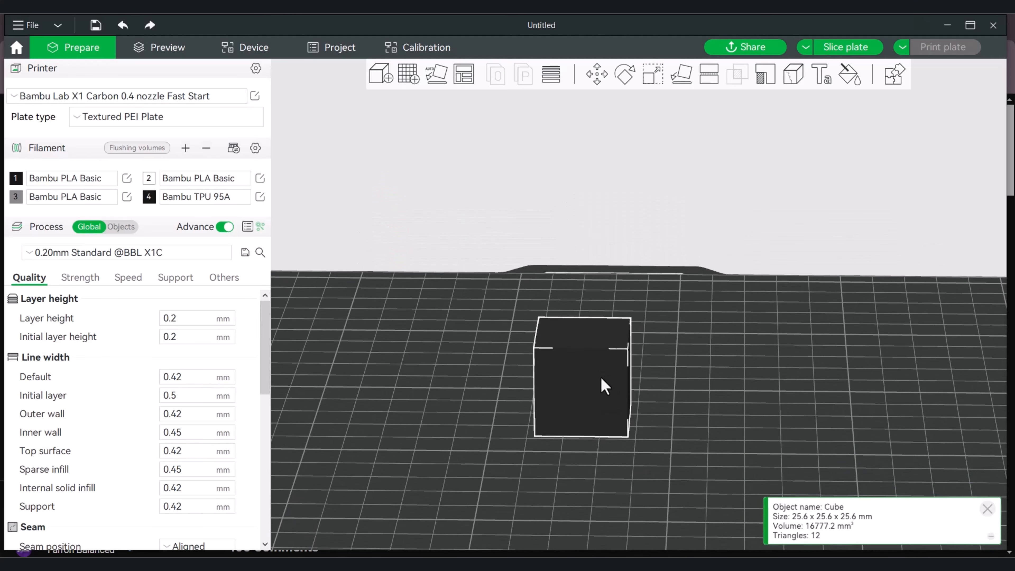
# Scale the cube uniformly to a size of 30 mm and deselect it
pyautogui.click(601, 376)
pyautogui.moveTo(665, 345); pyautogui.dragTo(696, 358)
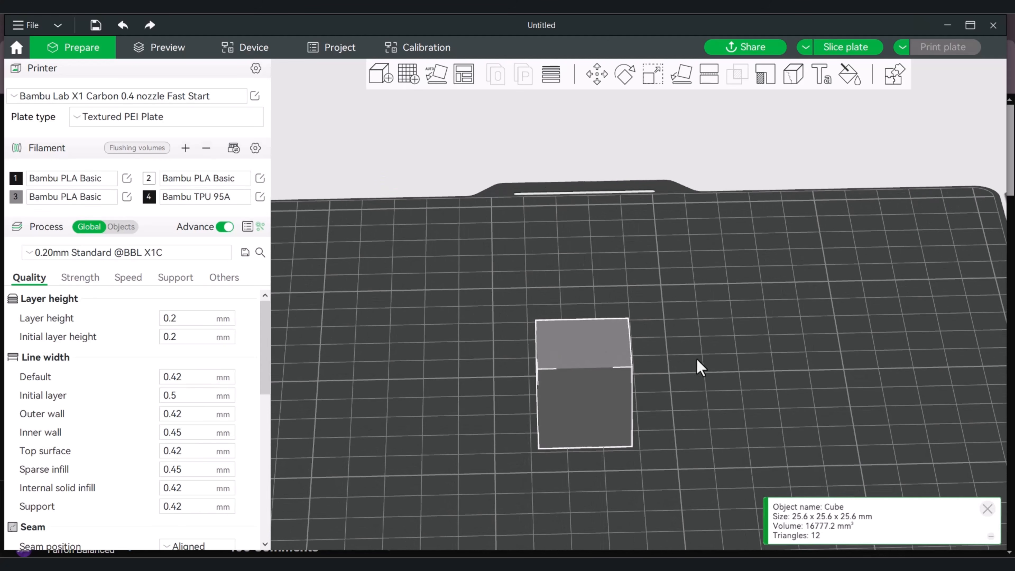
pyautogui.click(652, 75)
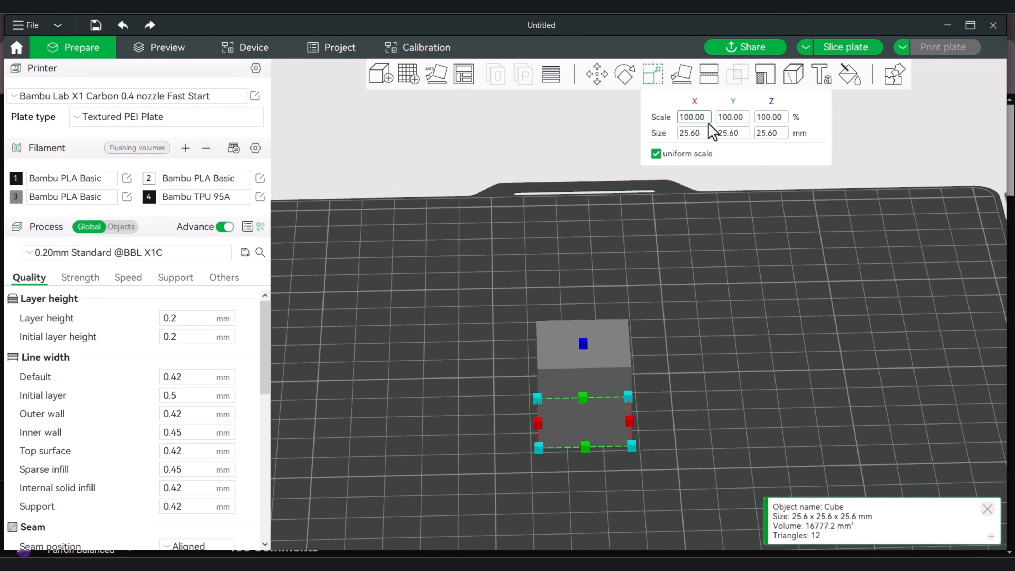
pyautogui.click(694, 133)
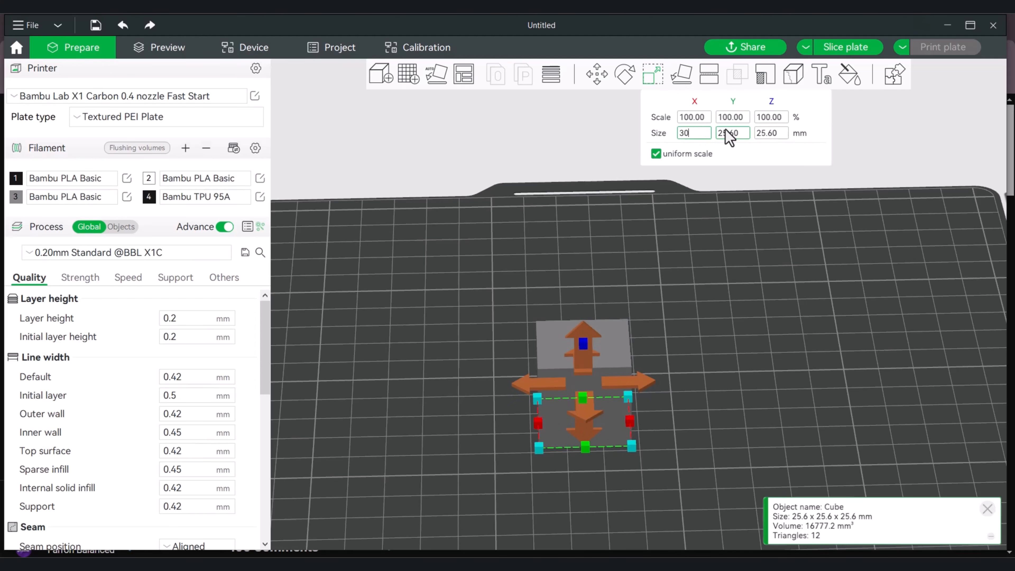
pyautogui.write('30')
pyautogui.press('Return')
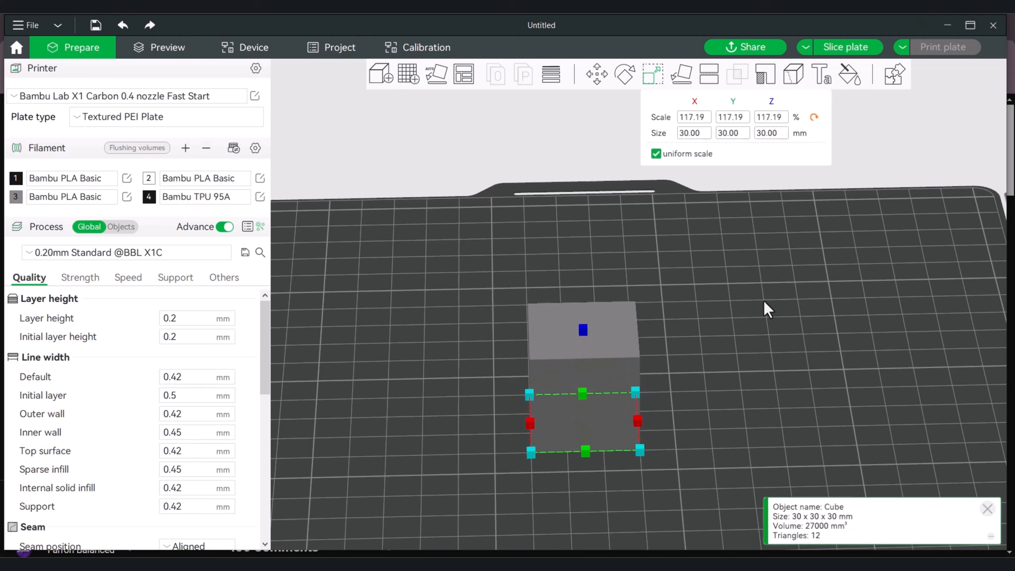
pyautogui.click(762, 316)
# Clone the 30 mm cube once and move the copy beside the original
pyautogui.moveTo(761, 318); pyautogui.dragTo(715, 361)
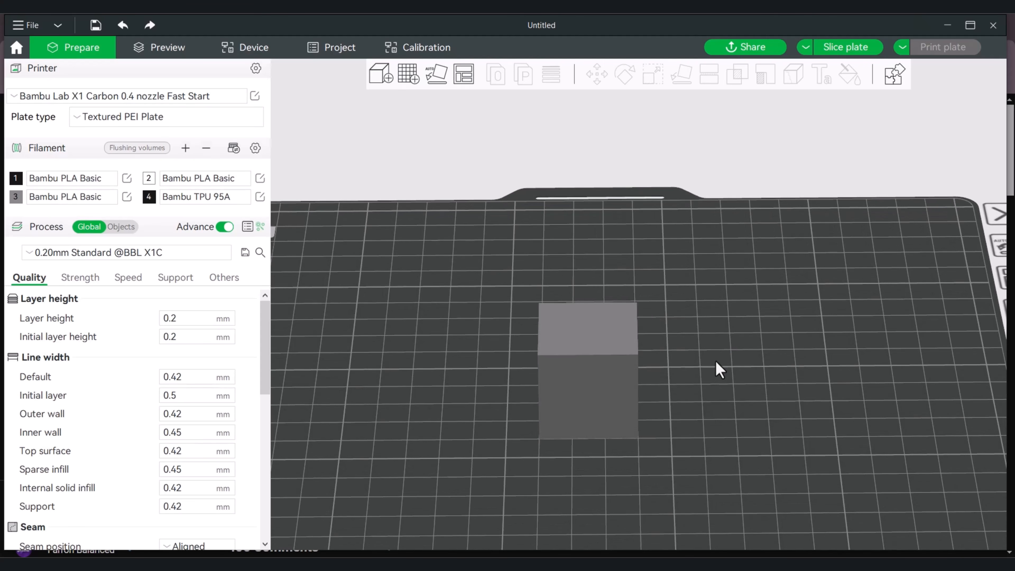
pyautogui.rightClick(600, 356)
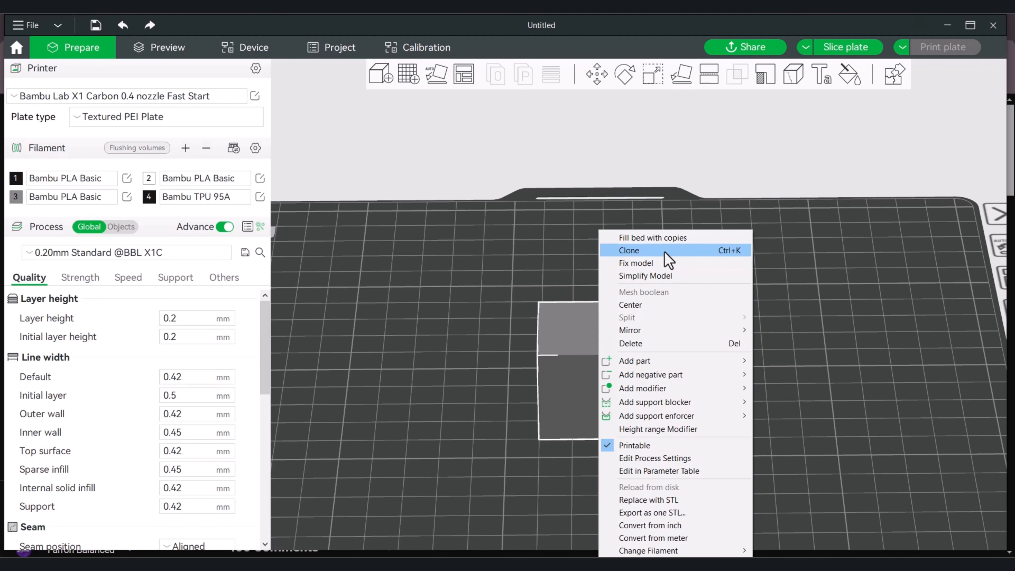
pyautogui.click(665, 252)
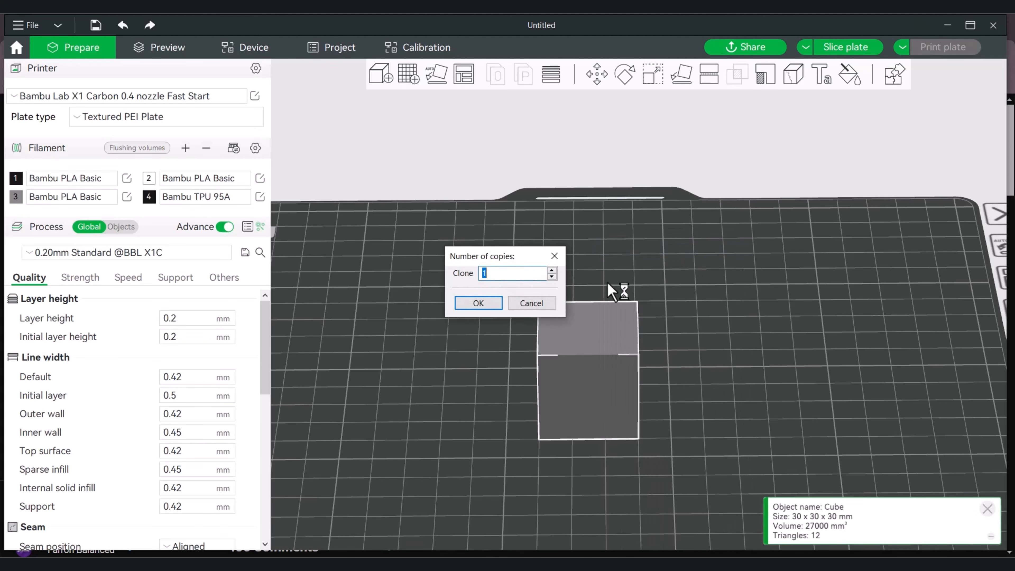
pyautogui.click(477, 303)
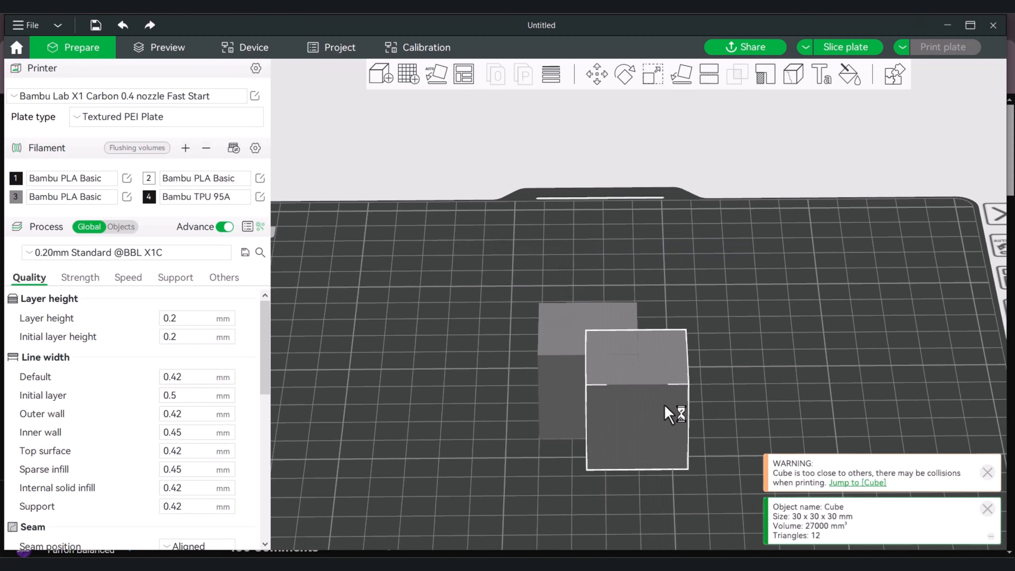
pyautogui.moveTo(674, 413); pyautogui.dragTo(731, 388)
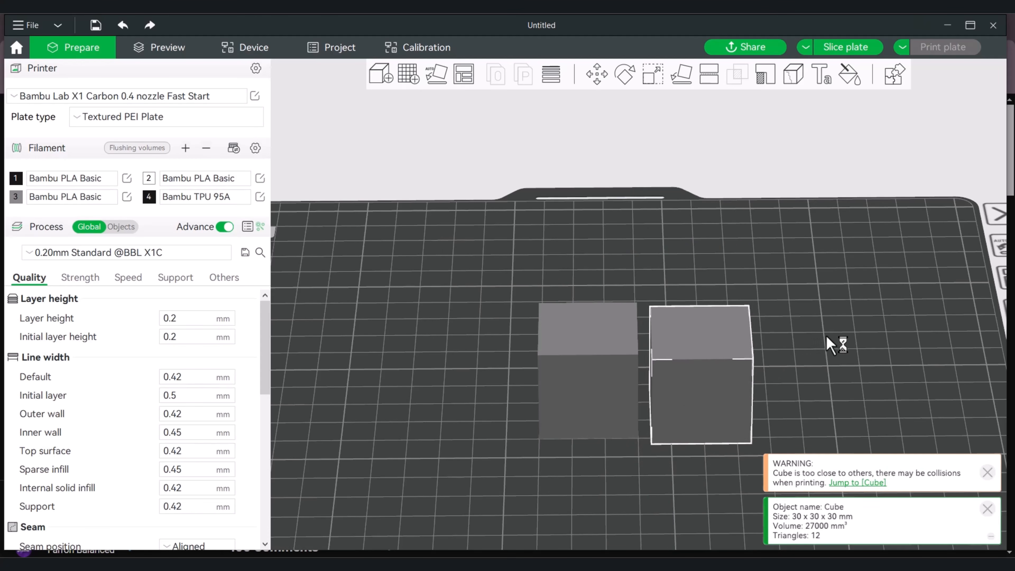
# Assign filament 2 to the cloned cube and shift it slightly farther from the original
pyautogui.moveTo(826, 337); pyautogui.dragTo(713, 354)
pyautogui.press('2')
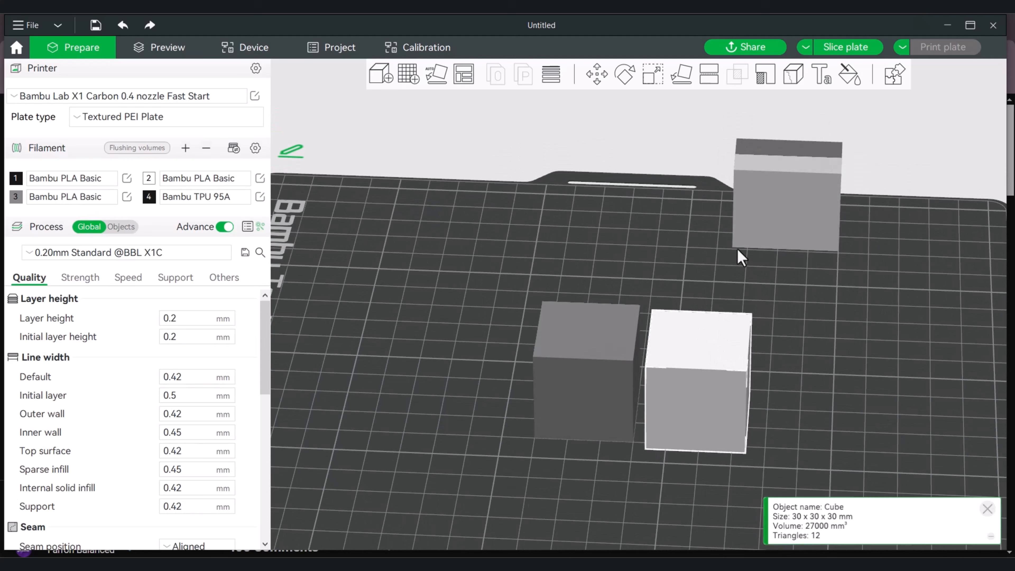
pyautogui.moveTo(765, 282); pyautogui.dragTo(732, 328)
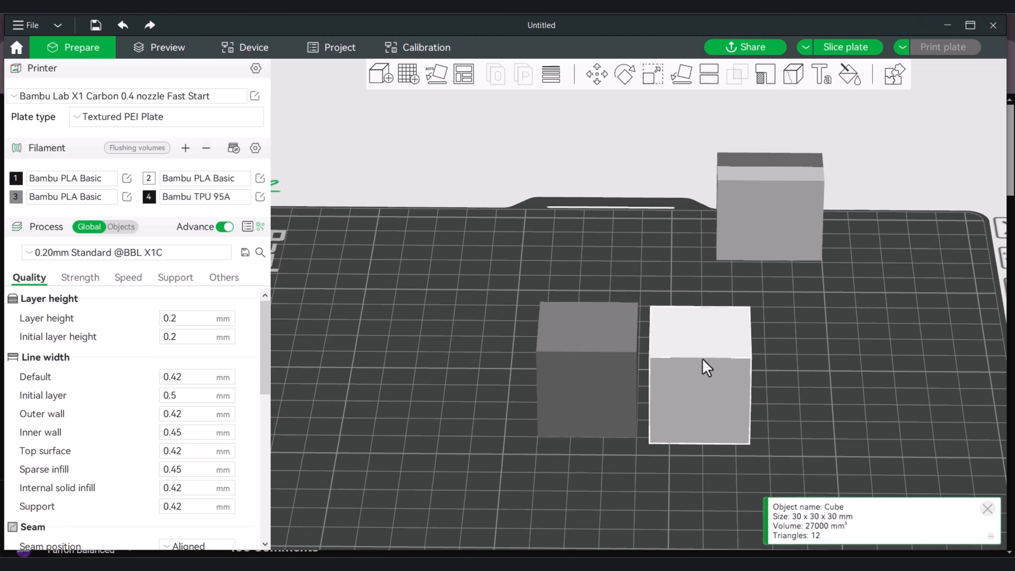
pyautogui.moveTo(703, 358); pyautogui.dragTo(710, 357)
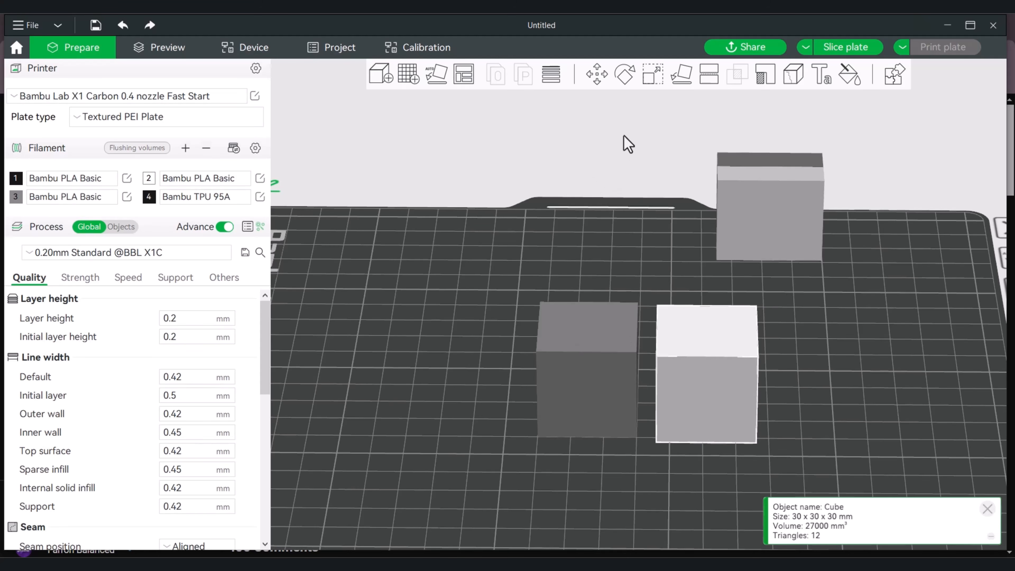
# Scale the cloned cube uniformly to a size of 25 mm and deselect it
pyautogui.click(655, 77)
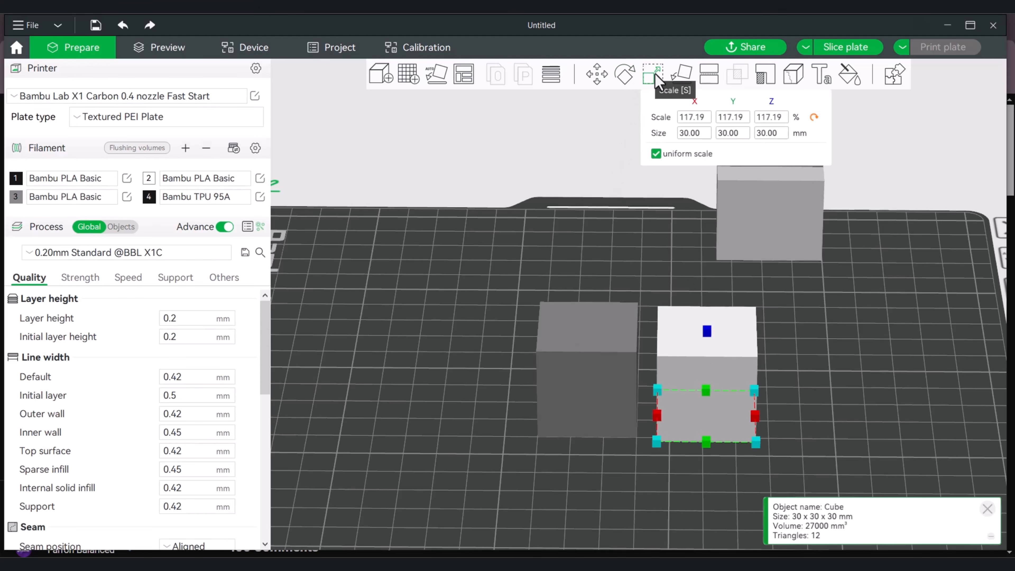
pyautogui.click(695, 135)
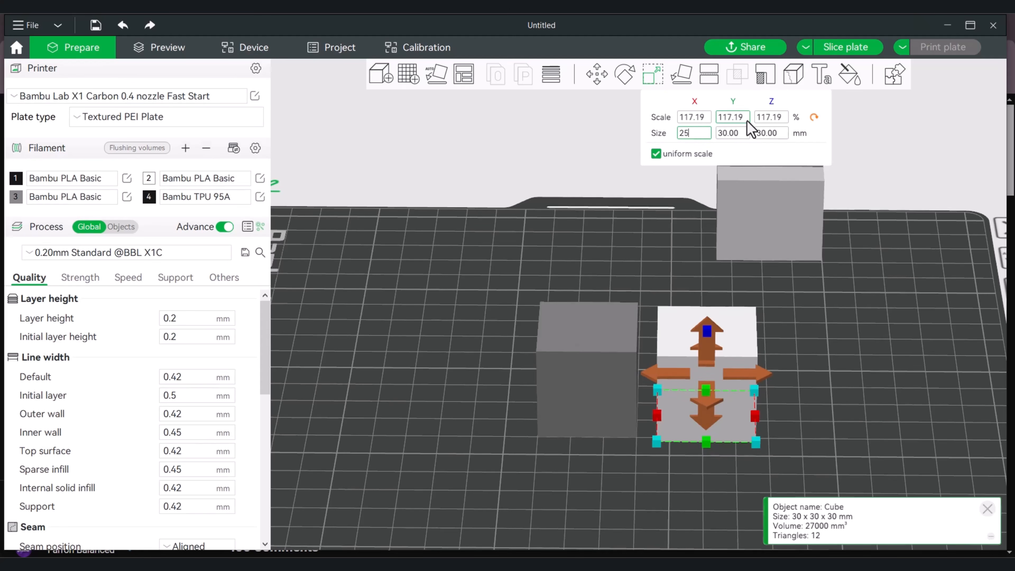
pyautogui.press('Return')
pyautogui.moveTo(758, 340)
pyautogui.mouseDown()
pyautogui.moveTo(759, 367)
pyautogui.moveTo(755, 331)
pyautogui.mouseUp()
pyautogui.click(798, 365)
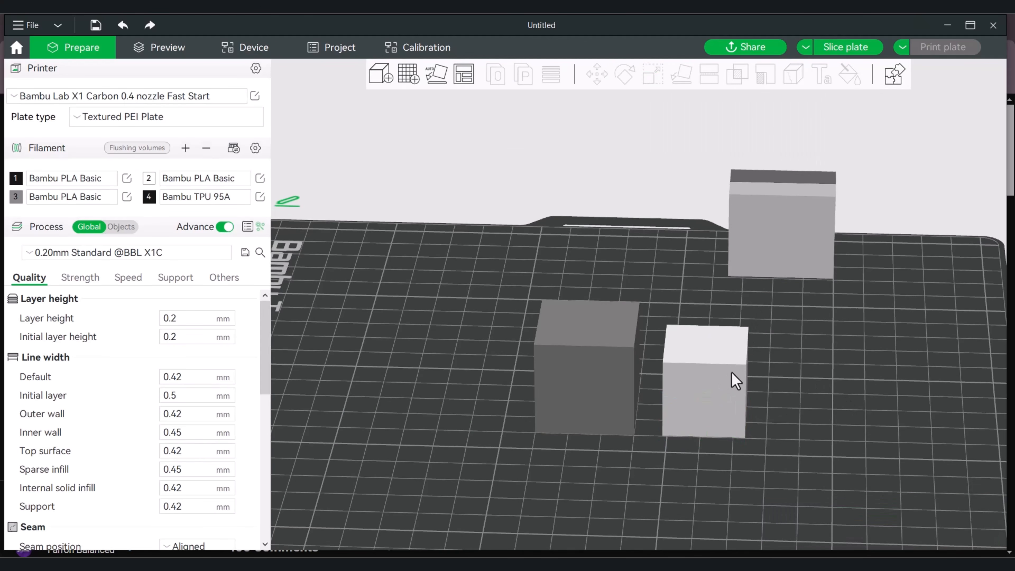
# Center the 25 mm cube and the 30 mm cube on the plate so they overlap
pyautogui.rightClick(722, 374)
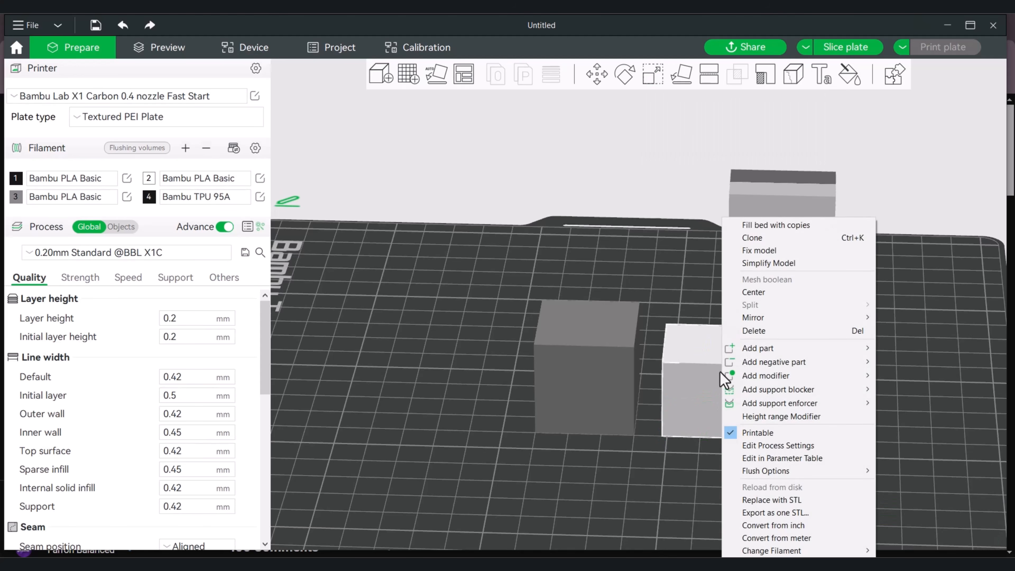
pyautogui.click(767, 292)
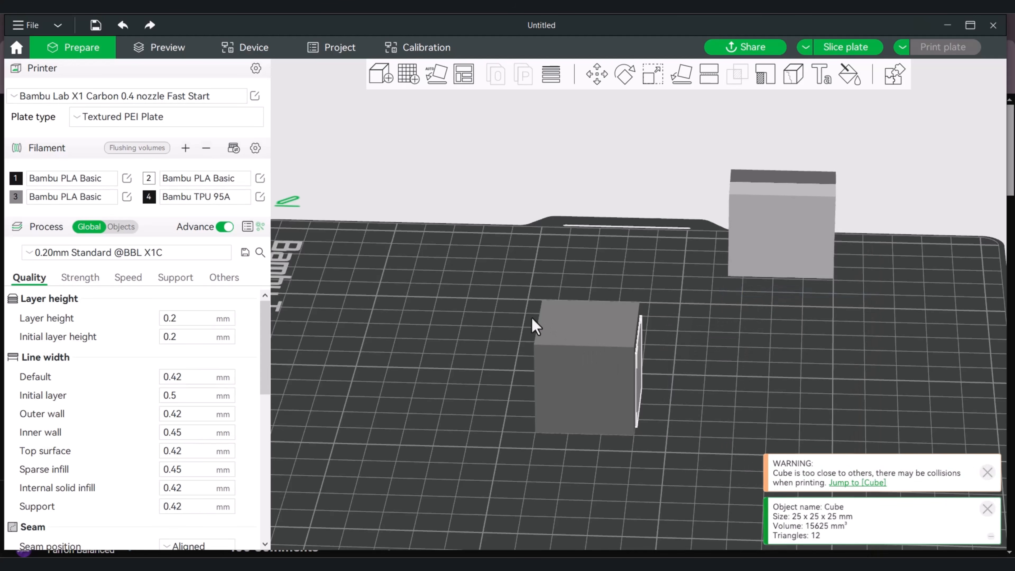
pyautogui.rightClick(550, 318)
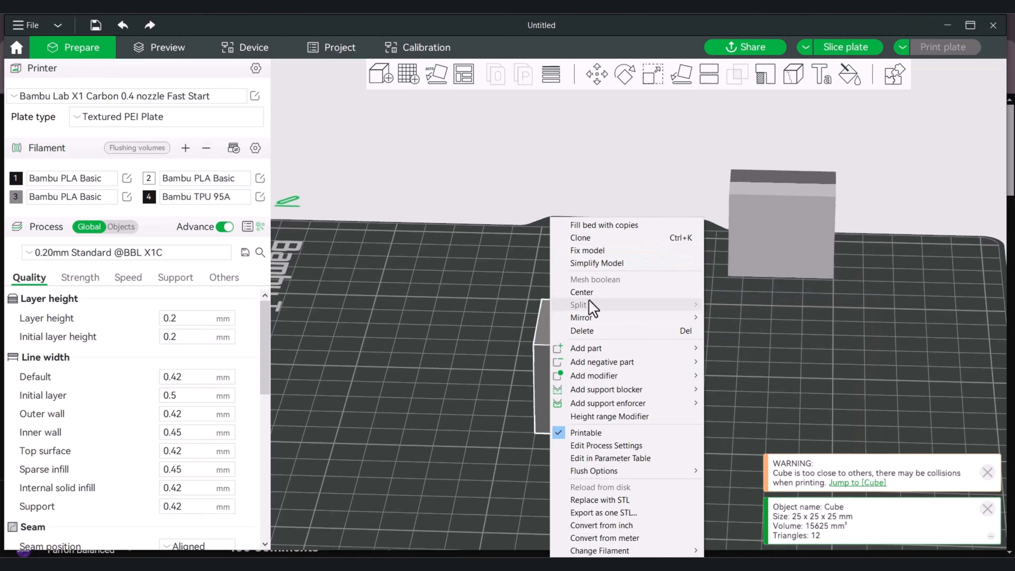
pyautogui.click(595, 294)
# Select both overlapping cubes and assemble them into one object
pyautogui.moveTo(697, 375); pyautogui.dragTo(705, 318)
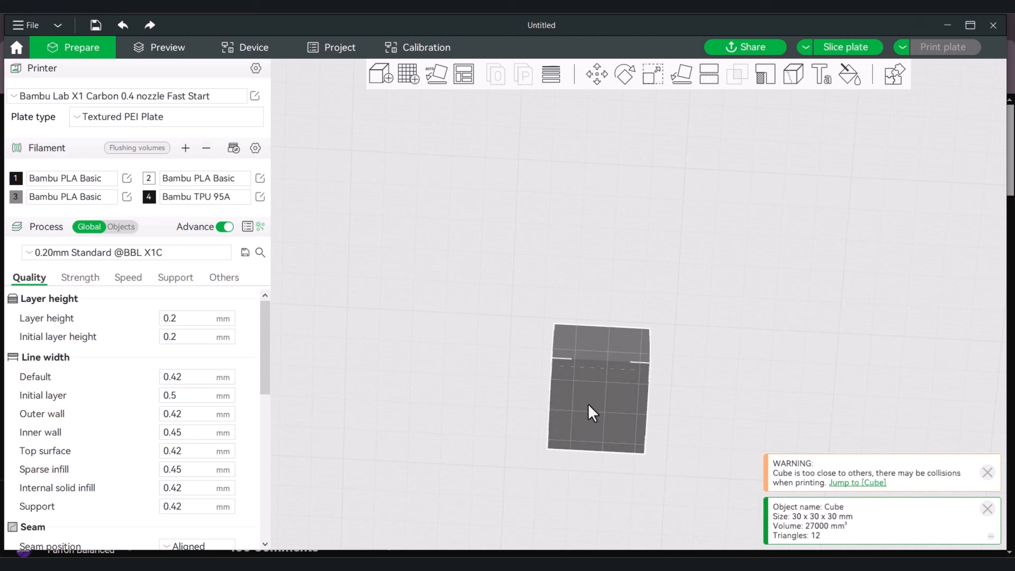
pyautogui.moveTo(705, 387); pyautogui.dragTo(691, 360)
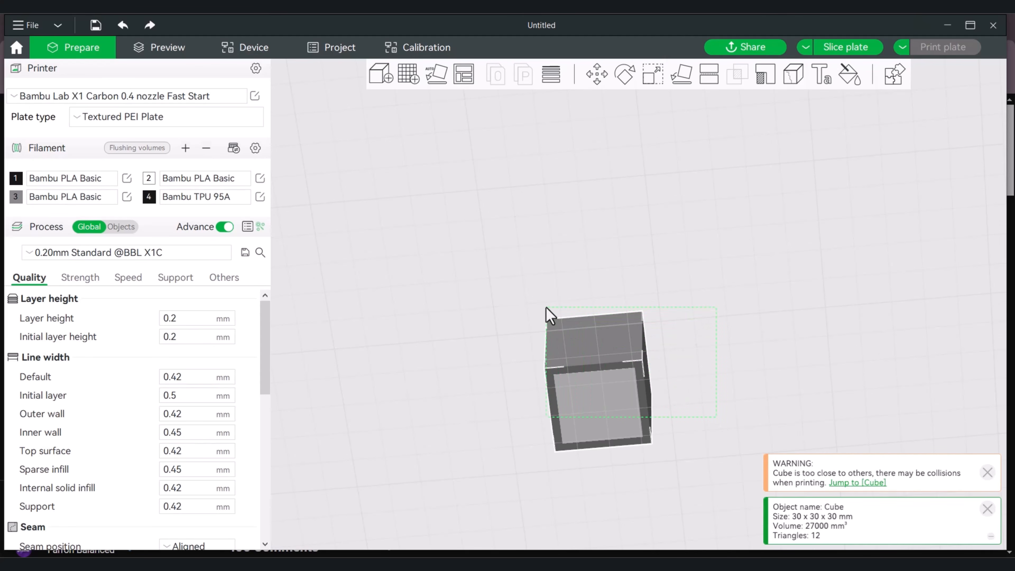
pyautogui.hotkey('ctrl', 'a')
pyautogui.rightClick(612, 356)
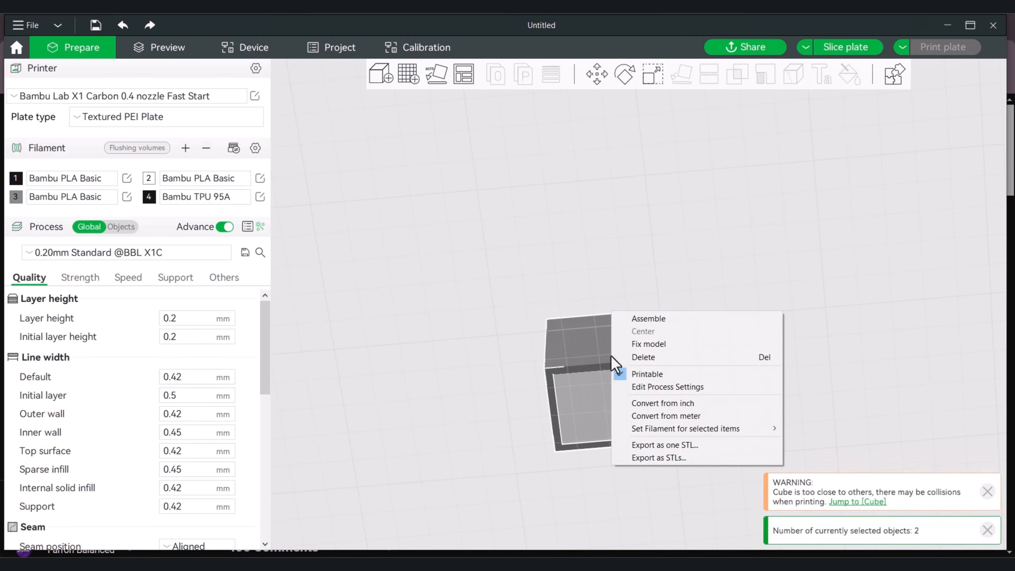
pyautogui.click(651, 322)
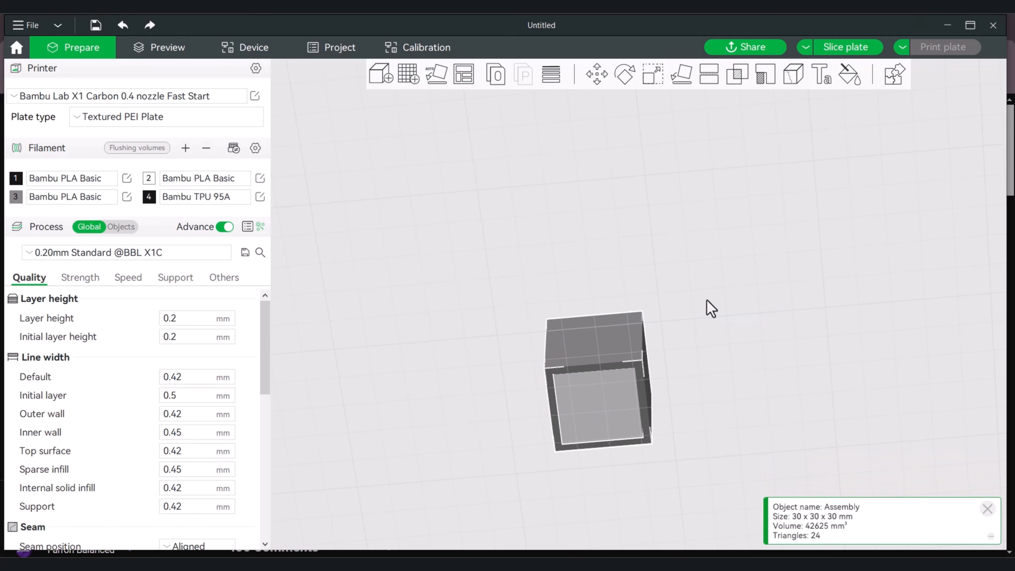
# Change the part type of the assembly's 25 mm cube to Negative Part
pyautogui.moveTo(696, 304)
pyautogui.mouseDown()
pyautogui.moveTo(696, 362)
pyautogui.moveTo(691, 322)
pyautogui.mouseUp()
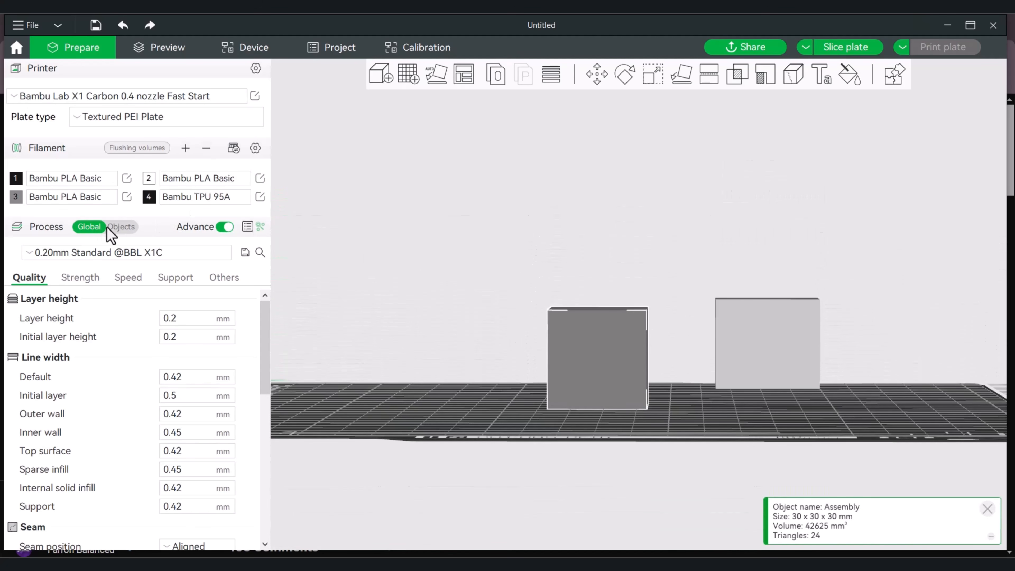
pyautogui.click(124, 227)
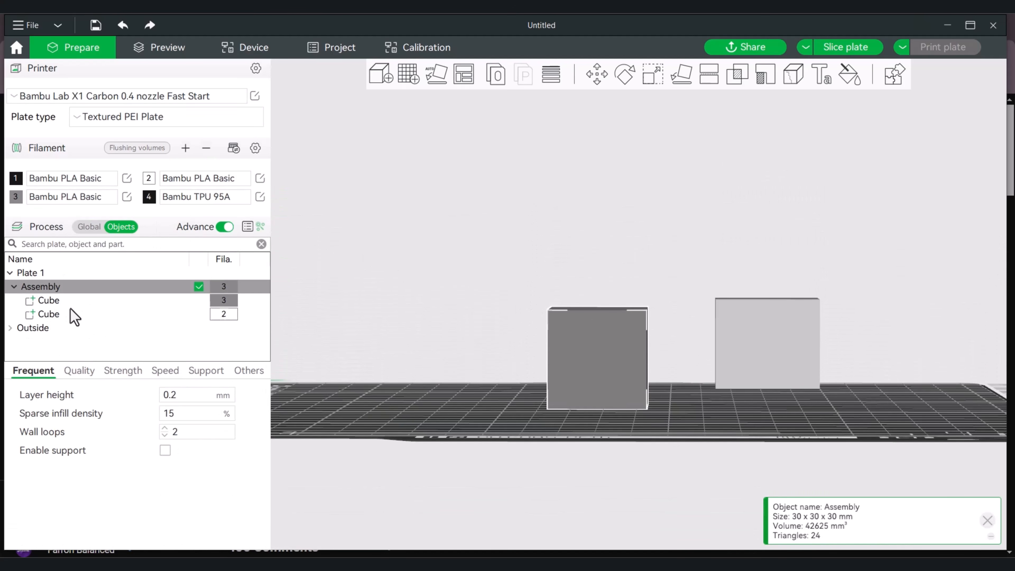
pyautogui.click(46, 315)
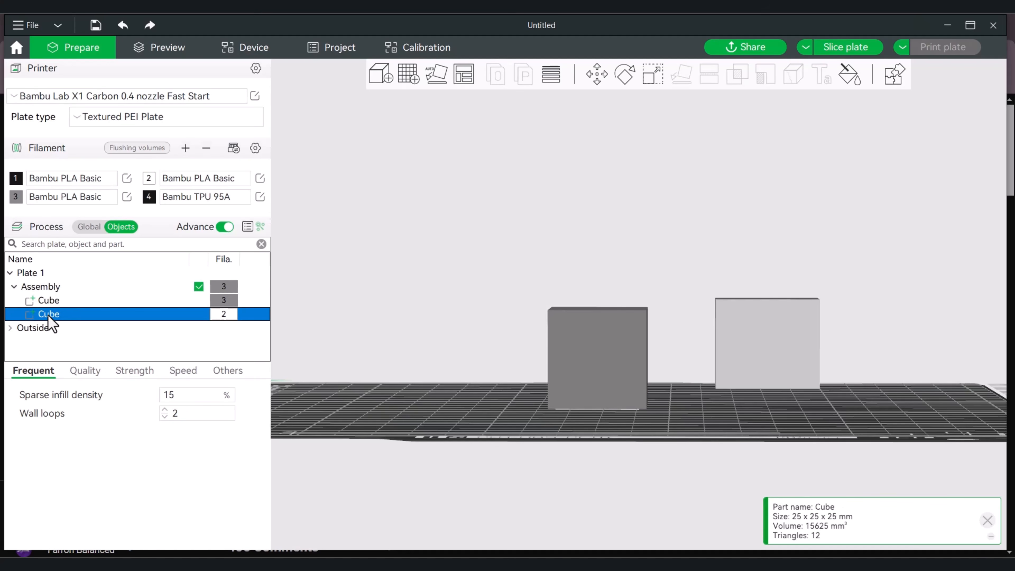
pyautogui.rightClick(48, 315)
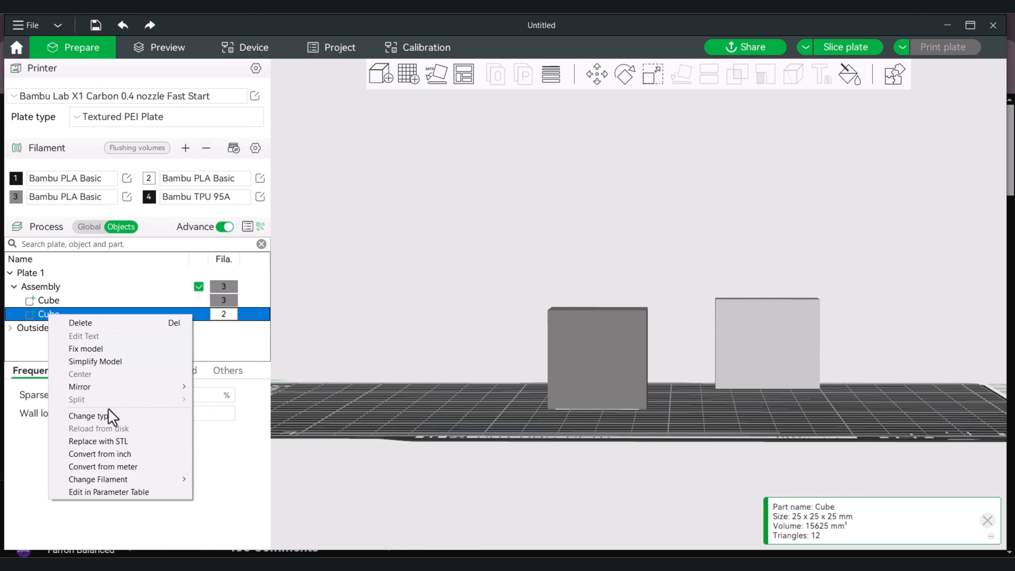
pyautogui.click(109, 418)
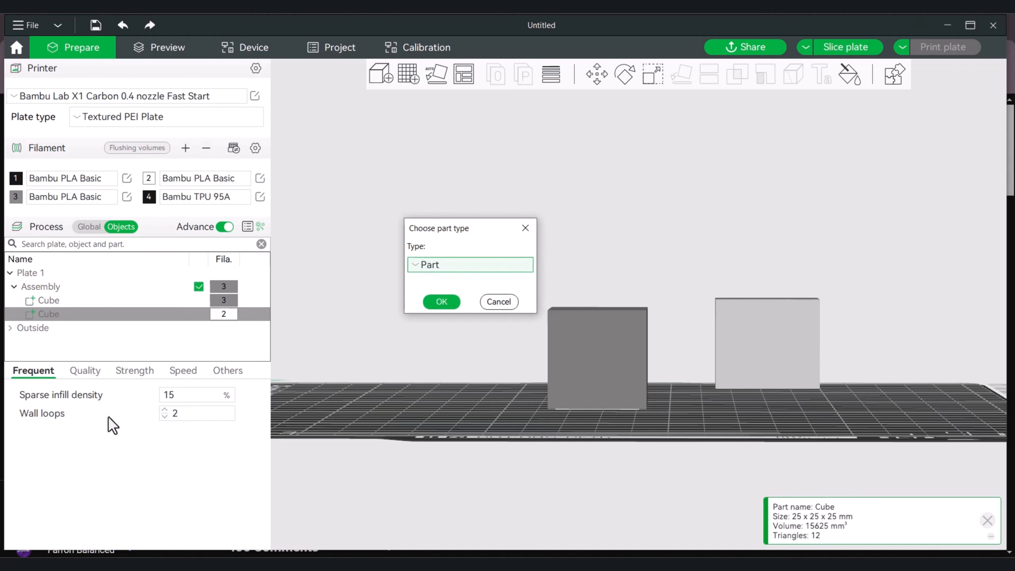
pyautogui.click(431, 265)
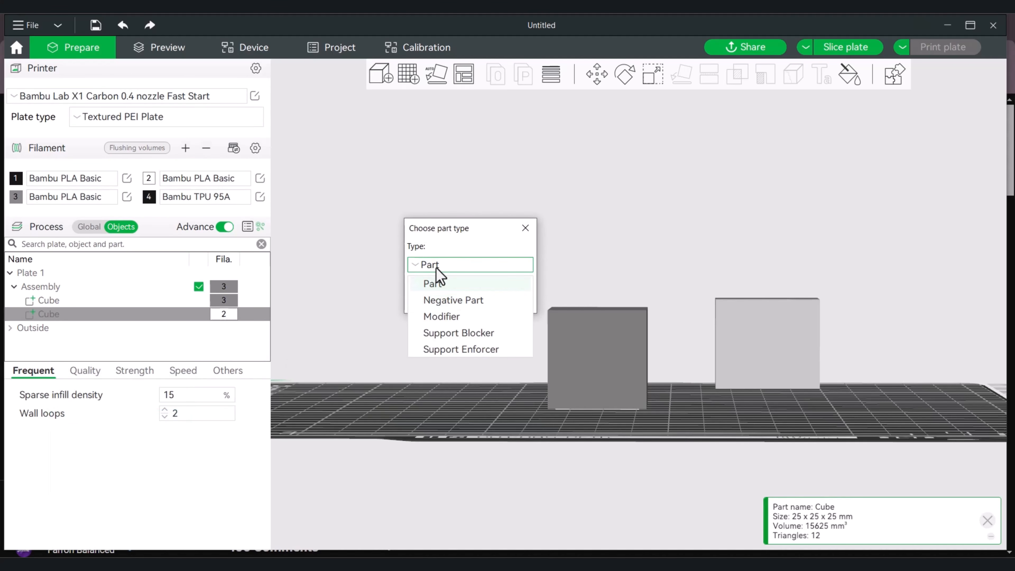
pyautogui.click(450, 302)
pyautogui.click(447, 303)
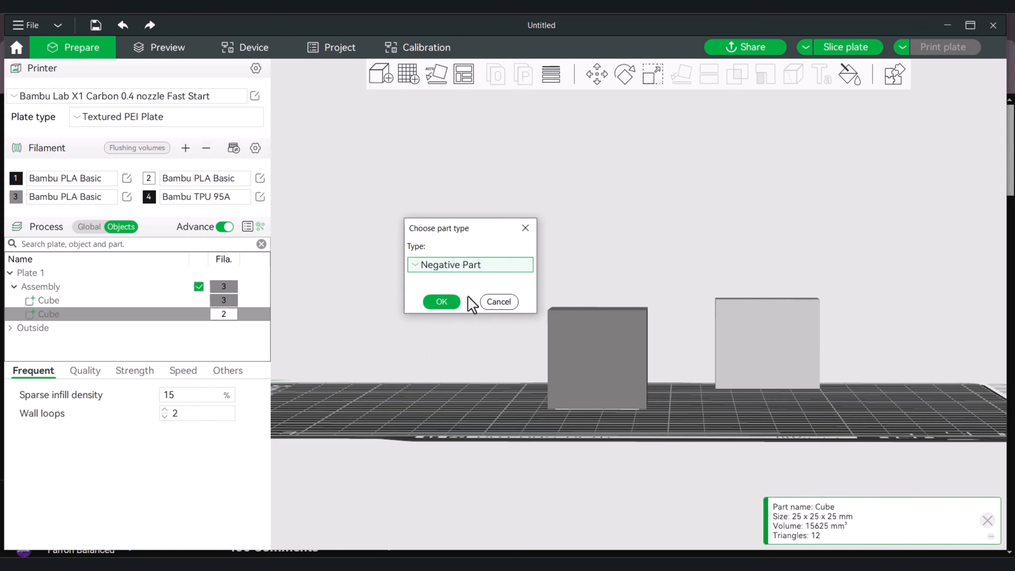
pyautogui.click(445, 303)
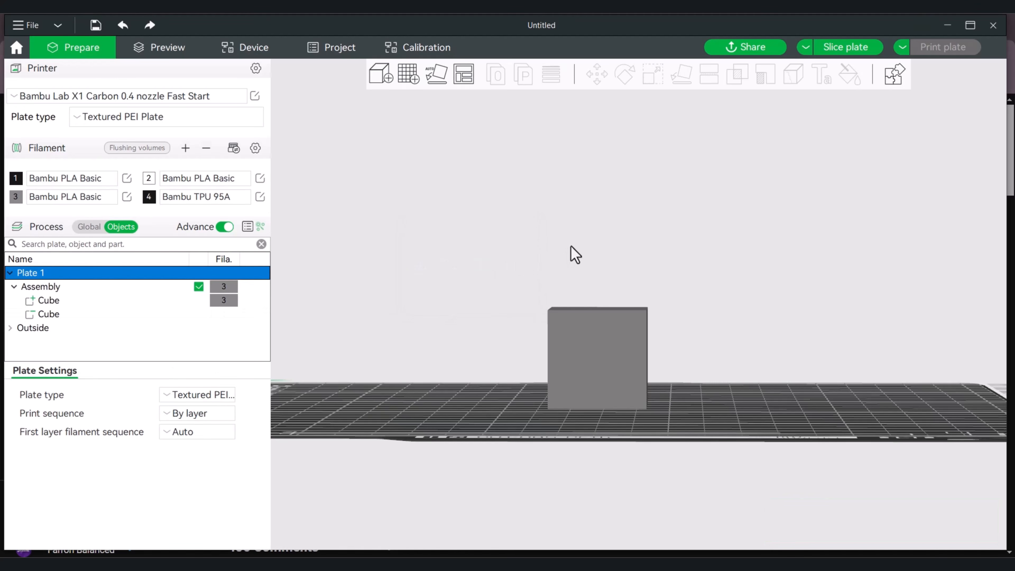
# Apply Mesh boolean to the assembly to subtract the negative cube from the larger cube
pyautogui.moveTo(574, 254); pyautogui.dragTo(596, 241)
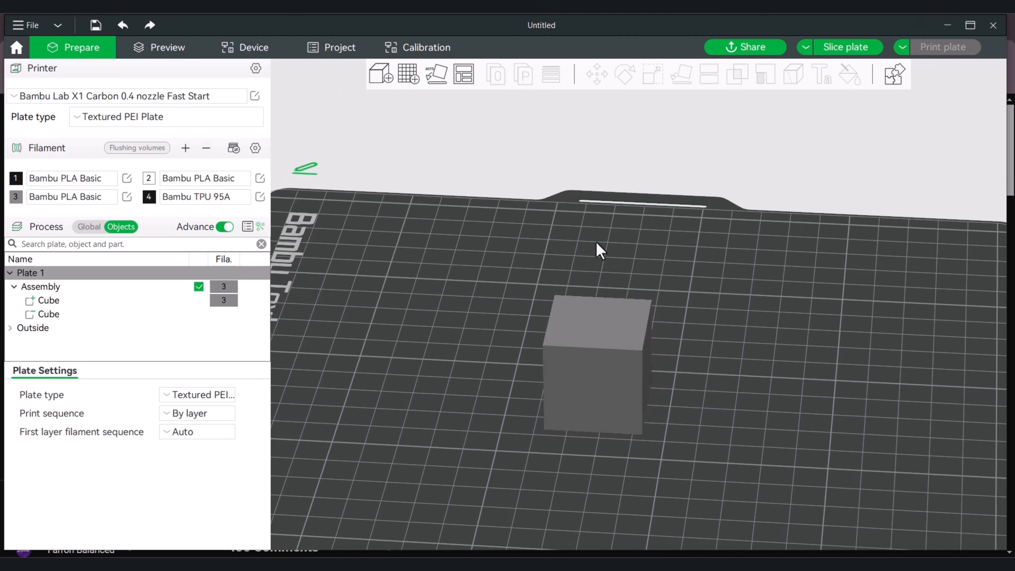
pyautogui.rightClick(596, 328)
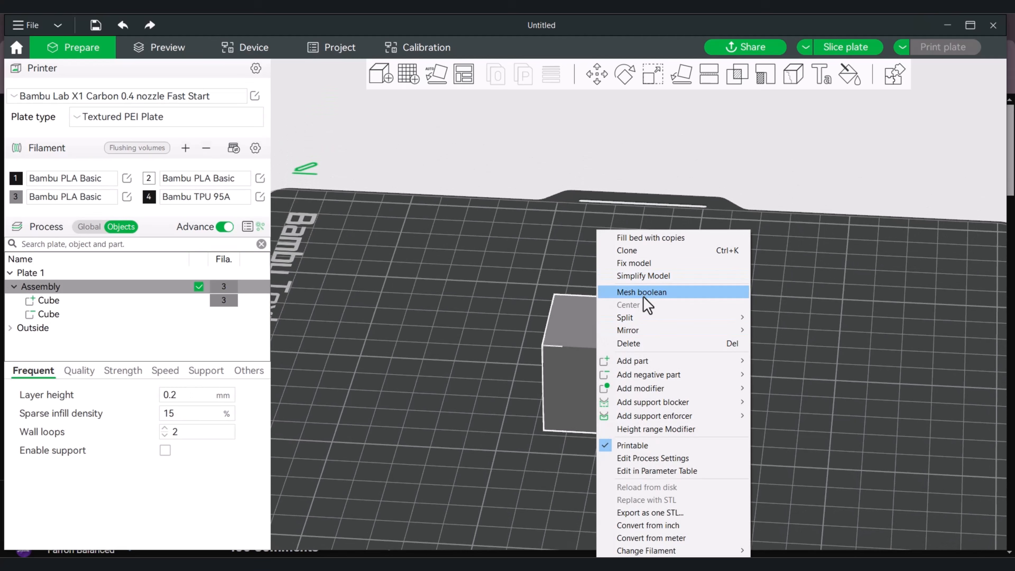
pyautogui.click(643, 296)
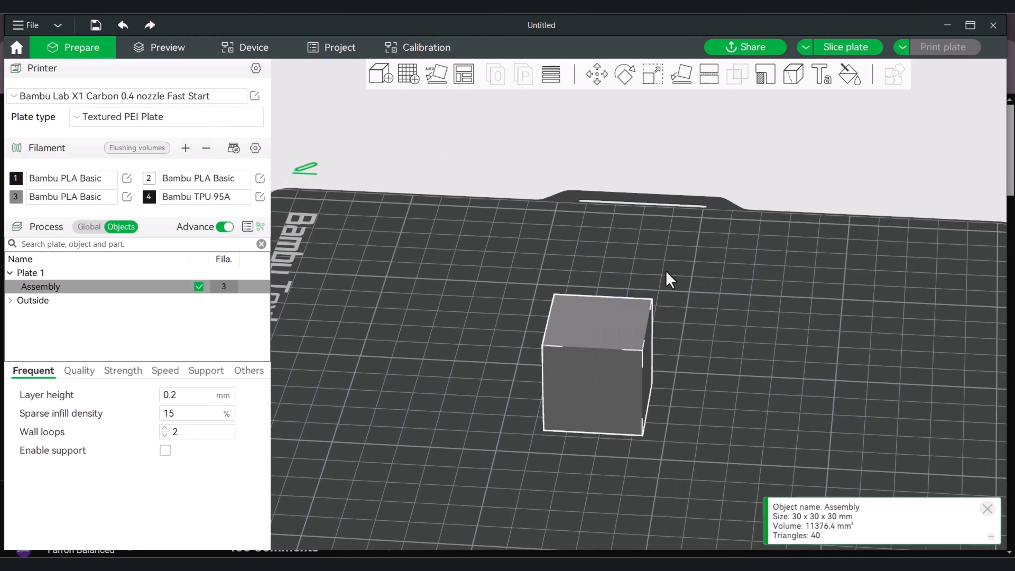
# Lay the hollow cube on its closed face so that its opening points up
pyautogui.moveTo(683, 291); pyautogui.dragTo(680, 215)
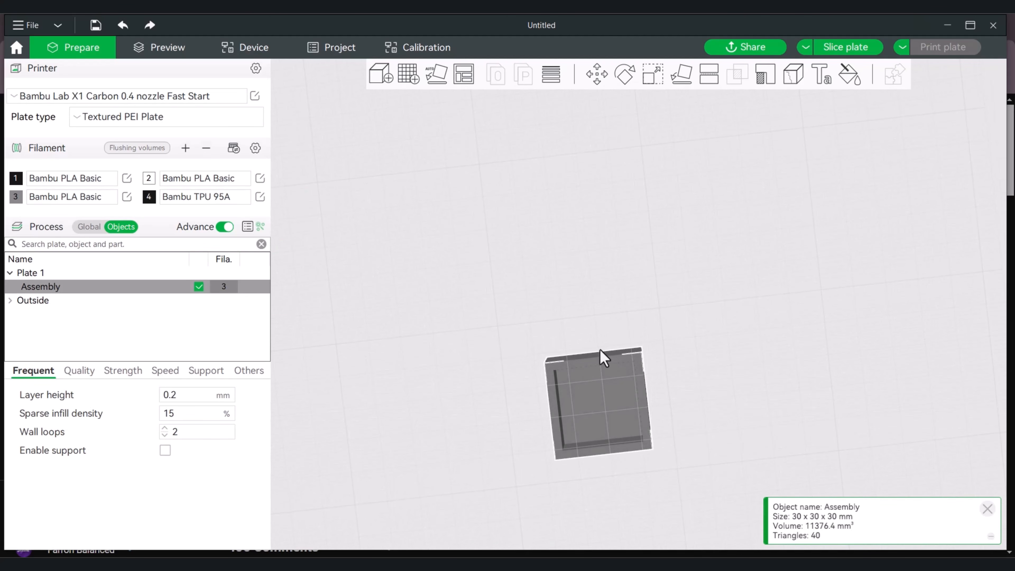
pyautogui.moveTo(680, 274); pyautogui.dragTo(677, 333)
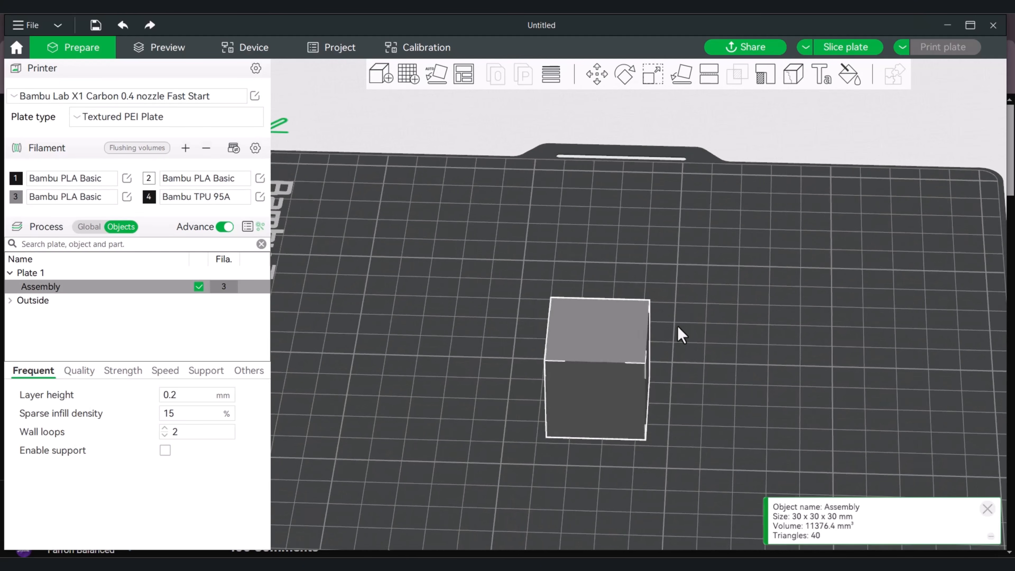
pyautogui.click(680, 76)
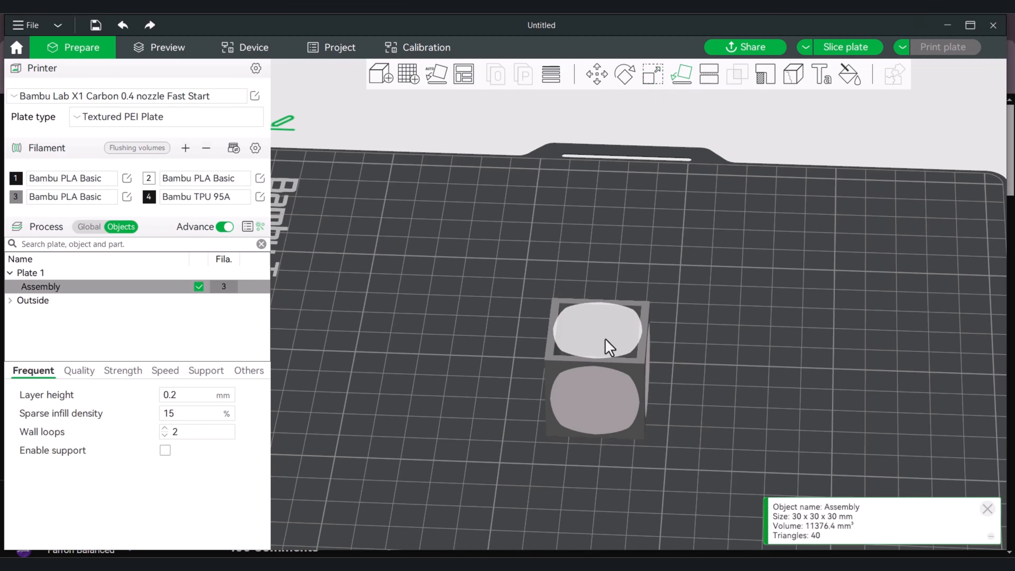
pyautogui.click(691, 265)
pyautogui.moveTo(690, 278); pyautogui.dragTo(710, 295)
pyautogui.scroll(3, 701, 305)
pyautogui.scroll(-2, 714, 284)
pyautogui.scroll(-2, 714, 280)
pyautogui.scroll(-3, 710, 295)
pyautogui.moveTo(701, 358); pyautogui.dragTo(709, 384, button='right')
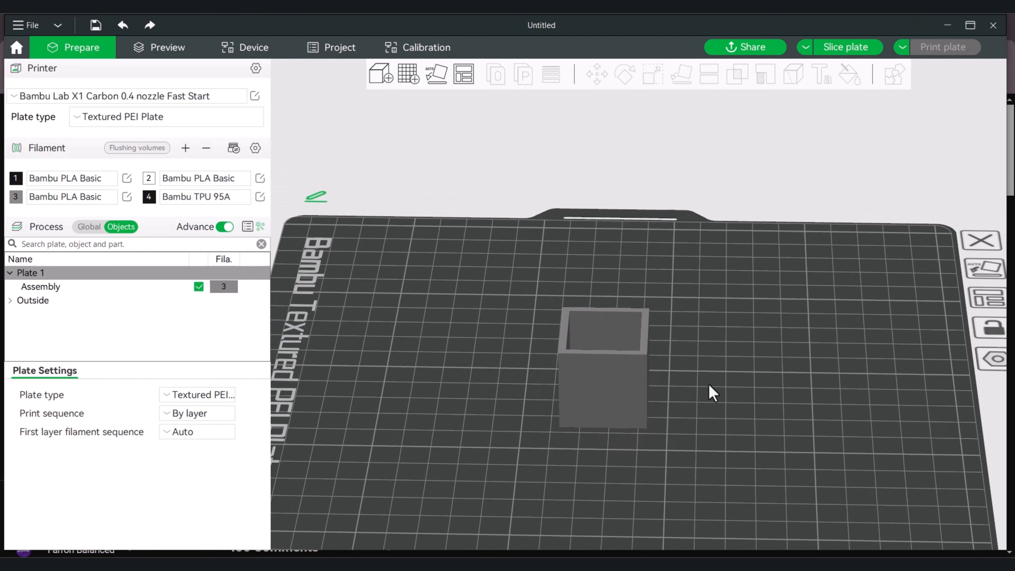
# Clone the hollow cube once and move the copy beside the original on the plate
pyautogui.rightClick(605, 370)
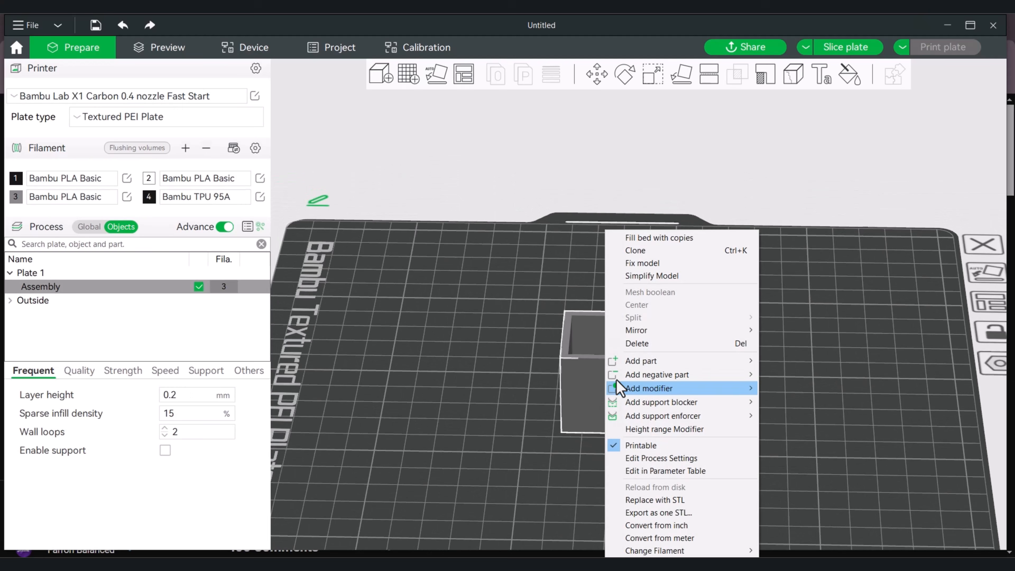
pyautogui.click(638, 251)
pyautogui.click(479, 305)
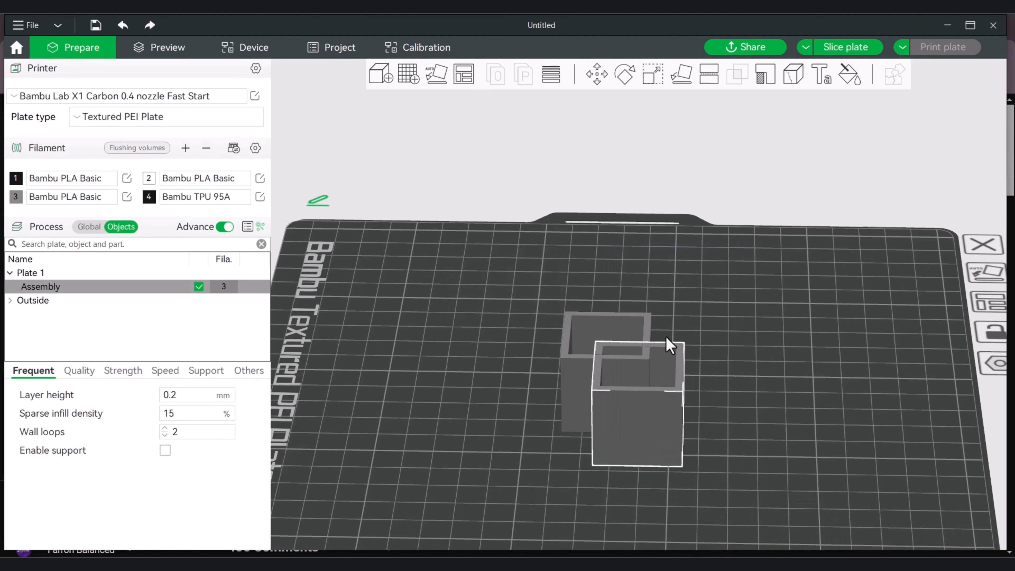
pyautogui.moveTo(661, 419)
pyautogui.mouseDown()
pyautogui.moveTo(731, 404)
pyautogui.moveTo(729, 389)
pyautogui.mouseUp()
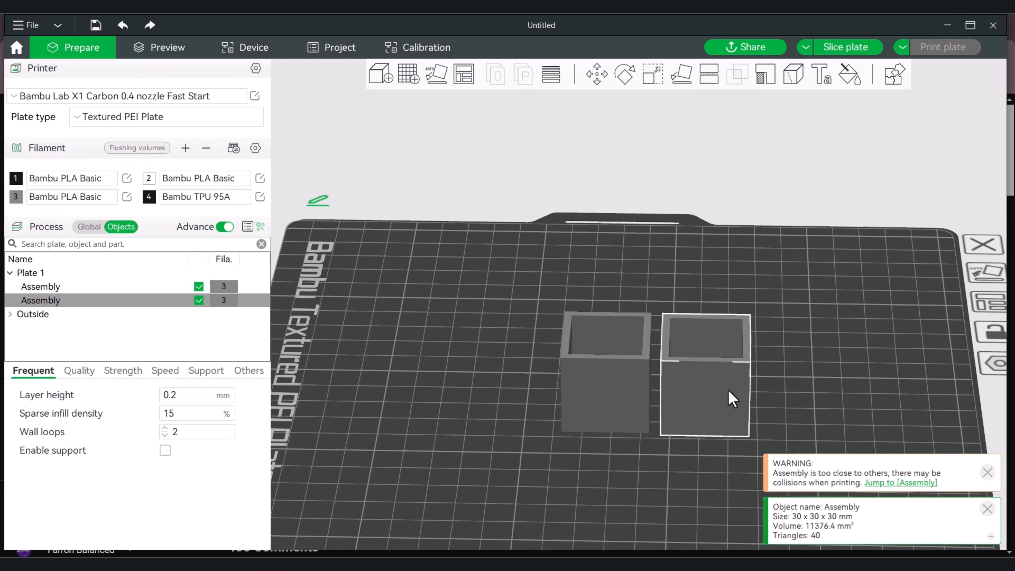
# Split the cloned hollow cube near its base with a planar cut at a height of 5.14 mm
pyautogui.scroll(5, 787, 384)
pyautogui.scroll(-3, 783, 310)
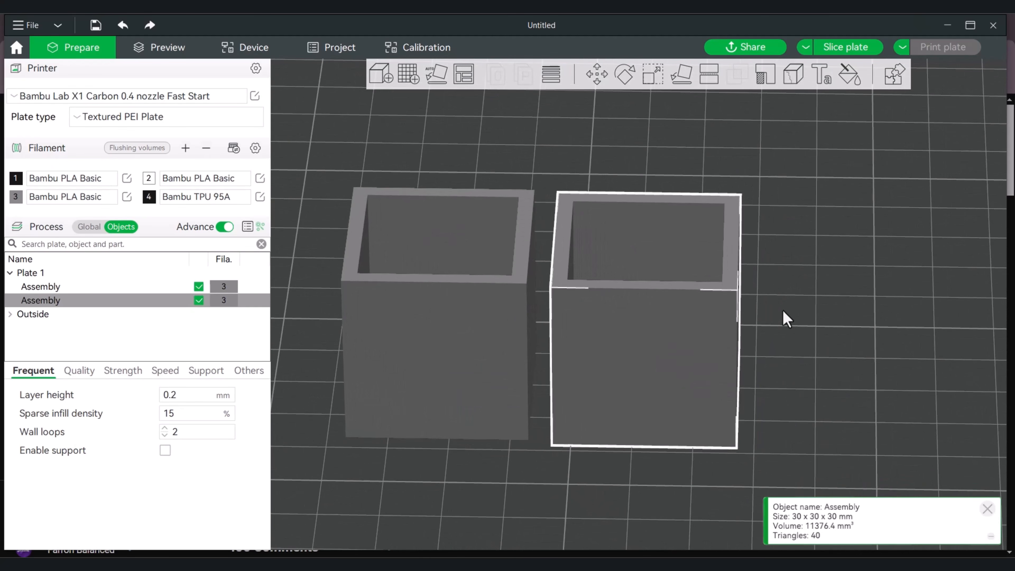
pyautogui.moveTo(783, 310); pyautogui.dragTo(820, 338)
pyautogui.scroll(4, 794, 312)
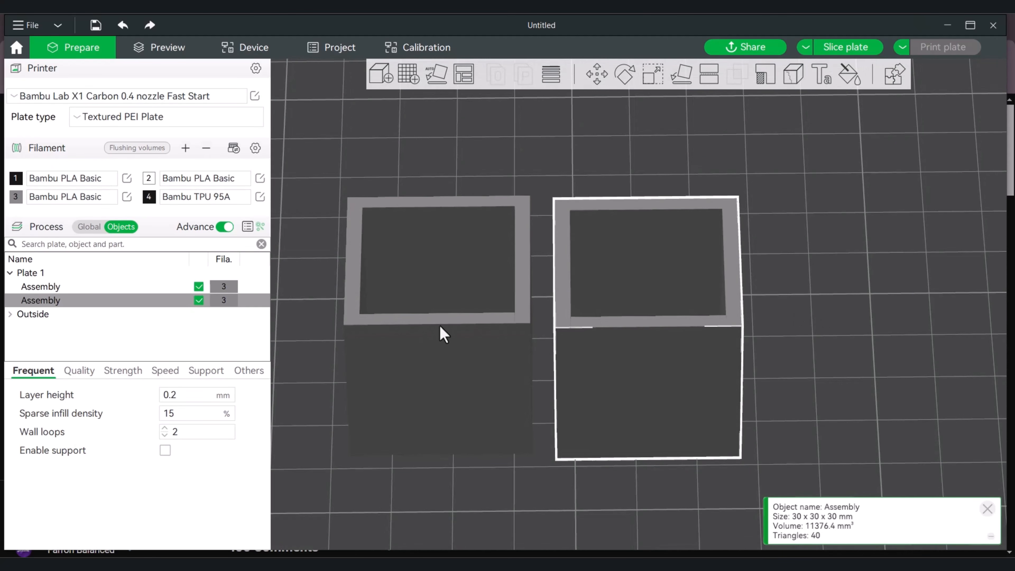
pyautogui.moveTo(761, 312); pyautogui.dragTo(687, 351)
pyautogui.moveTo(773, 362); pyautogui.dragTo(821, 354)
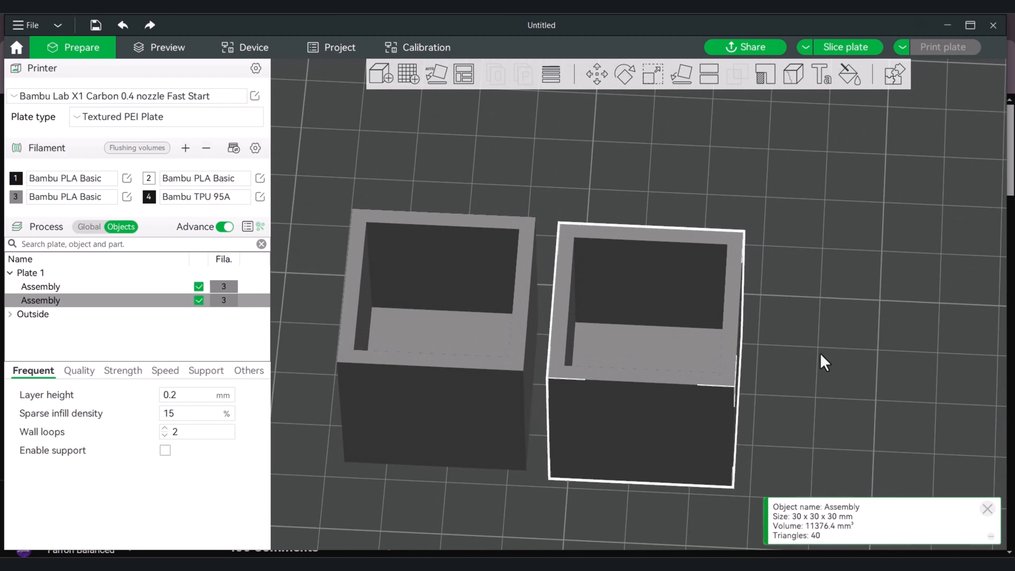
pyautogui.click(710, 76)
pyautogui.moveTo(643, 326); pyautogui.dragTo(635, 438)
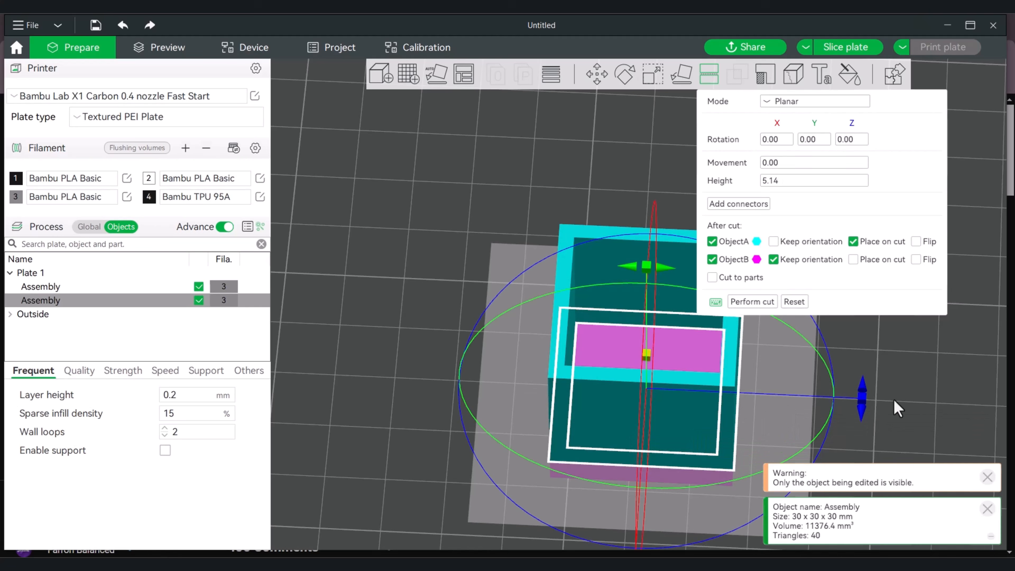
pyautogui.moveTo(898, 408); pyautogui.dragTo(909, 356)
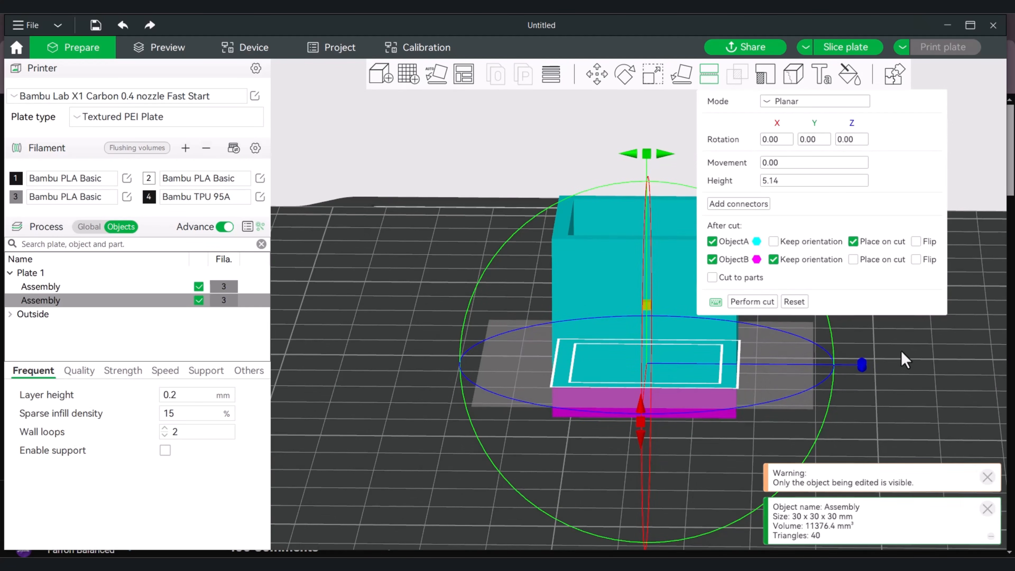
pyautogui.moveTo(902, 352); pyautogui.dragTo(902, 359)
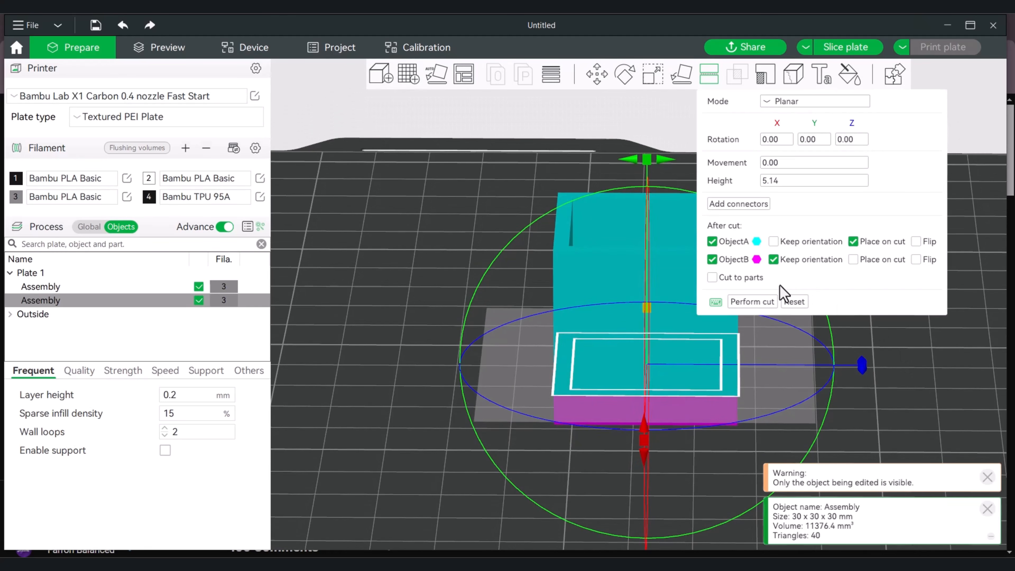
pyautogui.click(751, 302)
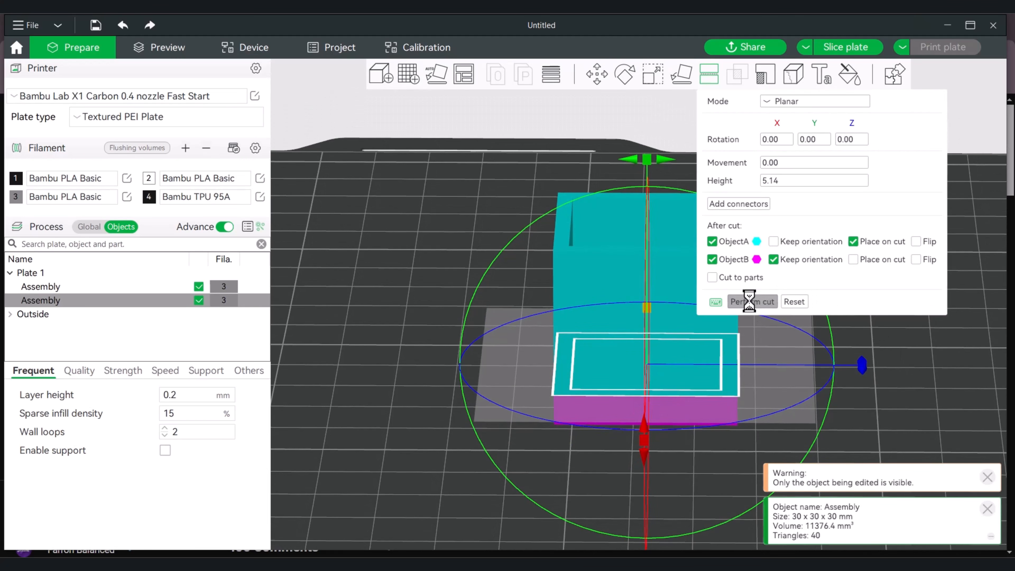
# Delete the upper piece of the cut clone, keeping only the bottom piece
pyautogui.moveTo(749, 422); pyautogui.dragTo(694, 476)
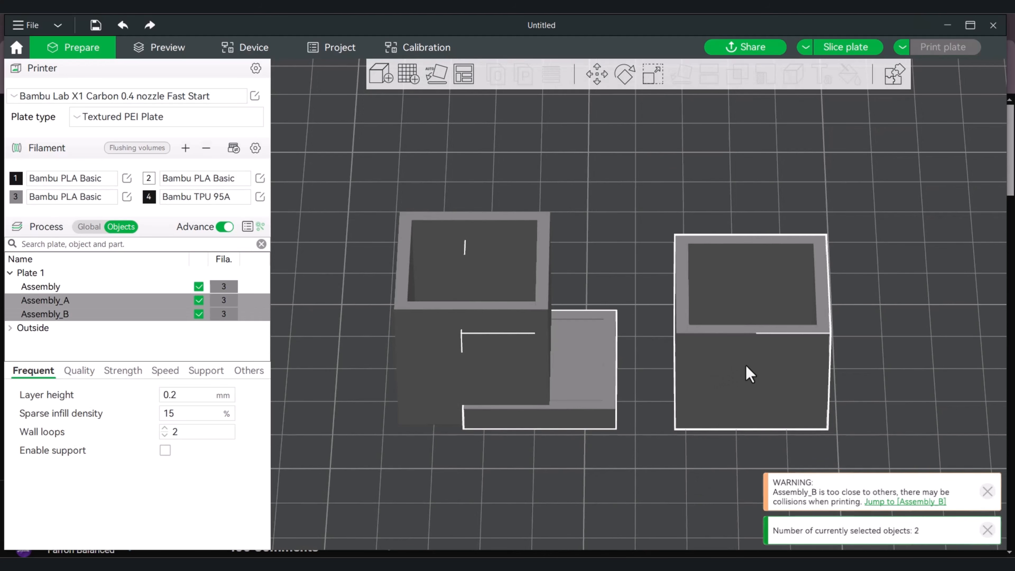
pyautogui.moveTo(868, 373); pyautogui.dragTo(674, 341, button='middle')
pyautogui.click(759, 325)
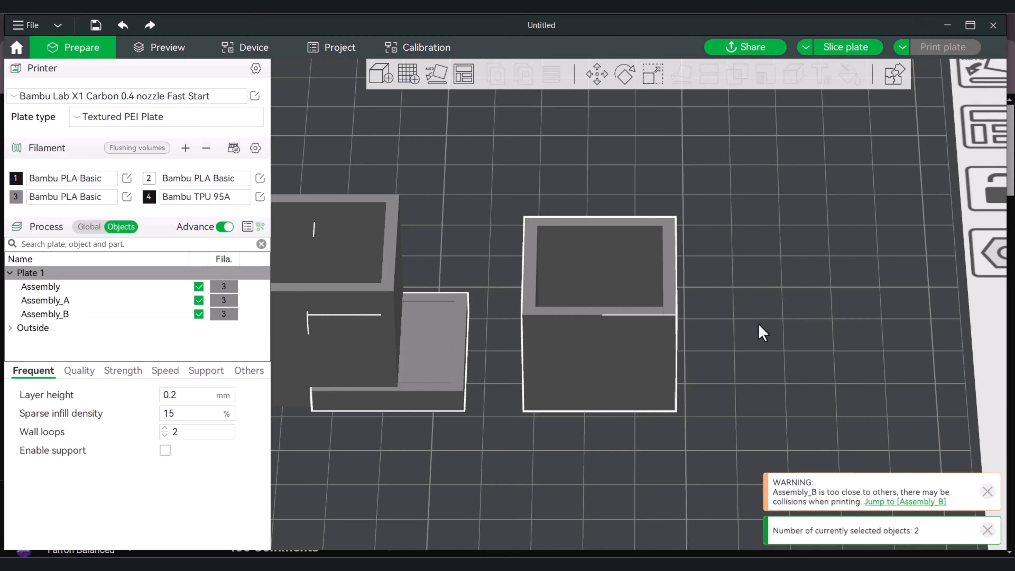
pyautogui.click(593, 316)
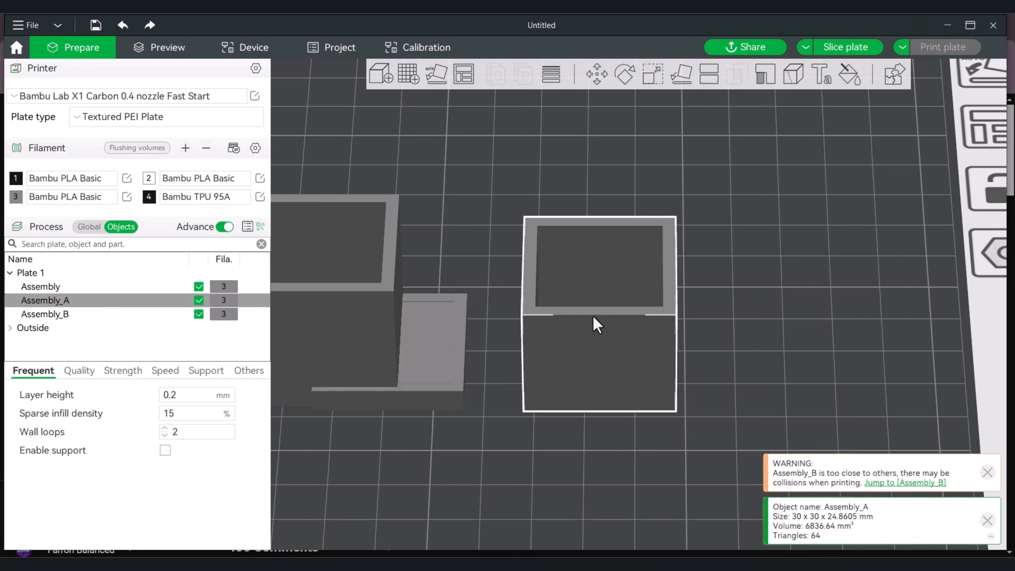
pyautogui.press('Delete')
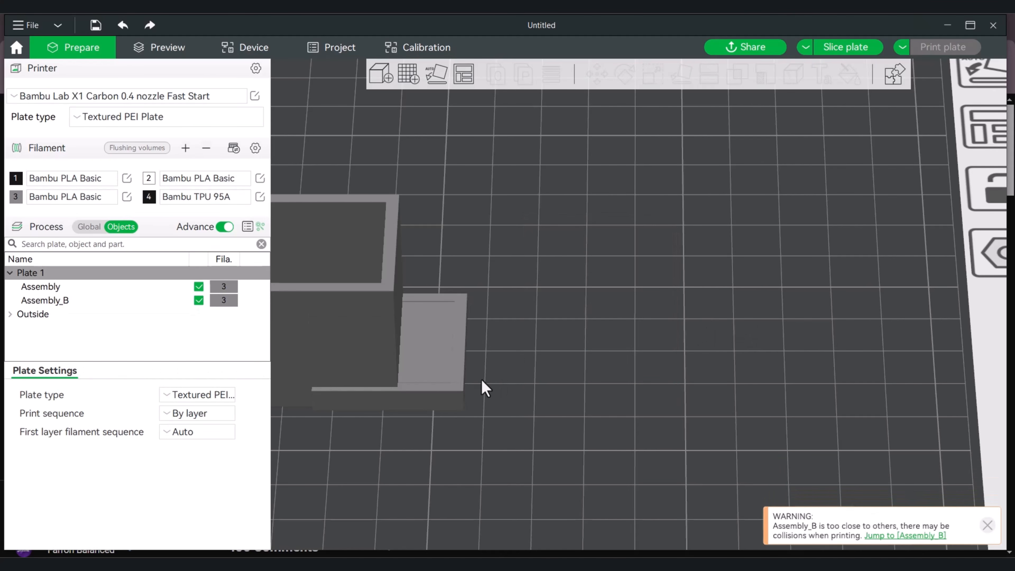
# Split the remaining bottom piece again with a planar cut at a height of 2.93 mm
pyautogui.click(482, 380)
pyautogui.scroll(5, 480, 381)
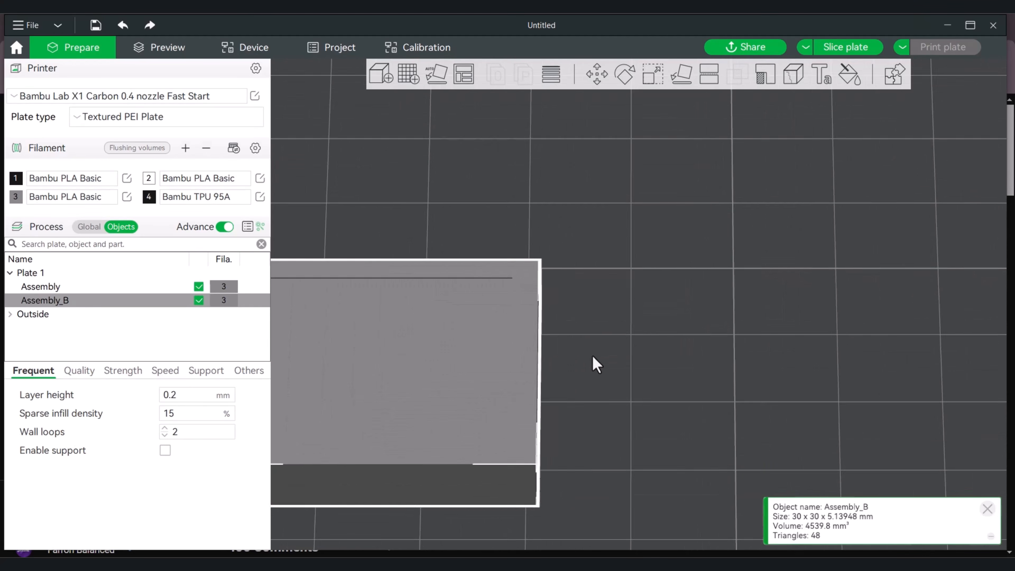
pyautogui.scroll(2, 592, 356)
pyautogui.moveTo(649, 337); pyautogui.dragTo(837, 277, button='right')
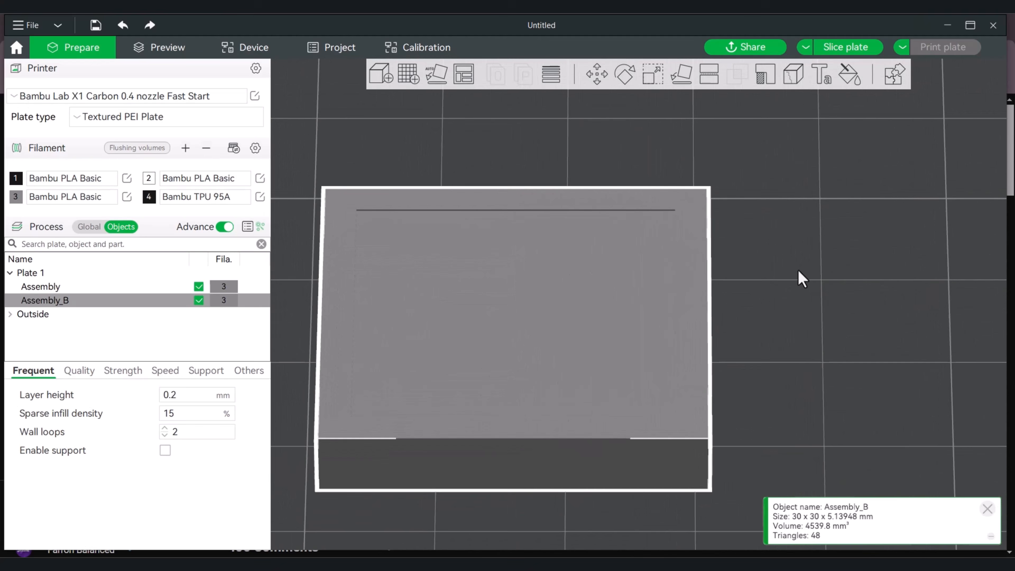
pyautogui.moveTo(799, 271); pyautogui.dragTo(801, 256)
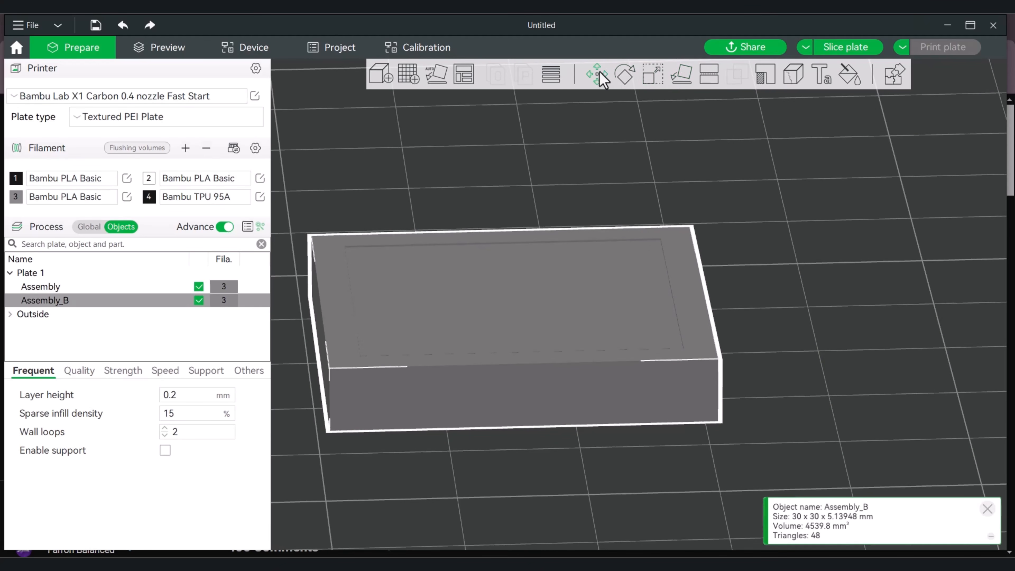
pyautogui.click(710, 76)
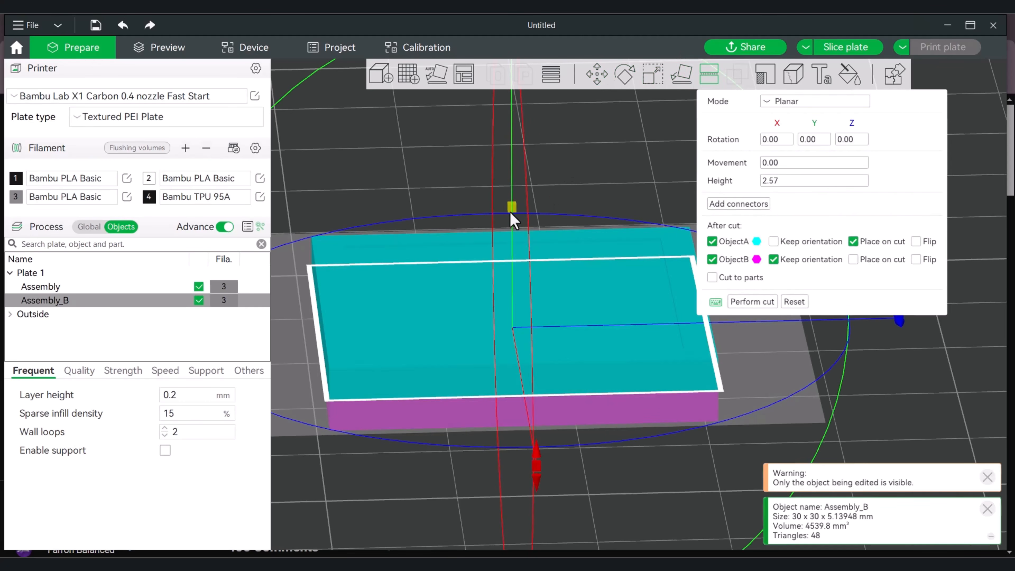
pyautogui.moveTo(512, 210)
pyautogui.mouseDown()
pyautogui.moveTo(517, 176)
pyautogui.moveTo(517, 210)
pyautogui.mouseUp()
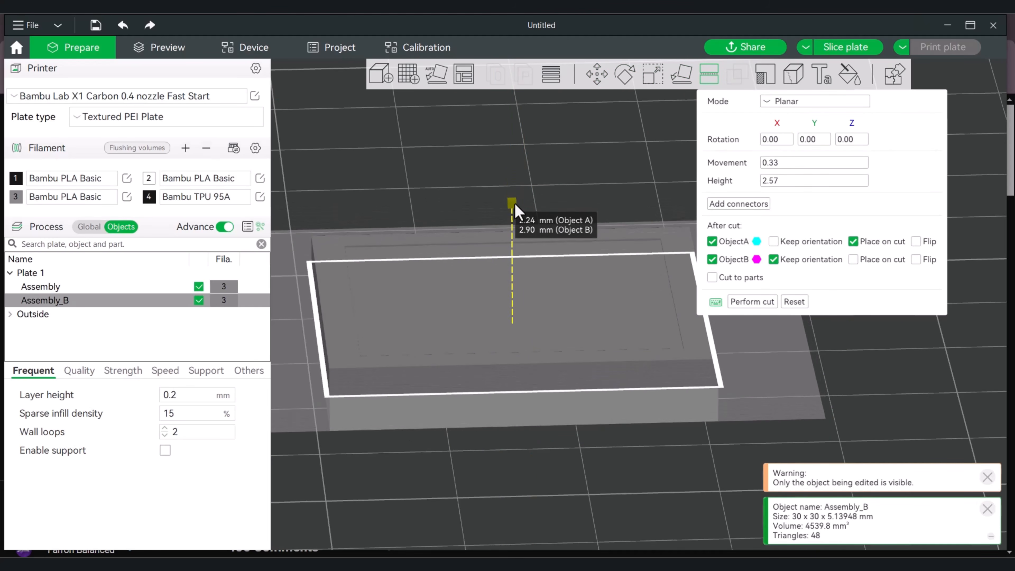
pyautogui.click(752, 301)
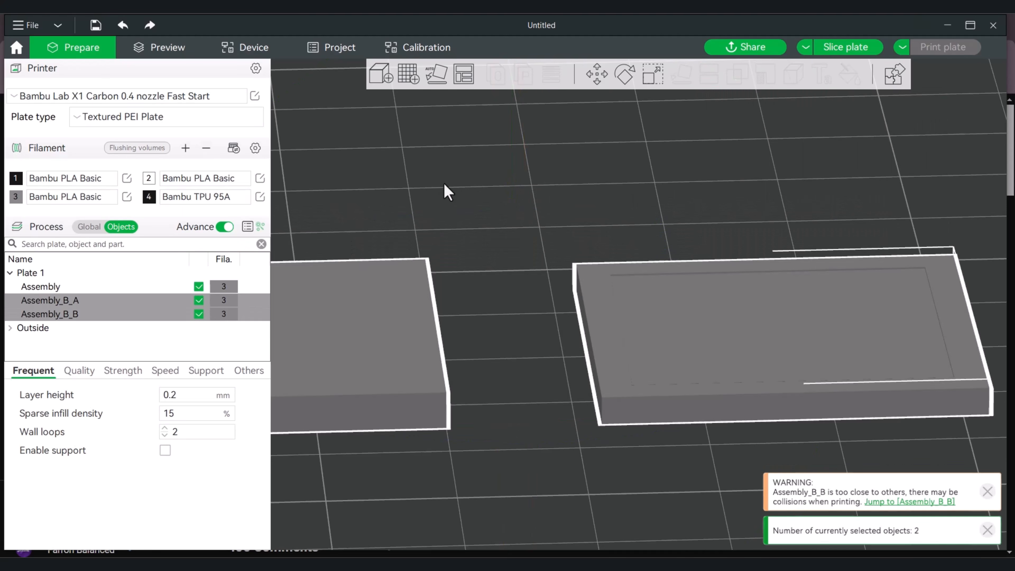
pyautogui.scroll(-3, 601, 287)
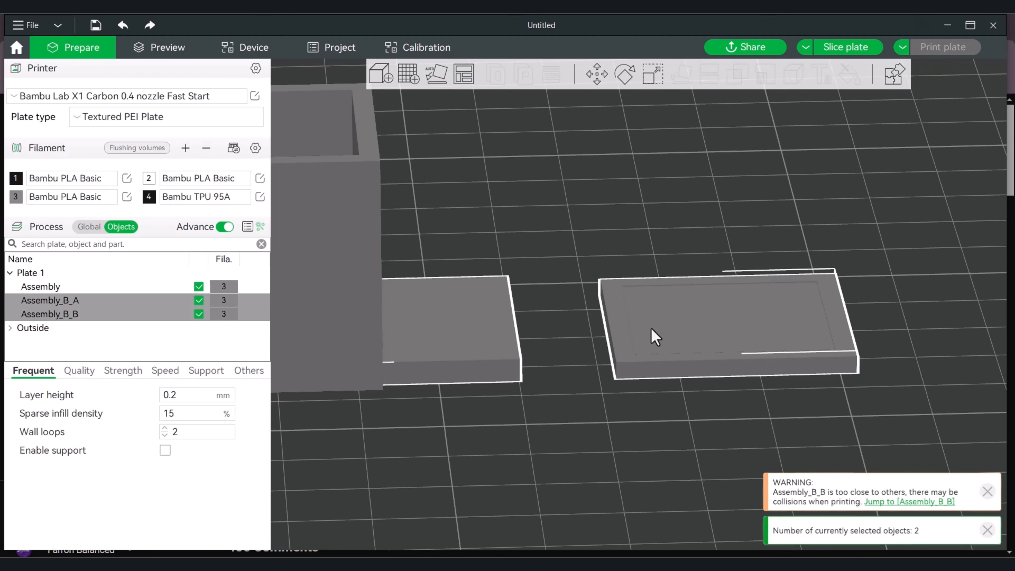
pyautogui.press('Delete')
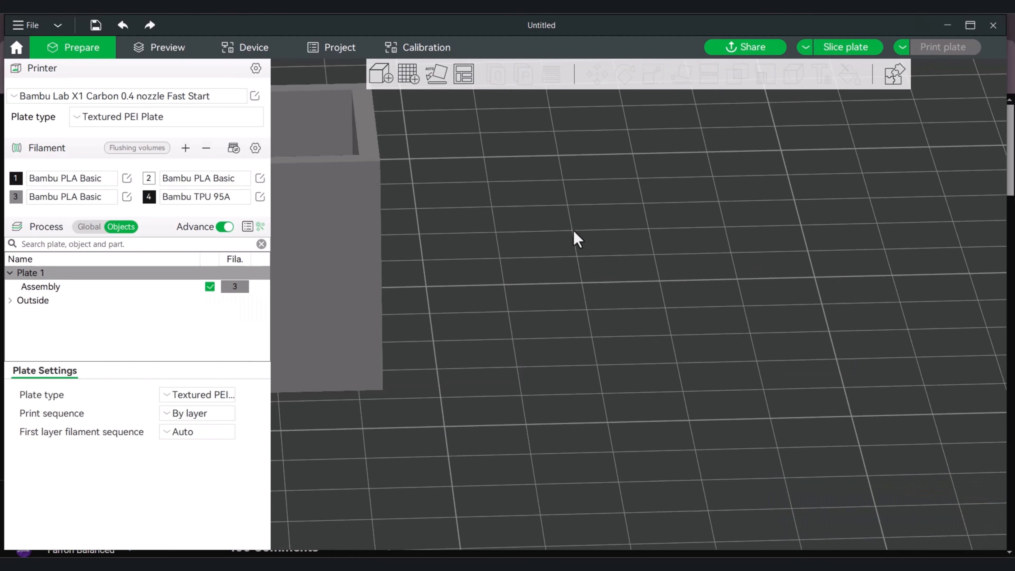
pyautogui.hotkey('ctrl', 'z')
pyautogui.click(652, 245)
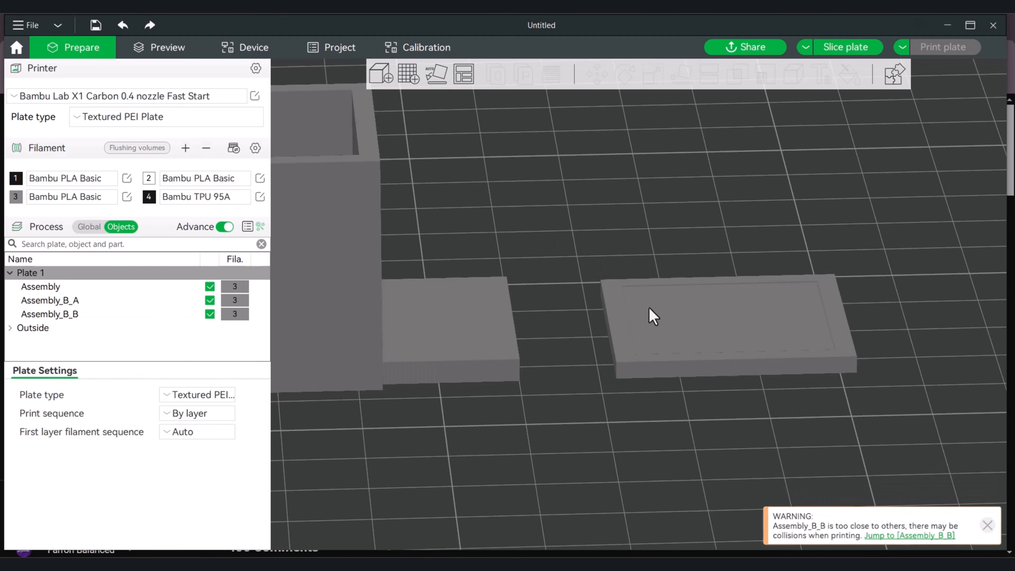
# Delete the upper slice Assembly_B_A, keeping the thin slab next to the hollow cube
pyautogui.click(659, 333)
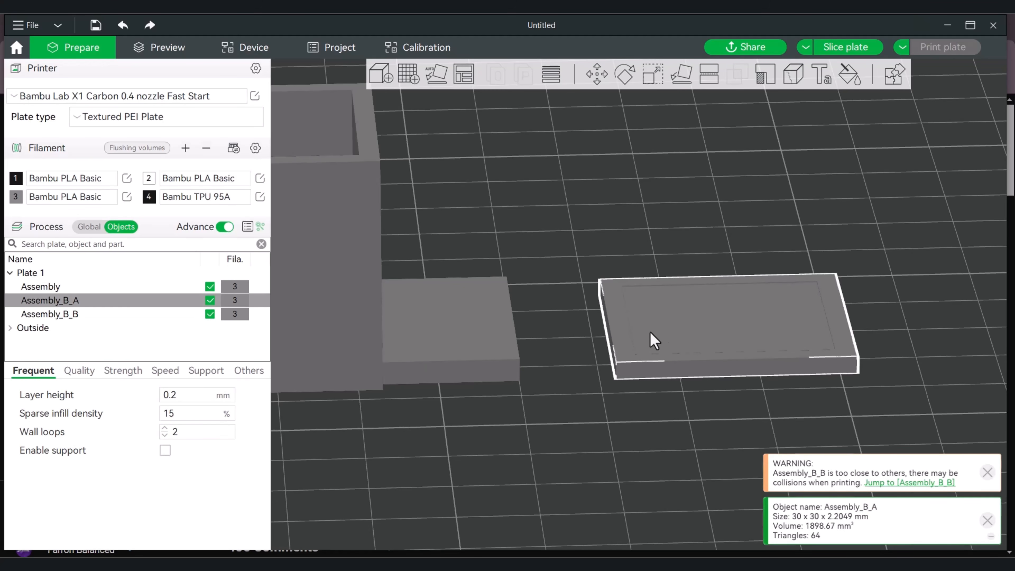
pyautogui.press('Delete')
pyautogui.scroll(2, 611, 298)
pyautogui.moveTo(583, 329); pyautogui.dragTo(513, 412)
pyautogui.moveTo(566, 388); pyautogui.dragTo(601, 385)
pyautogui.press('1')
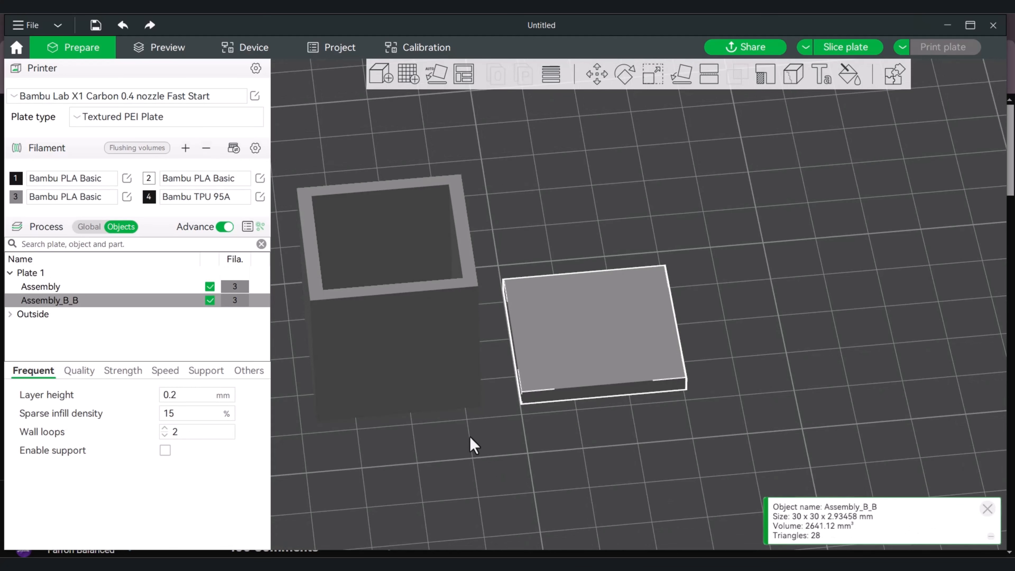
# Center the thin slab on the plate so it overlaps the bottom of the hollow cube
pyautogui.moveTo(417, 447); pyautogui.dragTo(386, 316)
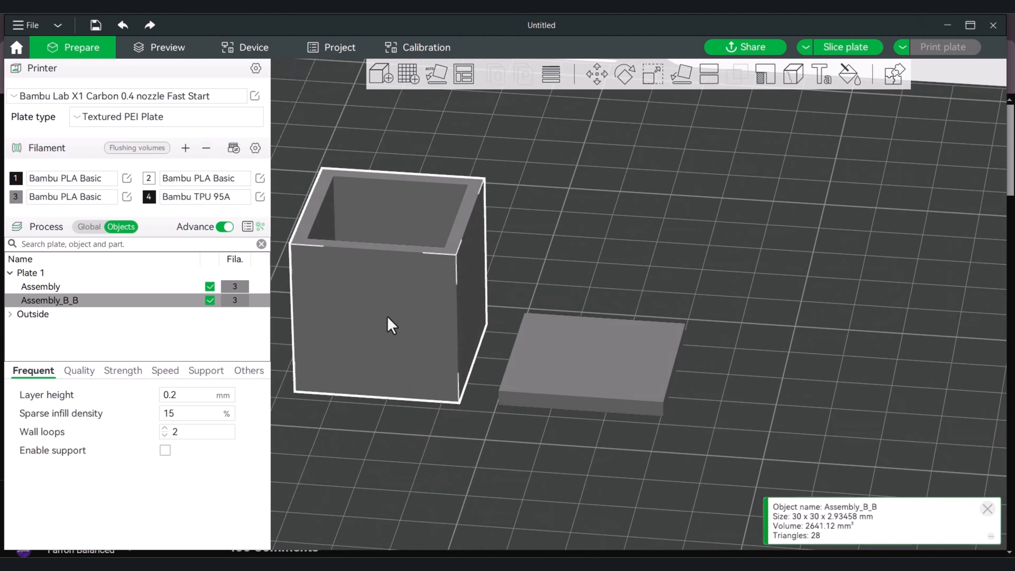
pyautogui.rightClick(387, 316)
pyautogui.click(627, 238)
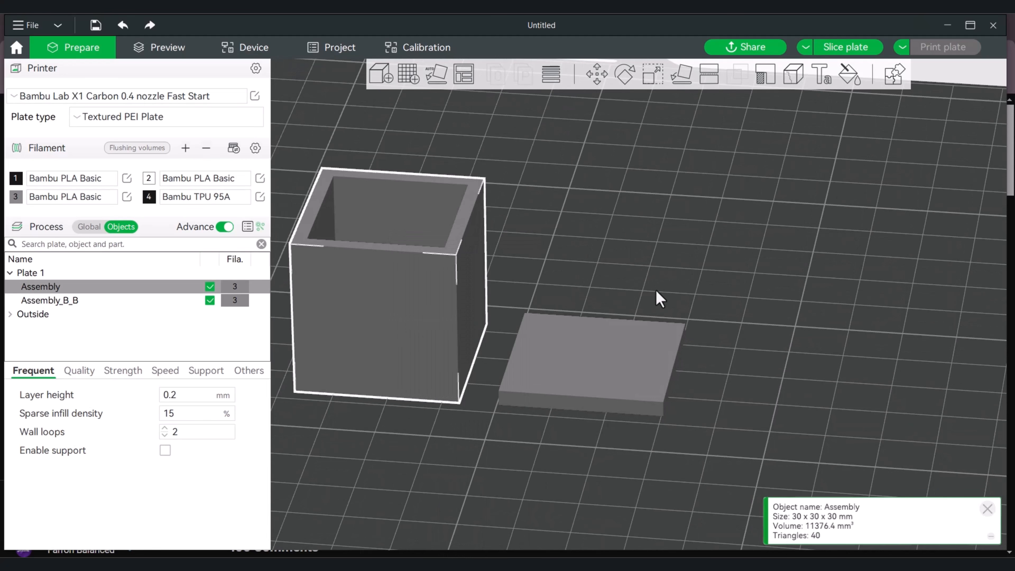
pyautogui.rightClick(619, 365)
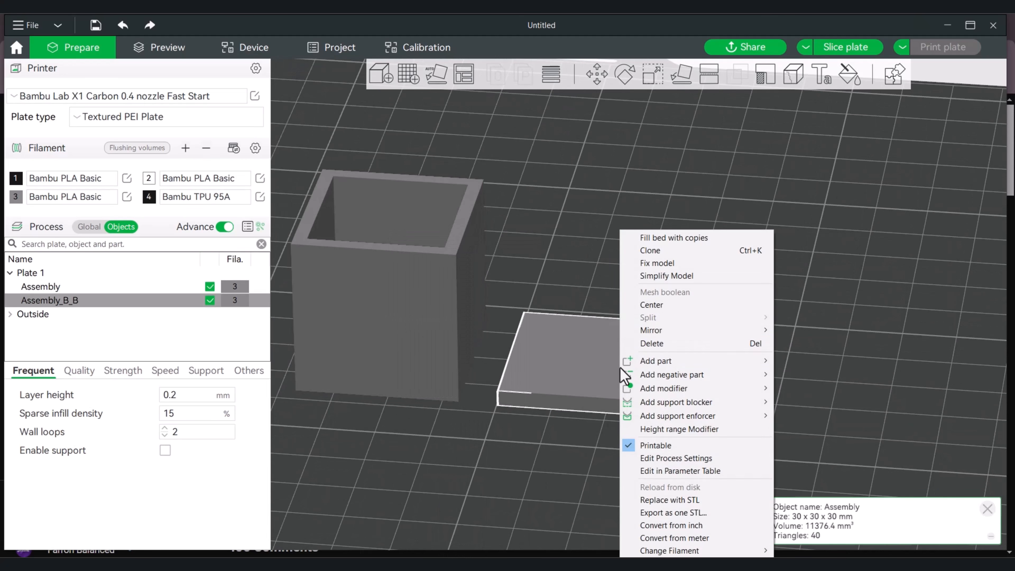
pyautogui.click(655, 305)
# Assign filament 2 to the thin slab under the hollow cube
pyautogui.moveTo(582, 318); pyautogui.dragTo(587, 312)
pyautogui.moveTo(518, 369); pyautogui.dragTo(546, 333)
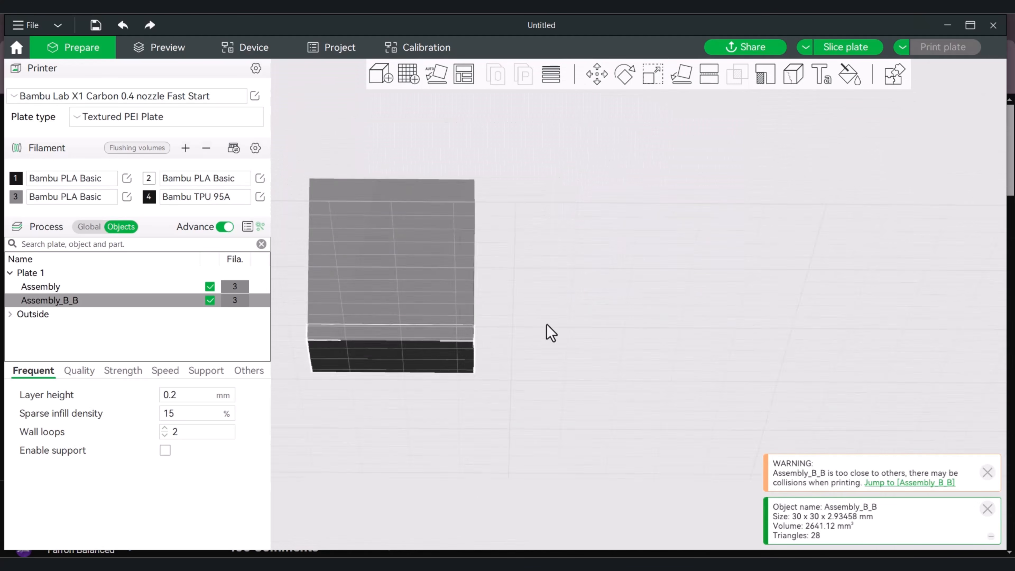
pyautogui.moveTo(589, 289); pyautogui.dragTo(589, 322)
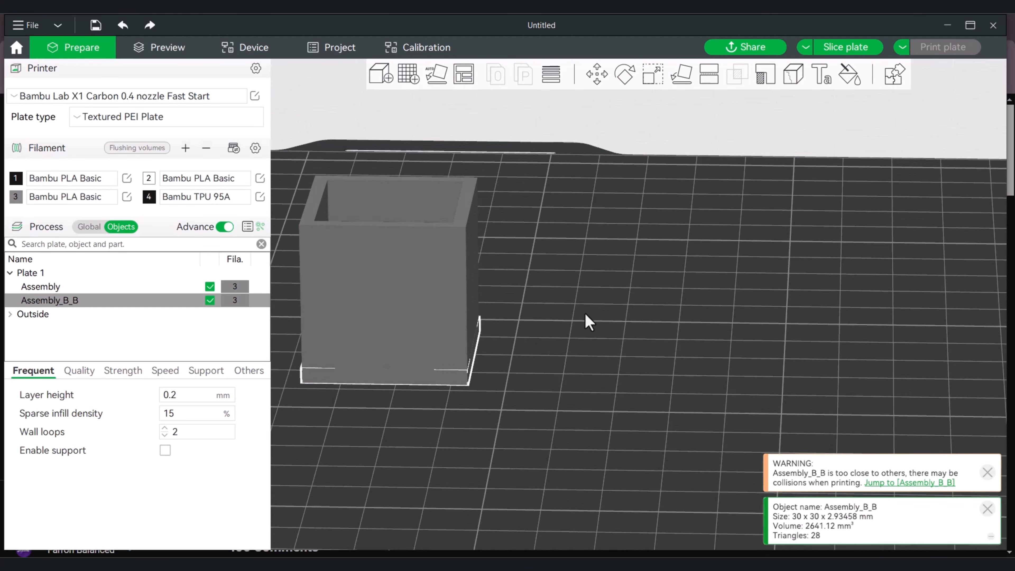
pyautogui.press('2')
pyautogui.moveTo(519, 334)
pyautogui.mouseDown()
pyautogui.moveTo(527, 290)
pyautogui.moveTo(520, 360)
pyautogui.moveTo(521, 342)
pyautogui.mouseUp()
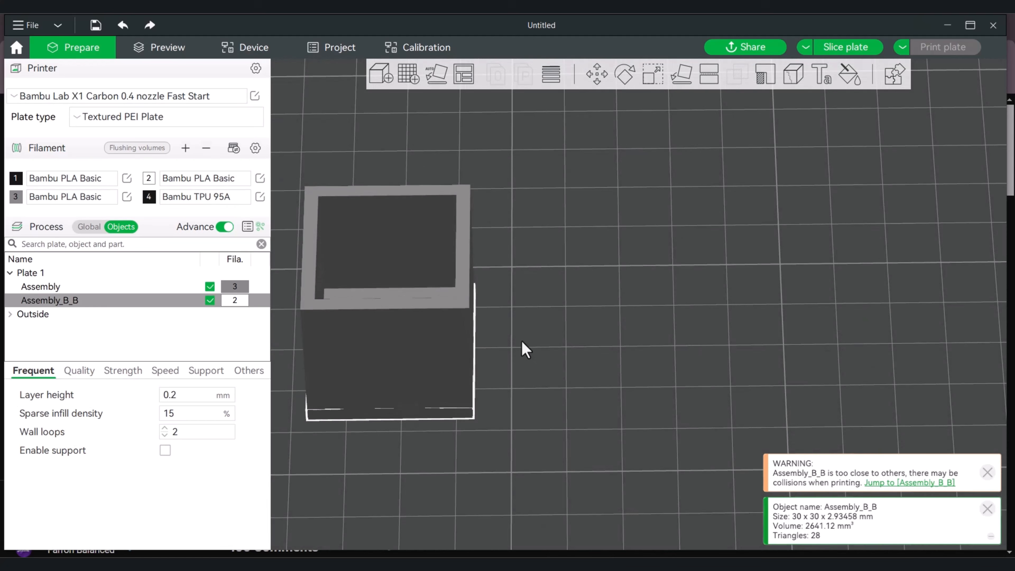
# Activate the Scale tool to compare the hollow cube's size, and pick the thin slab Assembly_B_B for scaling
pyautogui.click(574, 241)
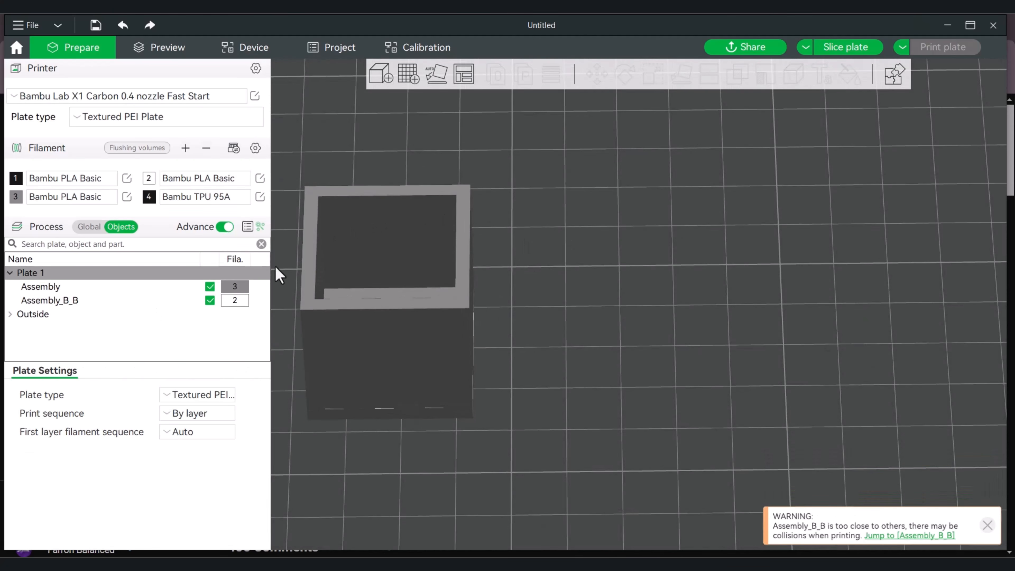
pyautogui.click(392, 227)
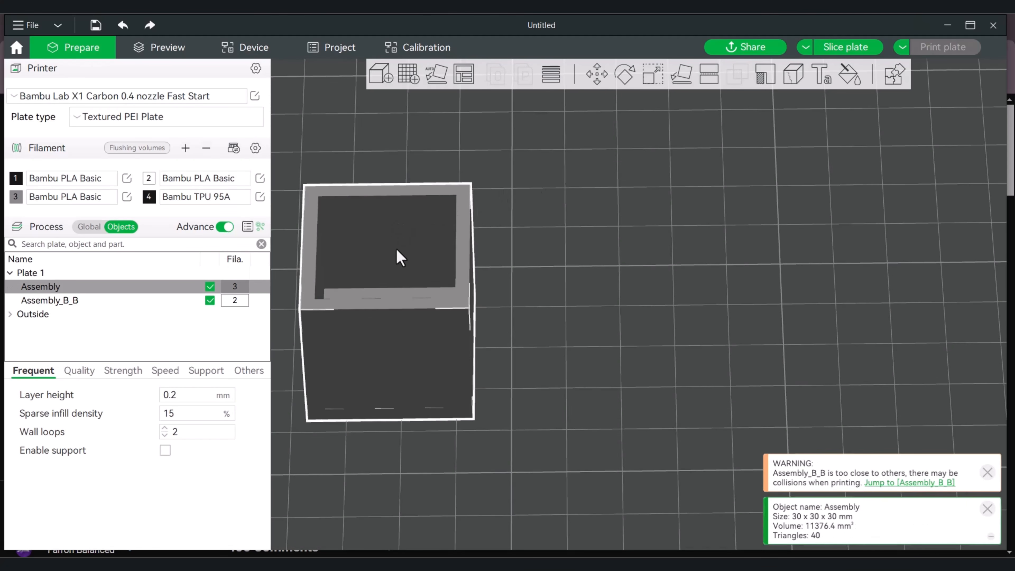
pyautogui.click(652, 76)
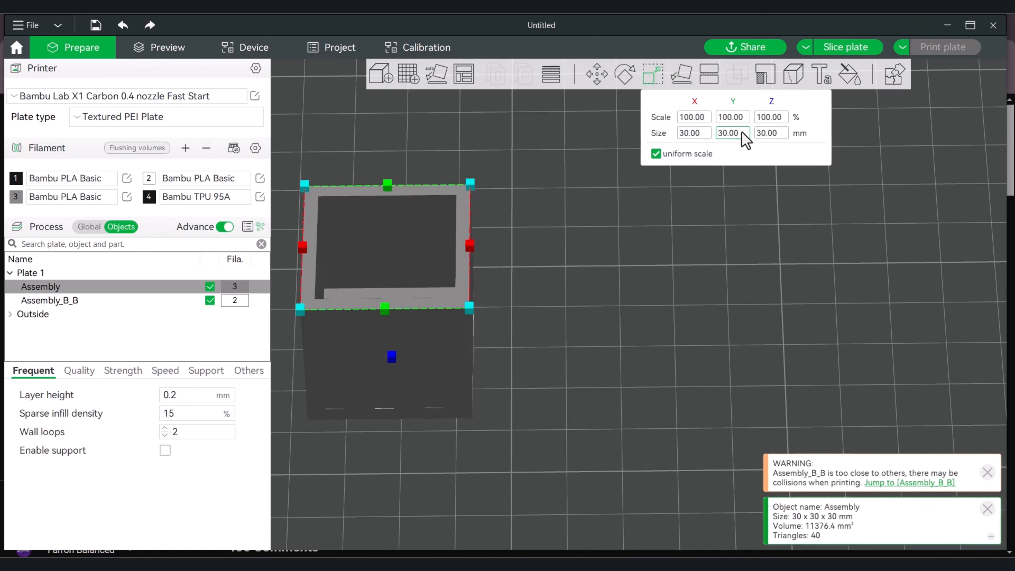
pyautogui.click(72, 303)
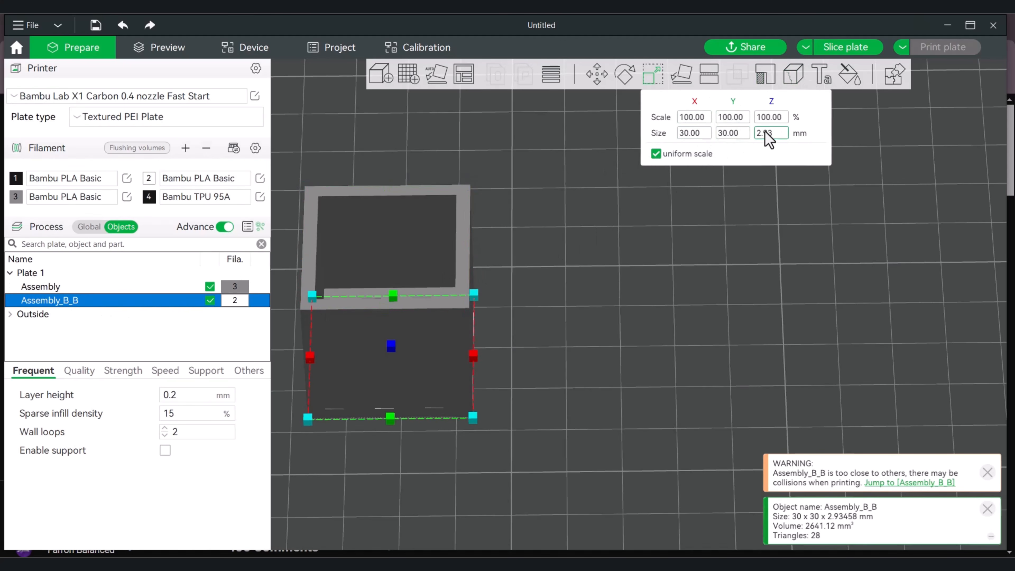
pyautogui.click(689, 133)
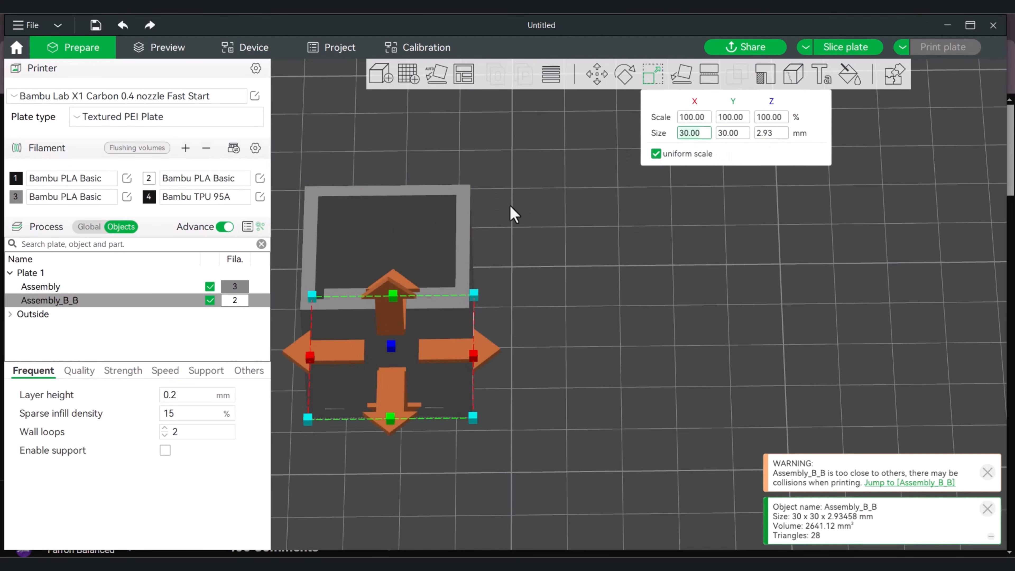
pyautogui.press('BackSpace')
pyautogui.press('BackSpace')
pyautogui.press('BackSpace')
pyautogui.press('BackSpace')
pyautogui.press('BackSpace')
pyautogui.write('28')
pyautogui.write('30')
# Turn off uniform scaling and resize the thin slab to 28 mm in X, 28 mm in Y and 2 mm in Z
pyautogui.click(656, 154)
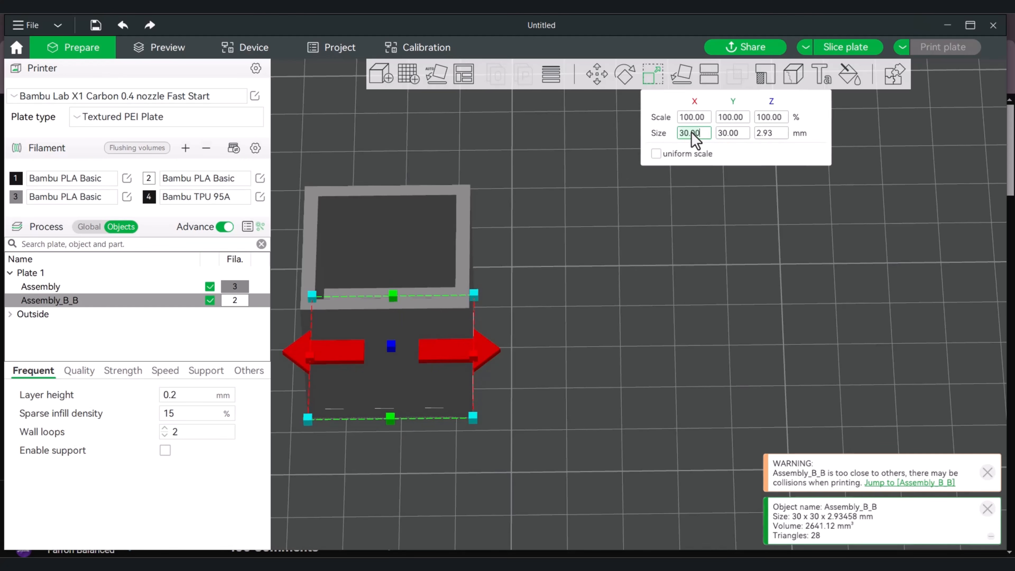
pyautogui.write('28')
pyautogui.click(730, 134)
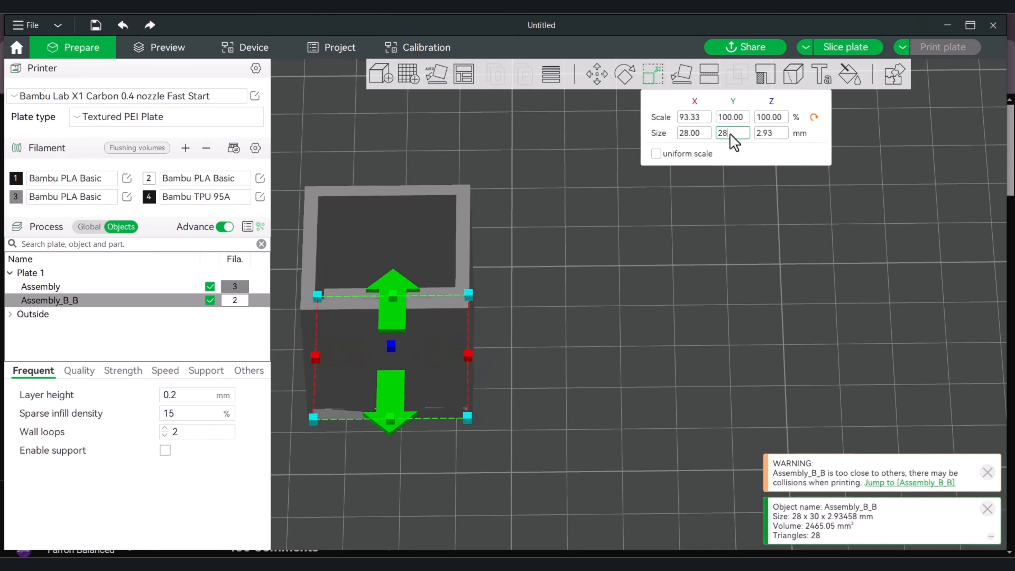
pyautogui.write('28')
pyautogui.click(763, 134)
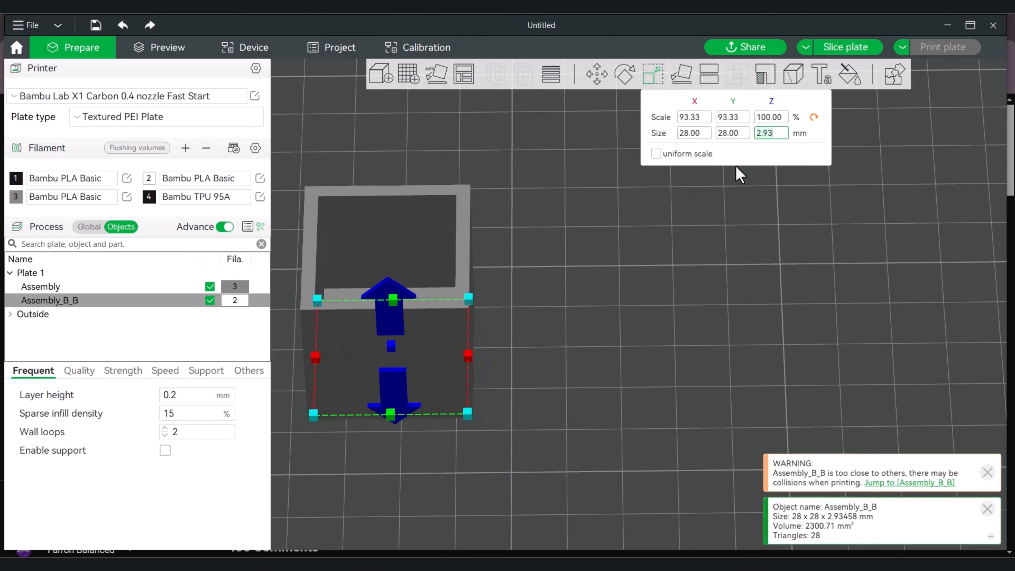
pyautogui.write('2')
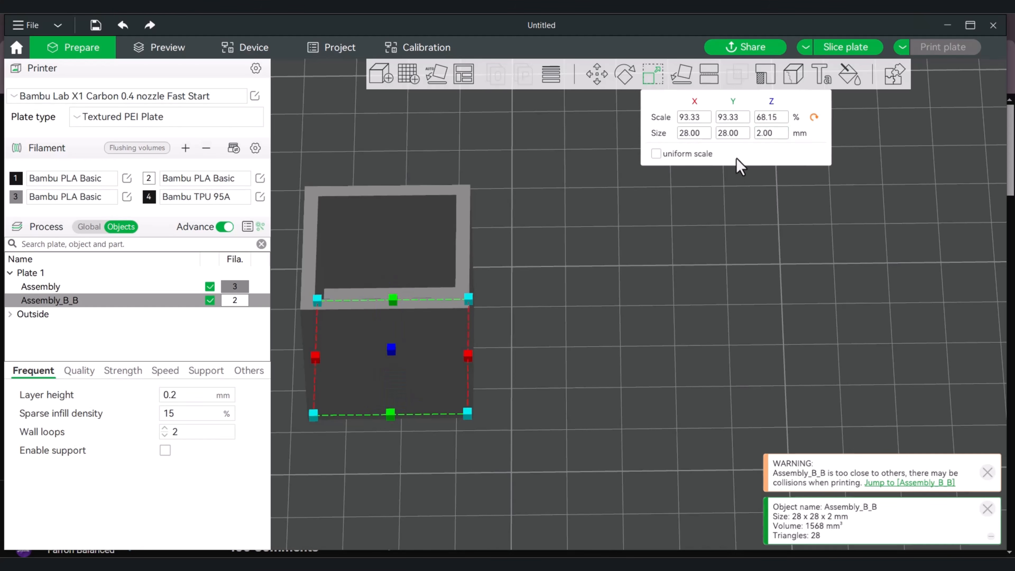
pyautogui.press('Return')
# Move the thin slab along X out from under the hollow cube and select both objects together
pyautogui.moveTo(605, 244); pyautogui.dragTo(567, 214)
pyautogui.click(600, 247)
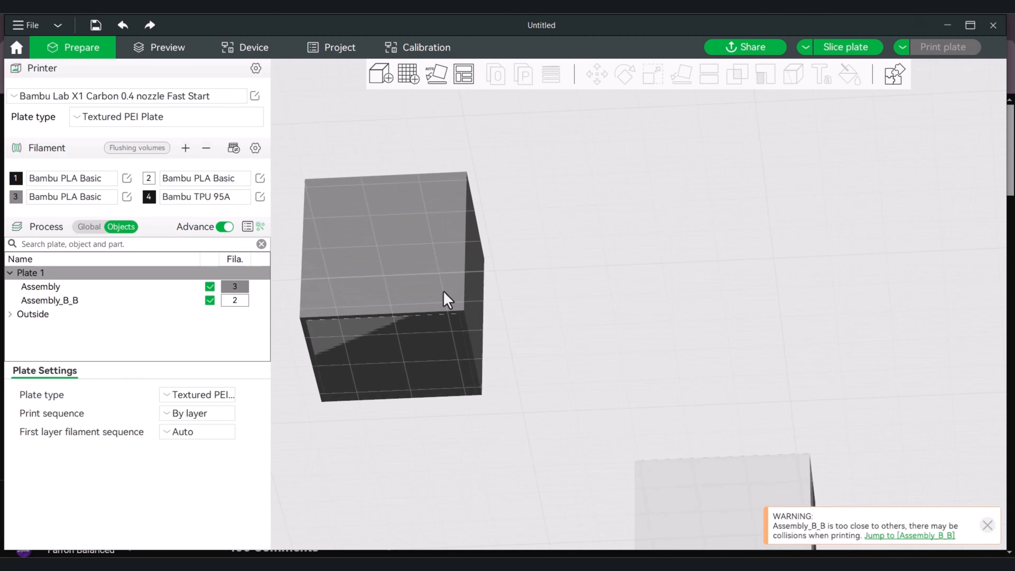
pyautogui.moveTo(555, 285); pyautogui.dragTo(558, 316)
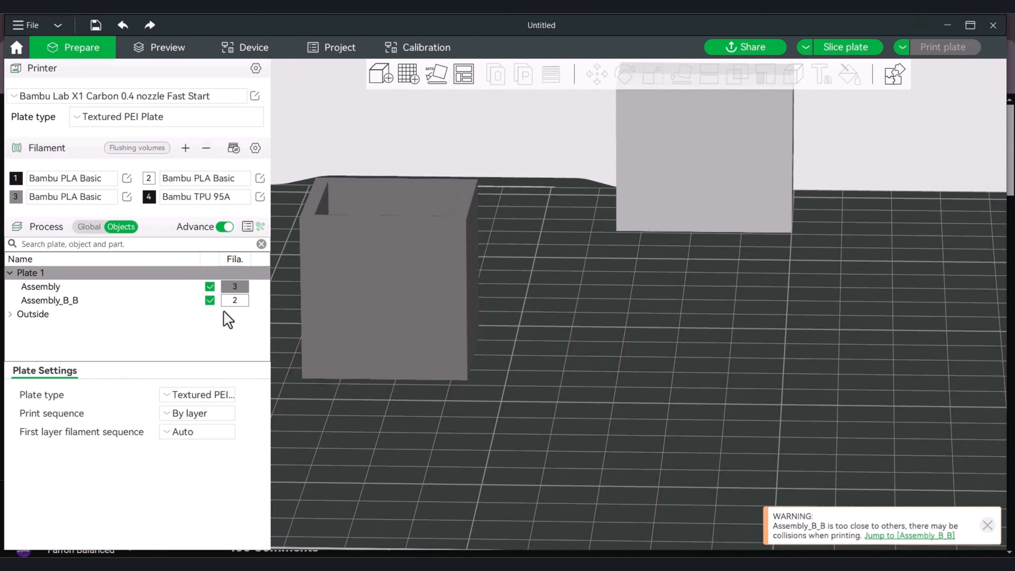
pyautogui.click(44, 302)
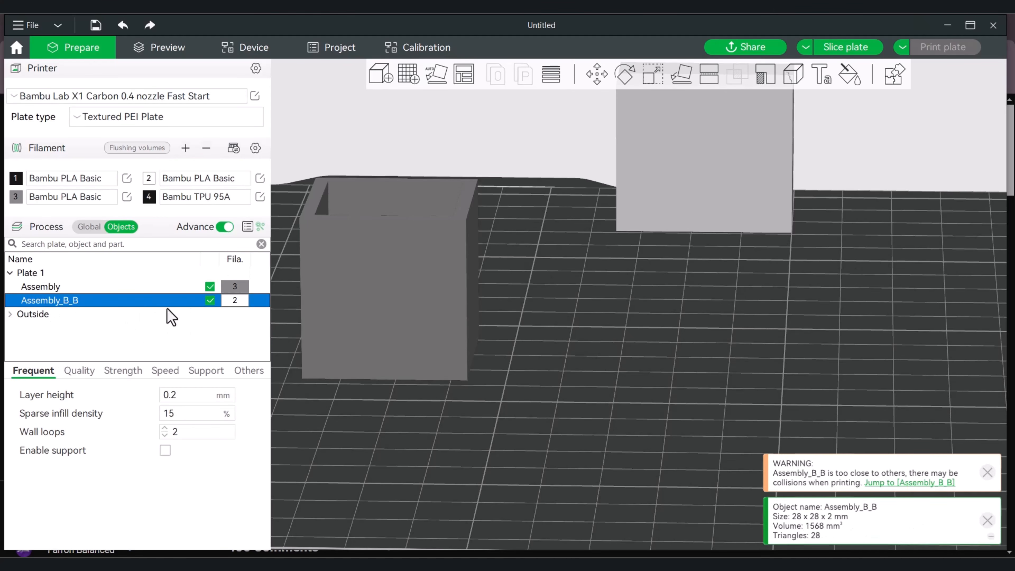
pyautogui.click(598, 76)
pyautogui.moveTo(491, 364); pyautogui.dragTo(706, 365)
pyautogui.click(703, 391)
pyautogui.moveTo(695, 294); pyautogui.dragTo(648, 402)
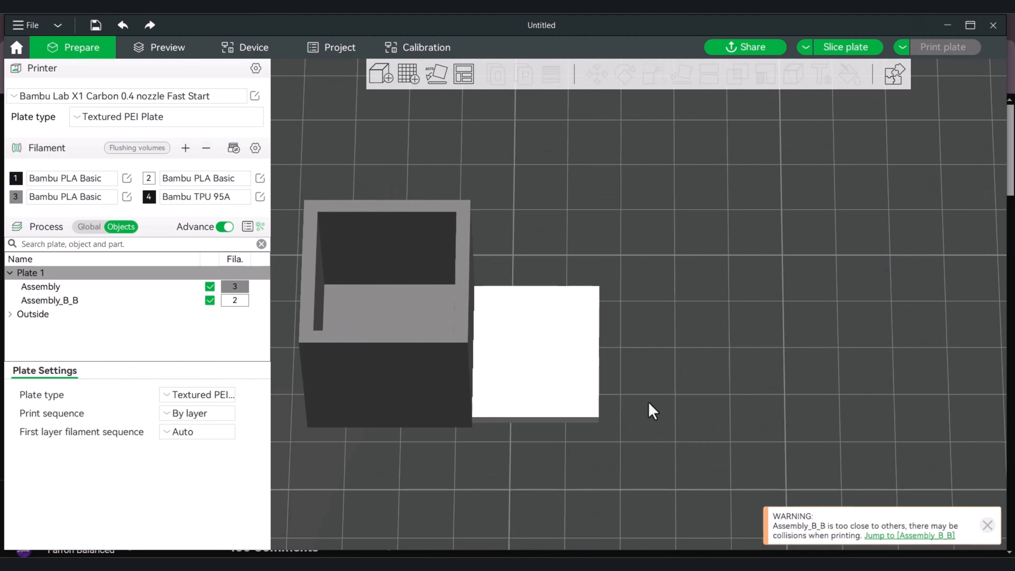
pyautogui.keyDown('shift'); pyautogui.moveTo(413, 279); pyautogui.dragTo(352, 209); pyautogui.keyUp('shift')
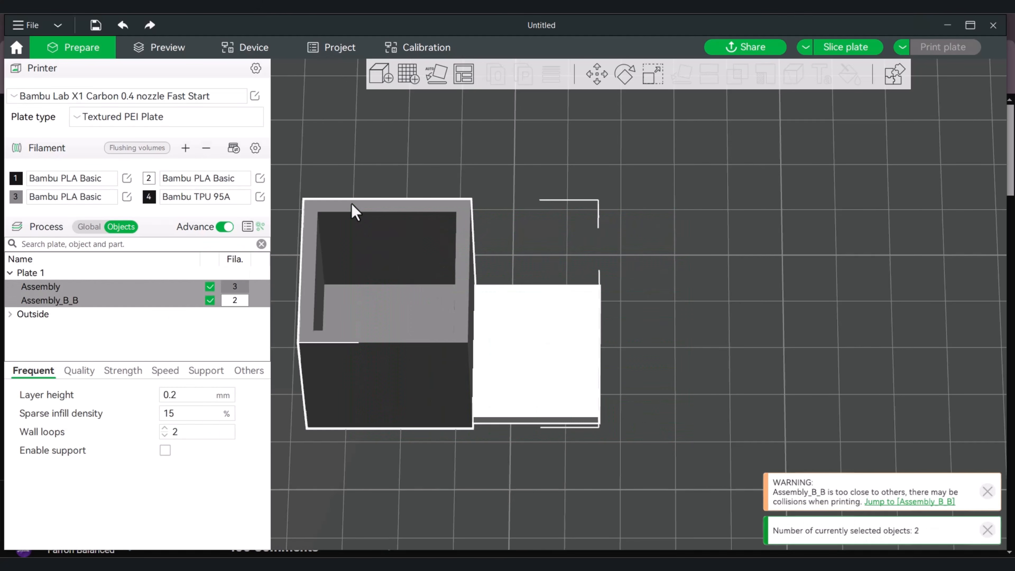
pyautogui.rightClick(544, 346)
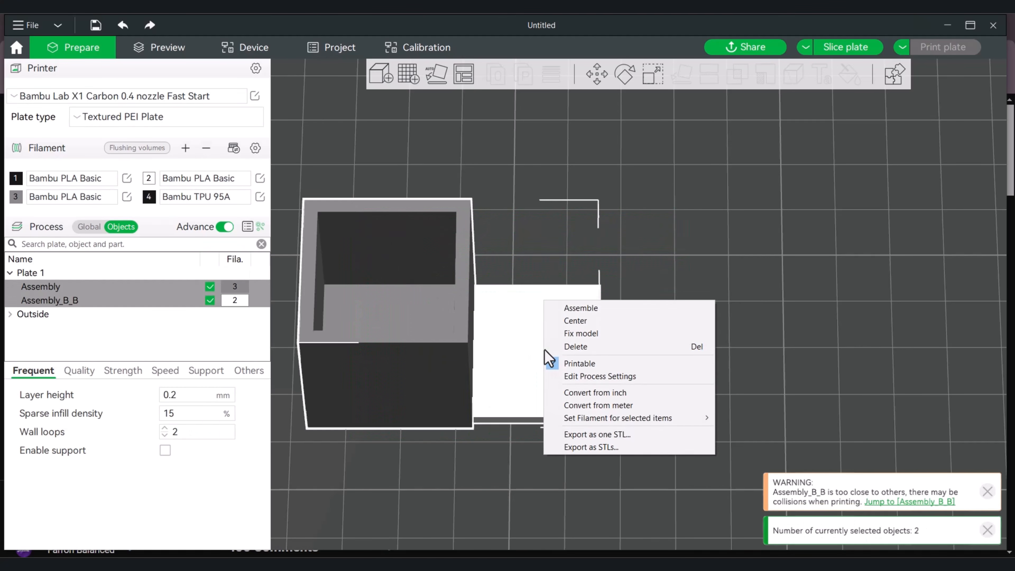
pyautogui.click(580, 327)
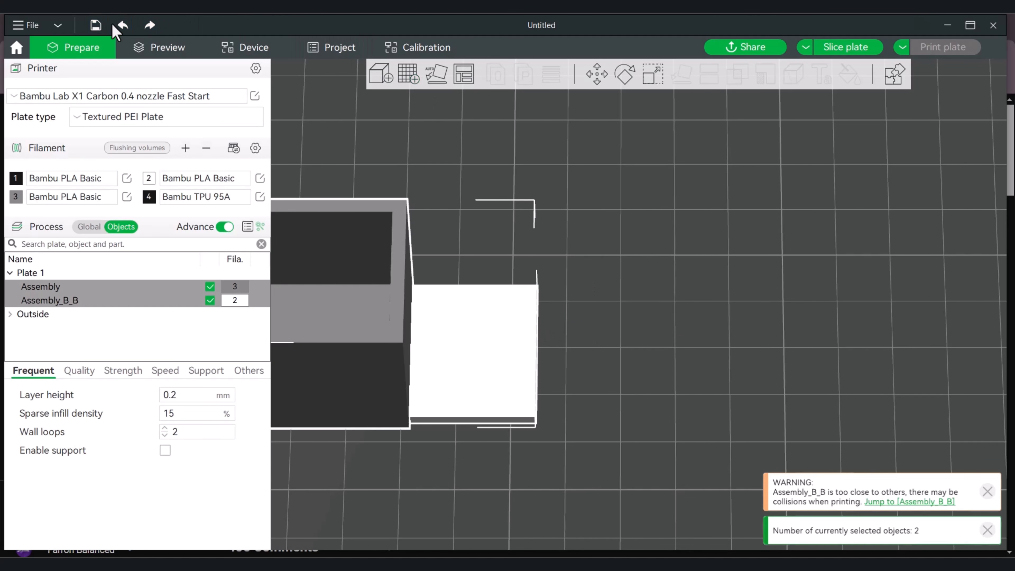
pyautogui.click(123, 25)
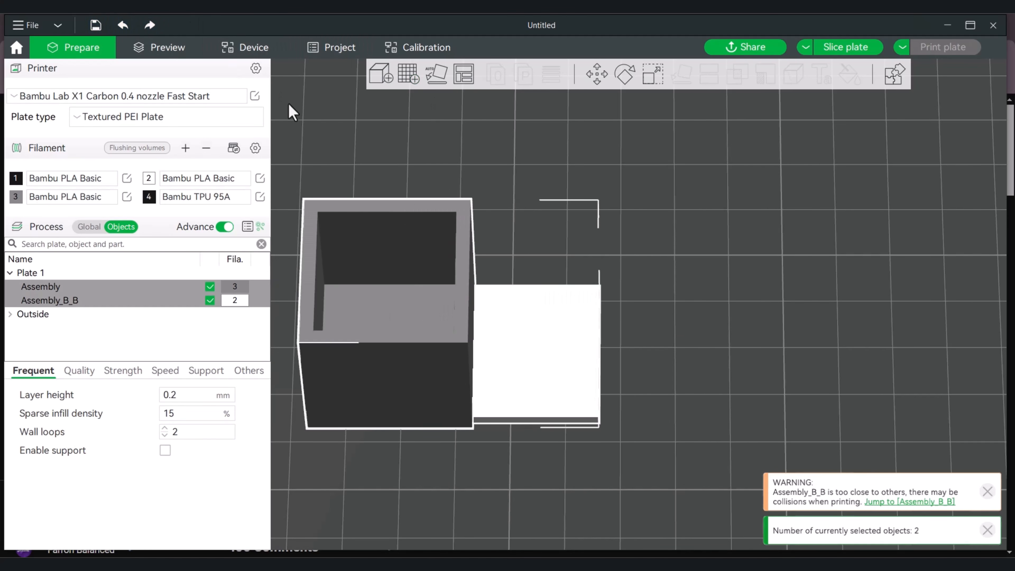
# Assemble the selected hollow cube and thin slab into one object
pyautogui.rightClick(574, 350)
pyautogui.click(613, 310)
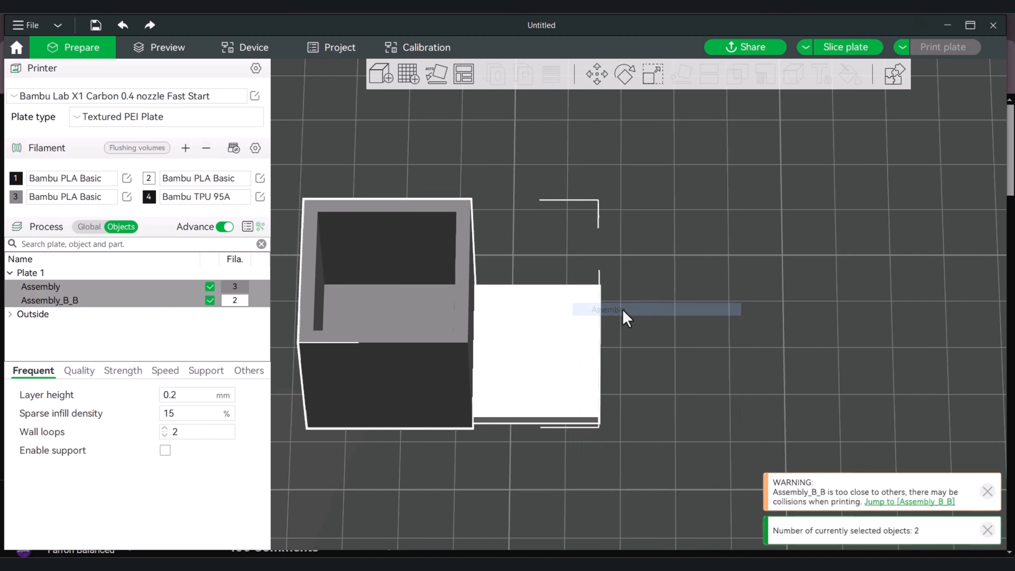
pyautogui.click(688, 322)
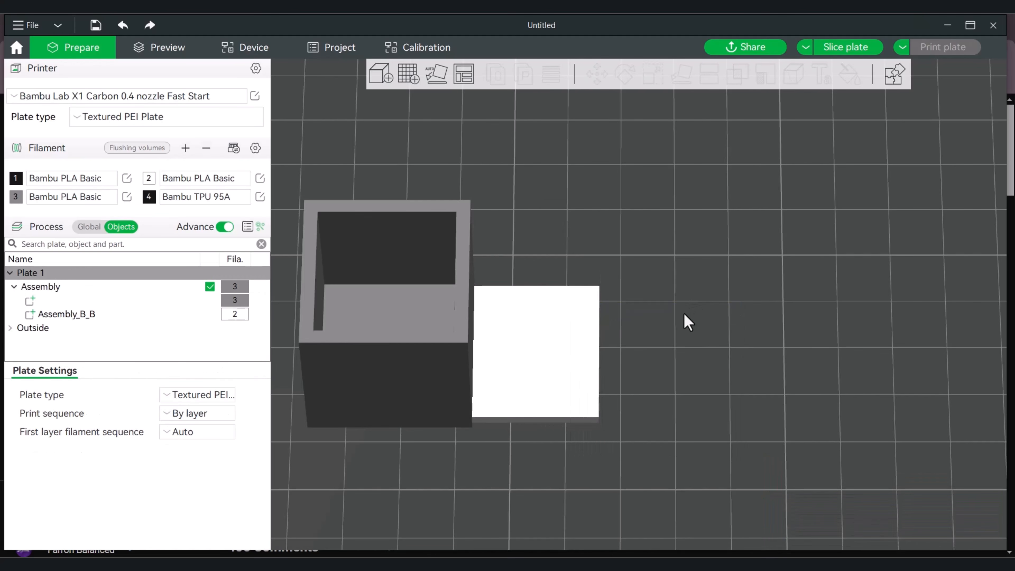
# Center the thin slab part Assembly_B_B within the assembled object
pyautogui.click(71, 316)
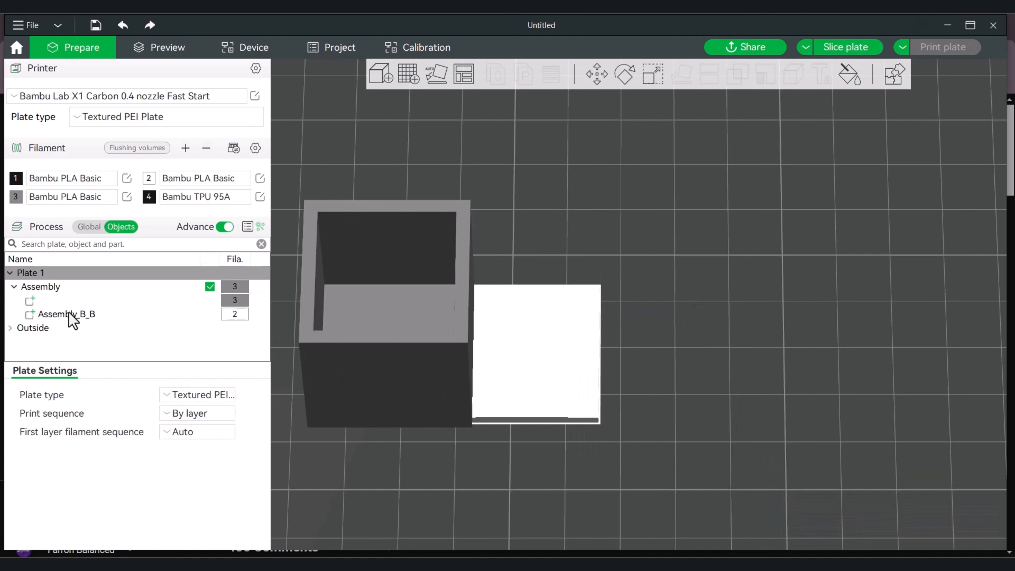
pyautogui.rightClick(70, 315)
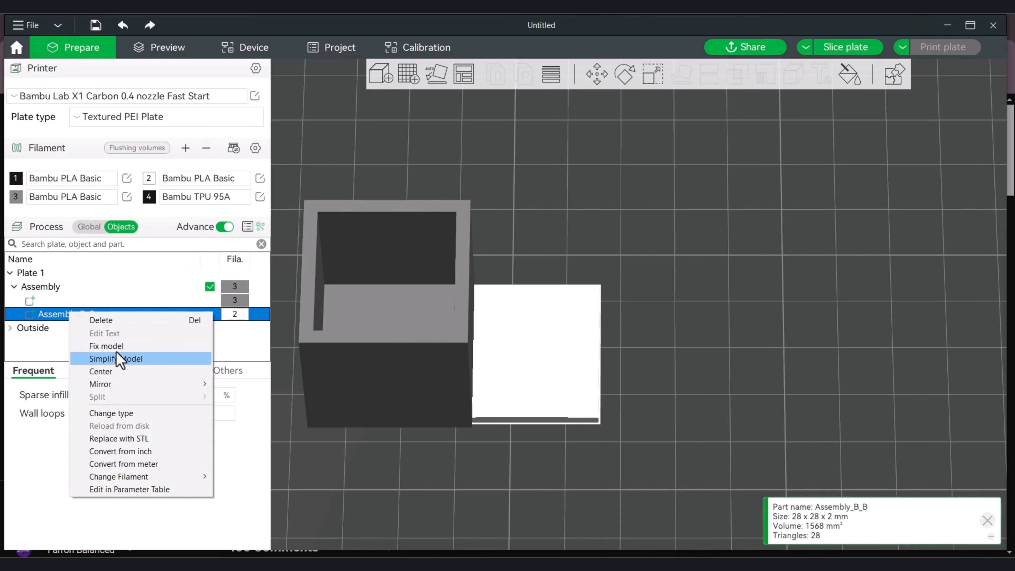
pyautogui.click(118, 376)
# Raise the thin slab part with the Move tool to the cube's open top, at a Z position of about 13.85 mm
pyautogui.moveTo(518, 301); pyautogui.dragTo(620, 136)
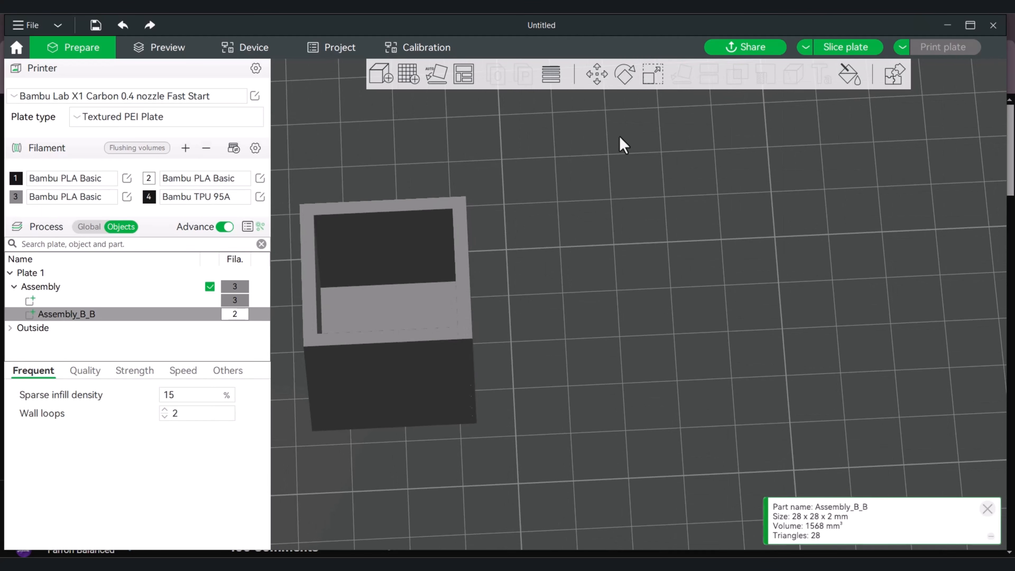
pyautogui.click(597, 75)
pyautogui.moveTo(564, 188); pyautogui.dragTo(571, 188)
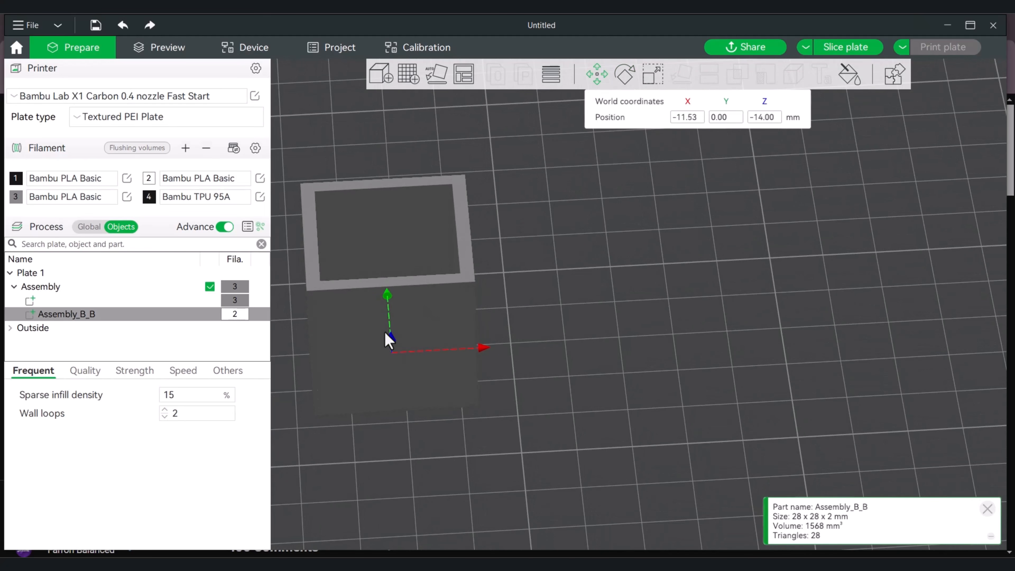
pyautogui.moveTo(392, 342); pyautogui.dragTo(396, 139)
pyautogui.scroll(3, 497, 192)
pyautogui.scroll(1, 494, 184)
pyautogui.moveTo(494, 184); pyautogui.dragTo(647, 255, button='right')
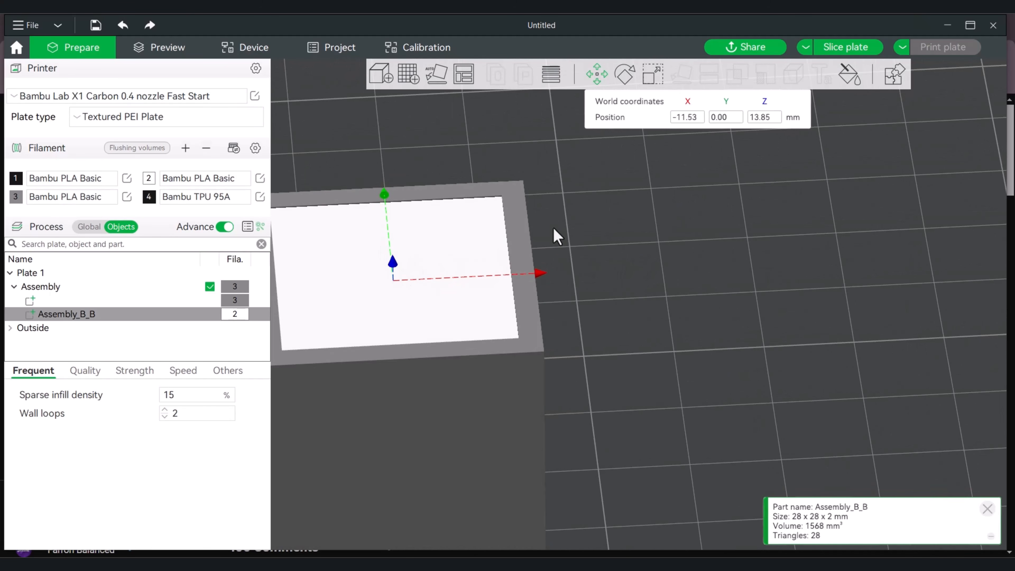
# Fine-tune the slab's height to a Z position of about 14.06 mm so it sits level with the cube's rim
pyautogui.moveTo(553, 234); pyautogui.dragTo(707, 272, button='right')
pyautogui.moveTo(501, 291)
pyautogui.mouseDown()
pyautogui.moveTo(502, 264)
pyautogui.moveTo(502, 294)
pyautogui.mouseUp()
pyautogui.moveTo(685, 259); pyautogui.dragTo(725, 235)
pyautogui.scroll(3, 715, 249)
pyautogui.scroll(5, 715, 249)
pyautogui.moveTo(722, 209); pyautogui.dragTo(841, 204, button='right')
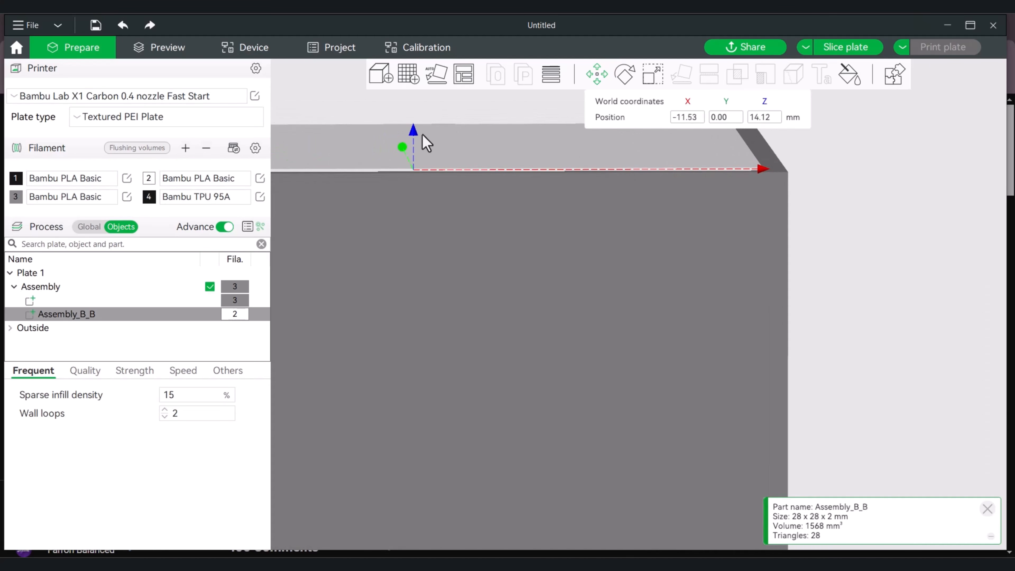
pyautogui.moveTo(416, 133); pyautogui.dragTo(414, 139)
# Clone the cube-and-slab assembly once and move the copy along X, well clear of the original
pyautogui.scroll(-5, 863, 210)
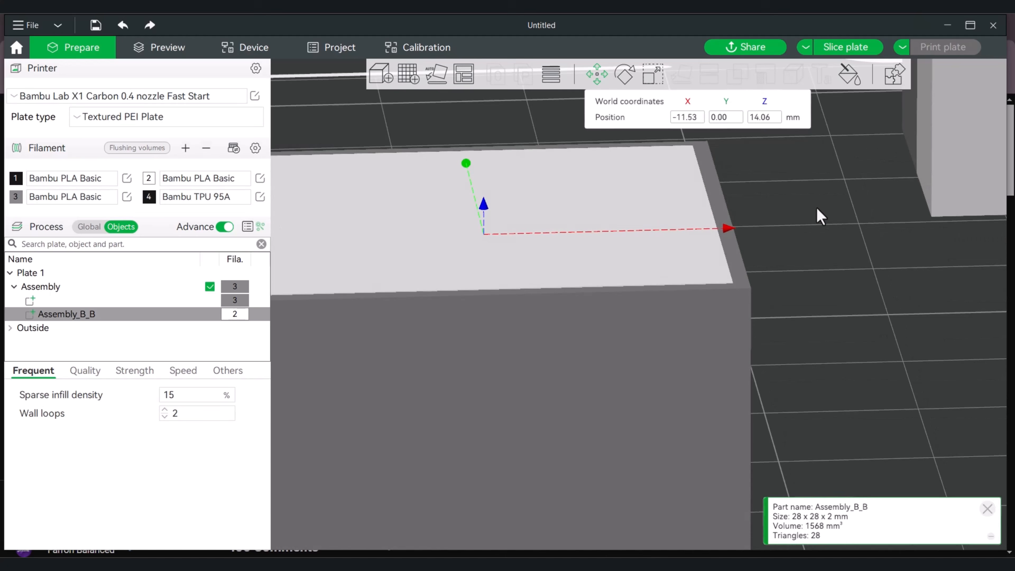
pyautogui.scroll(-3, 815, 209)
pyautogui.moveTo(810, 208); pyautogui.dragTo(787, 249)
pyautogui.scroll(-2, 763, 255)
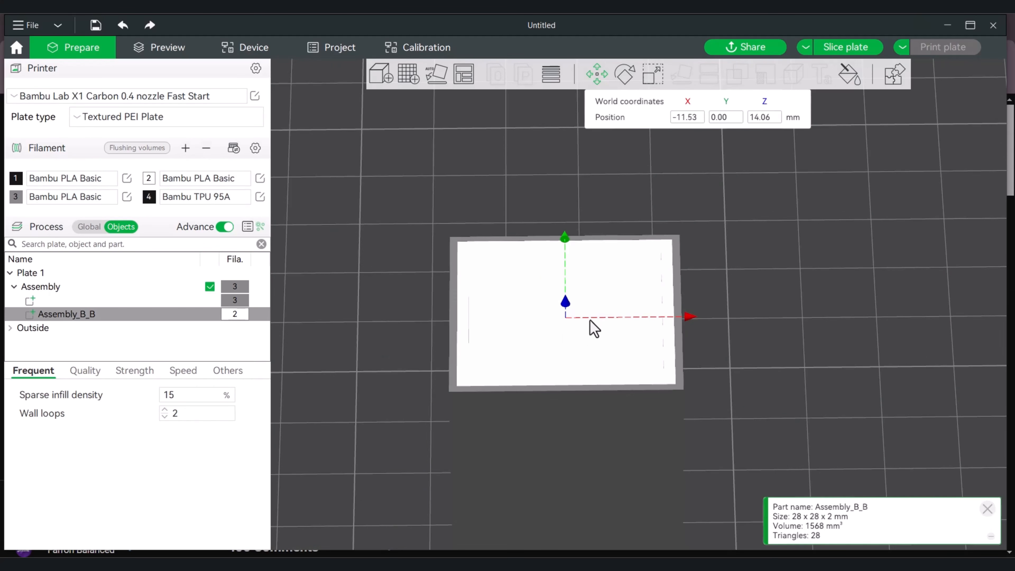
pyautogui.scroll(-2, 718, 331)
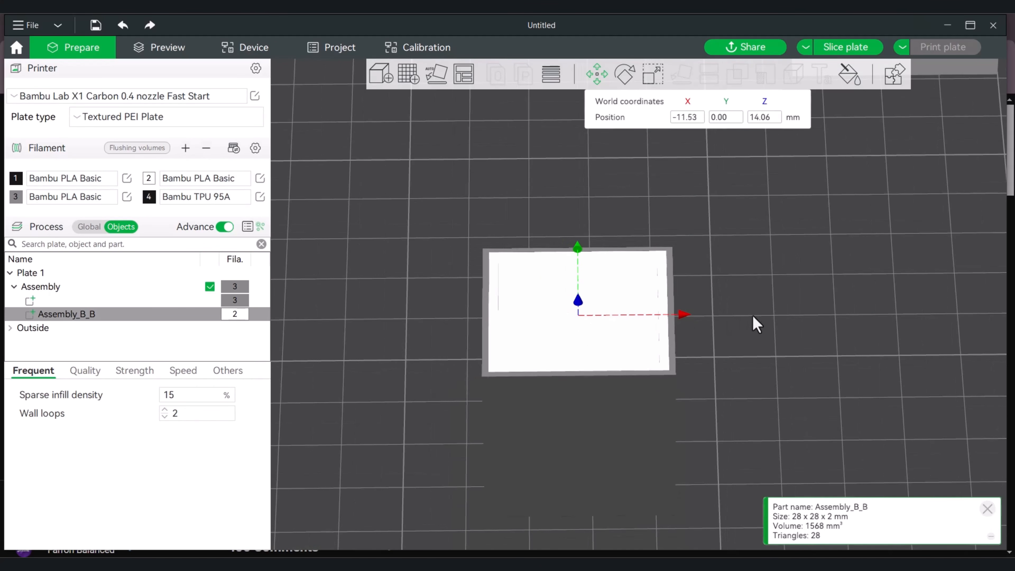
pyautogui.moveTo(754, 322); pyautogui.dragTo(746, 343)
pyautogui.scroll(-1, 640, 301)
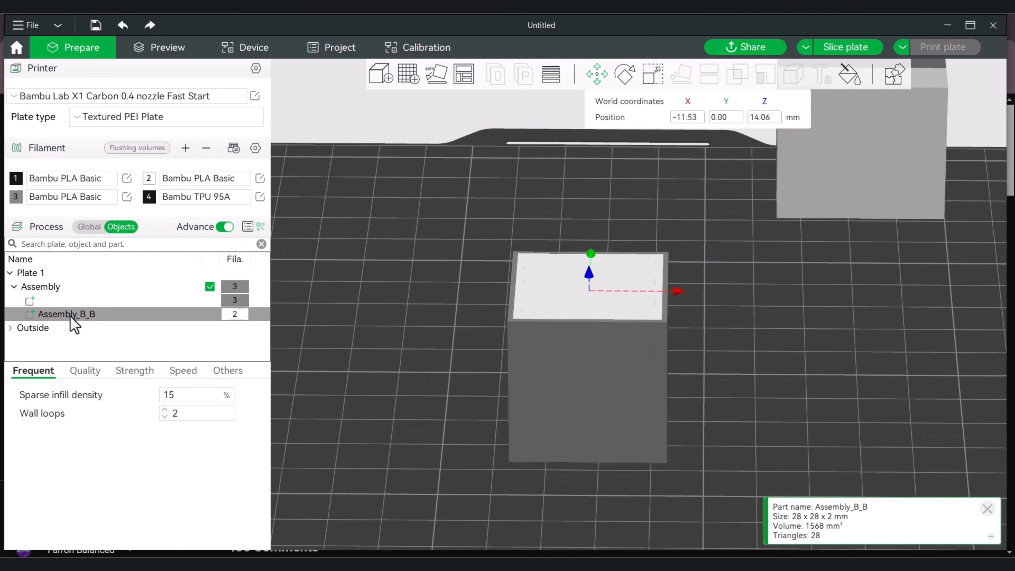
pyautogui.rightClick(596, 404)
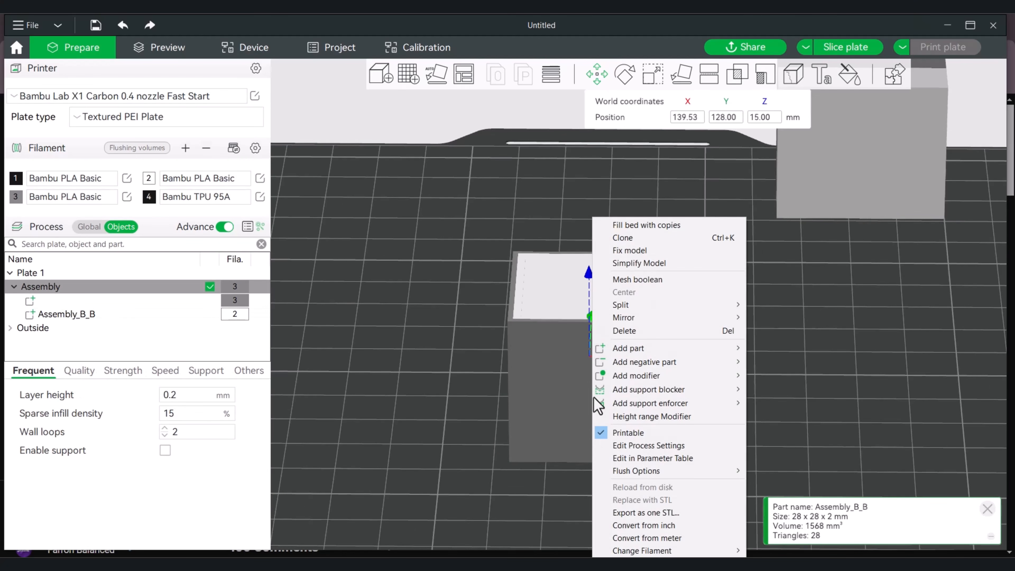
pyautogui.click(640, 238)
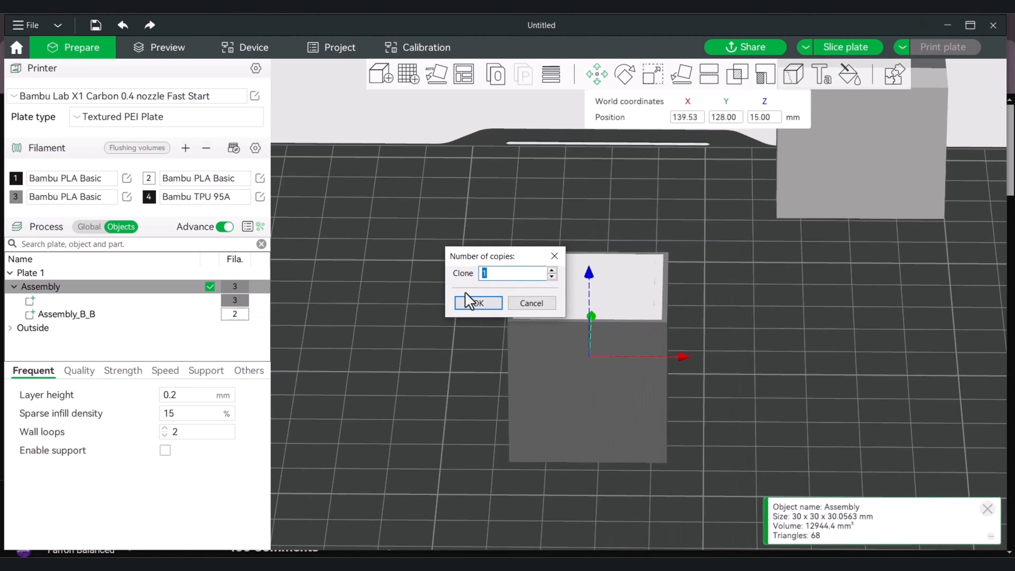
pyautogui.click(478, 302)
pyautogui.moveTo(619, 380)
pyautogui.mouseDown()
pyautogui.moveTo(719, 403)
pyautogui.moveTo(955, 386)
pyautogui.mouseUp()
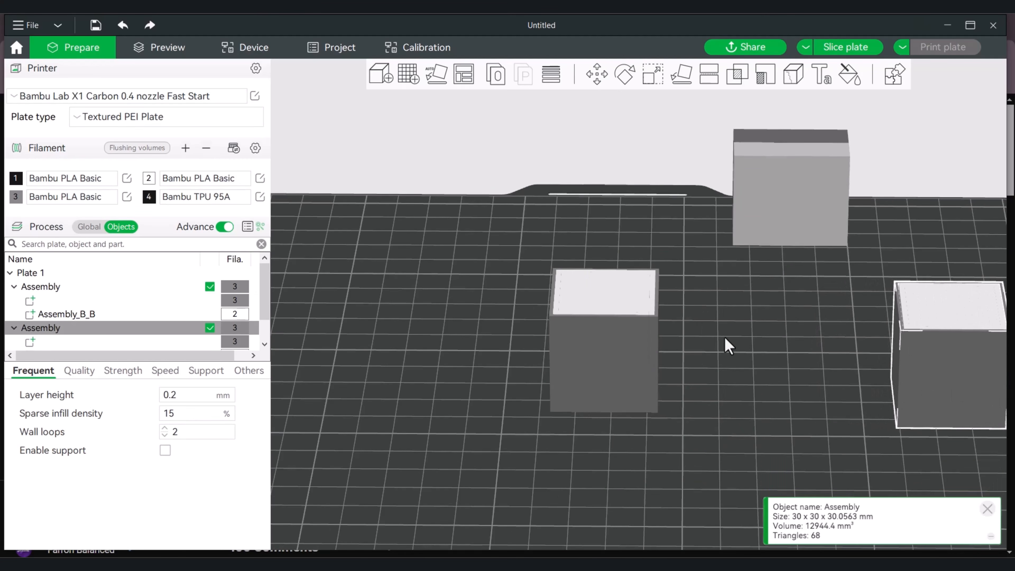
# Change the part type of the slab Assembly_B_B in the original assembly to Negative Part
pyautogui.scroll(5, 727, 346)
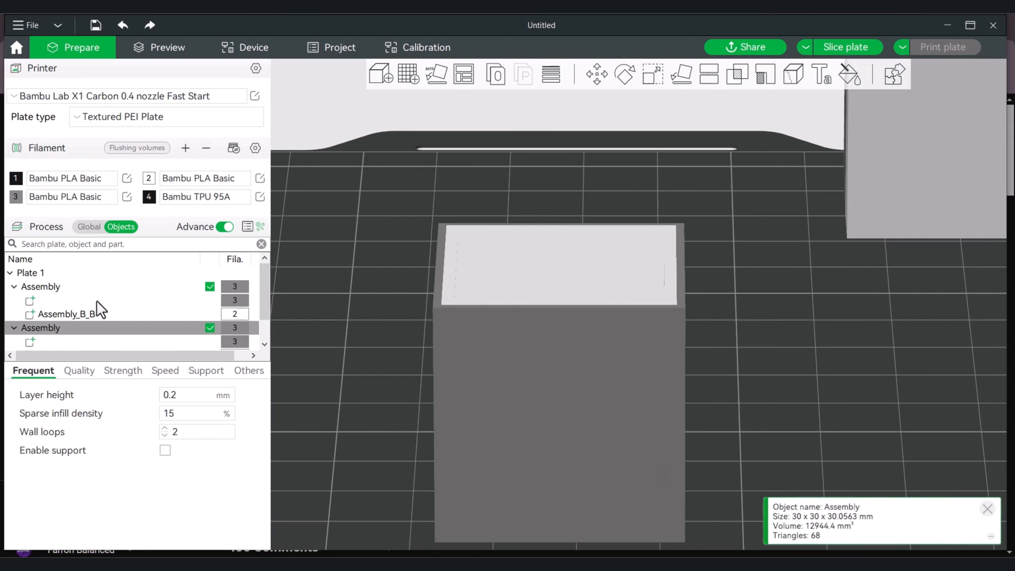
pyautogui.click(67, 315)
pyautogui.rightClick(68, 315)
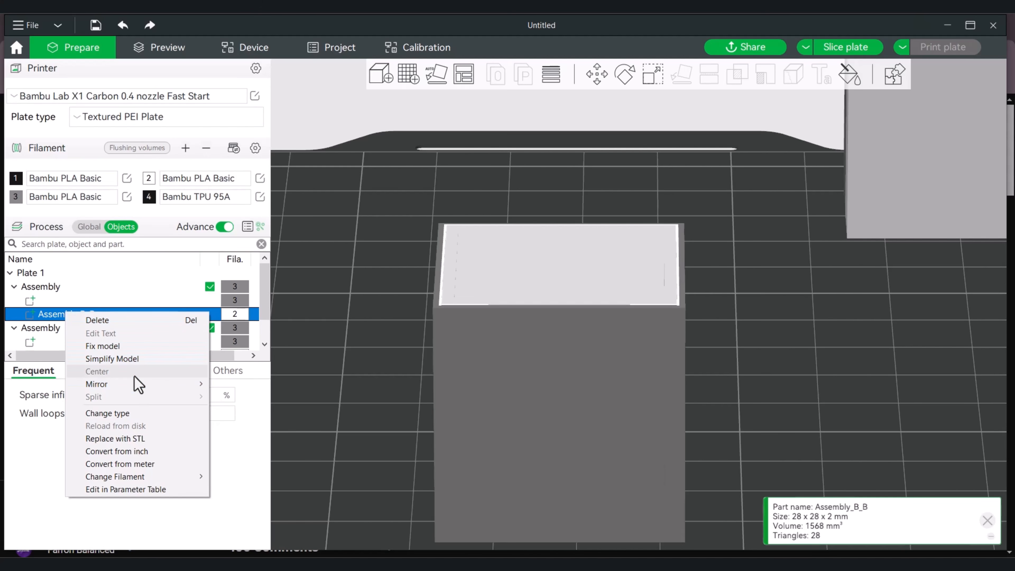
pyautogui.click(120, 413)
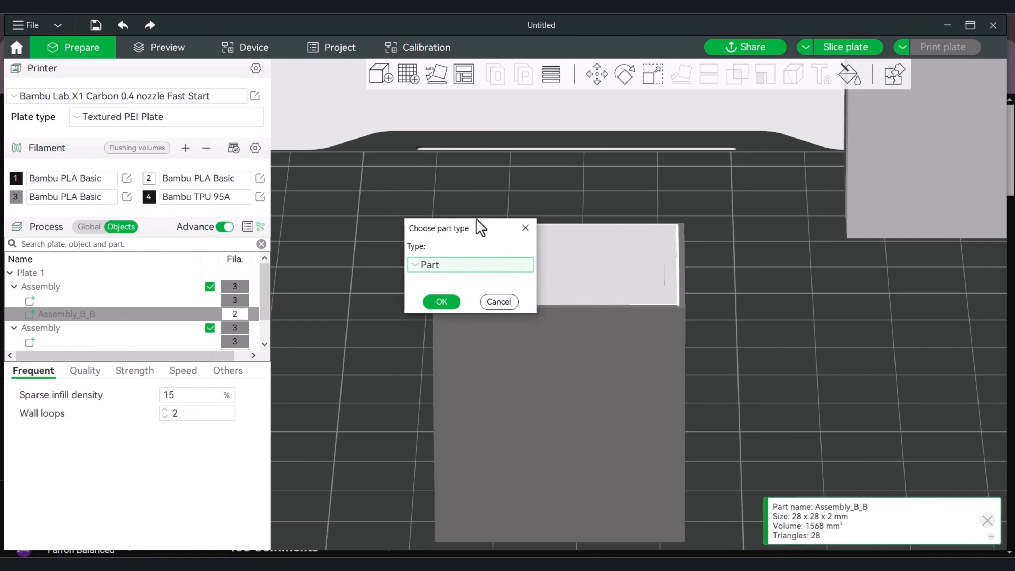
pyautogui.click(458, 266)
pyautogui.click(464, 300)
pyautogui.click(442, 302)
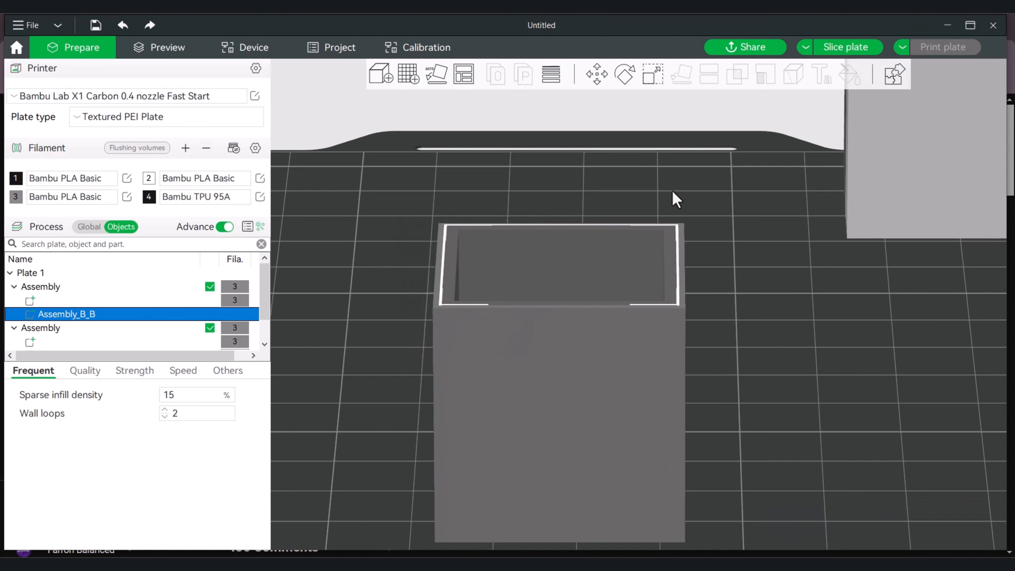
# Slice the plate, examine the top of the original cube in the preview, and return to the editing view
pyautogui.click(743, 260)
pyautogui.moveTo(744, 261); pyautogui.dragTo(867, 86)
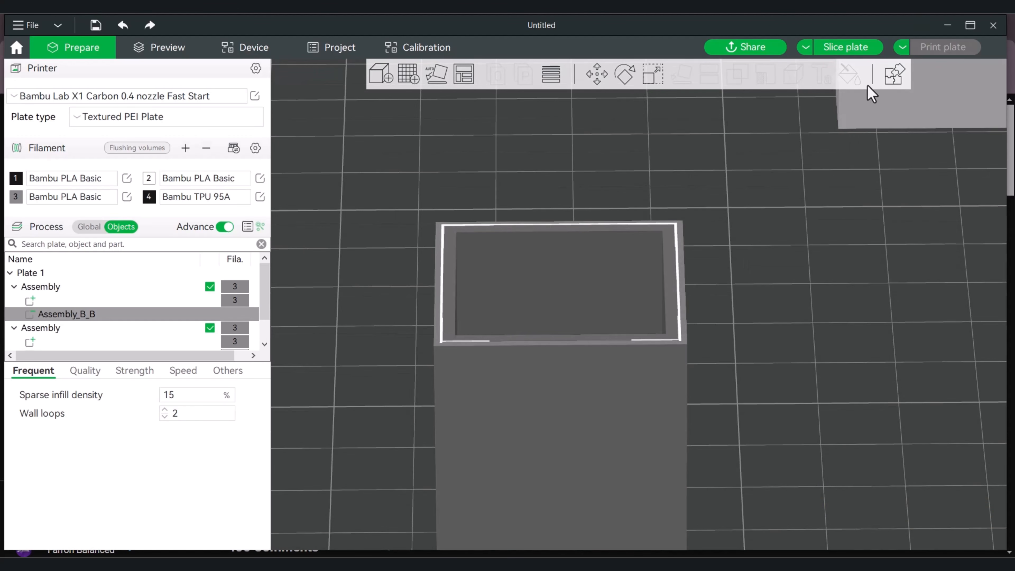
pyautogui.click(846, 47)
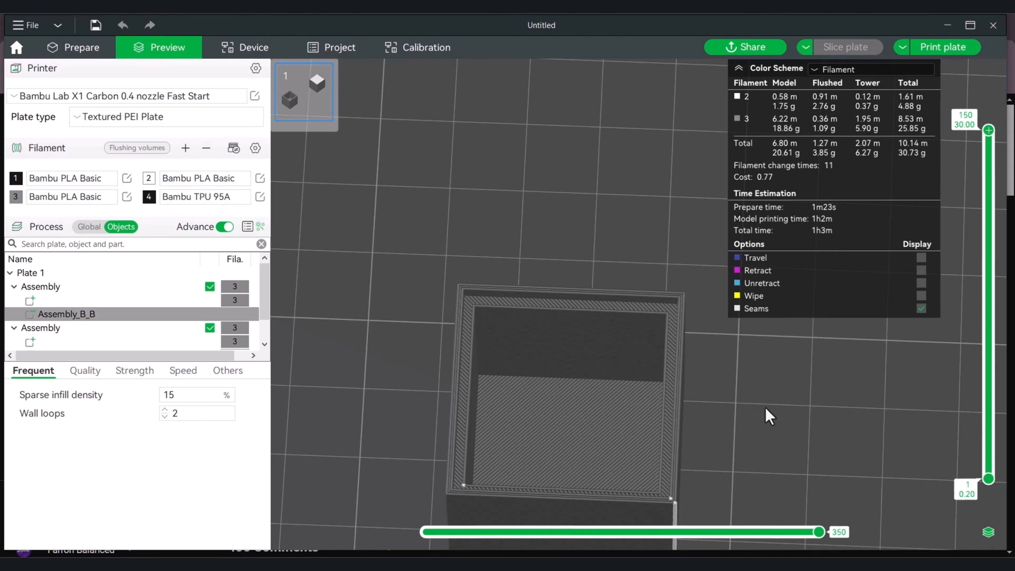
pyautogui.moveTo(766, 415); pyautogui.dragTo(768, 398)
pyautogui.click(90, 52)
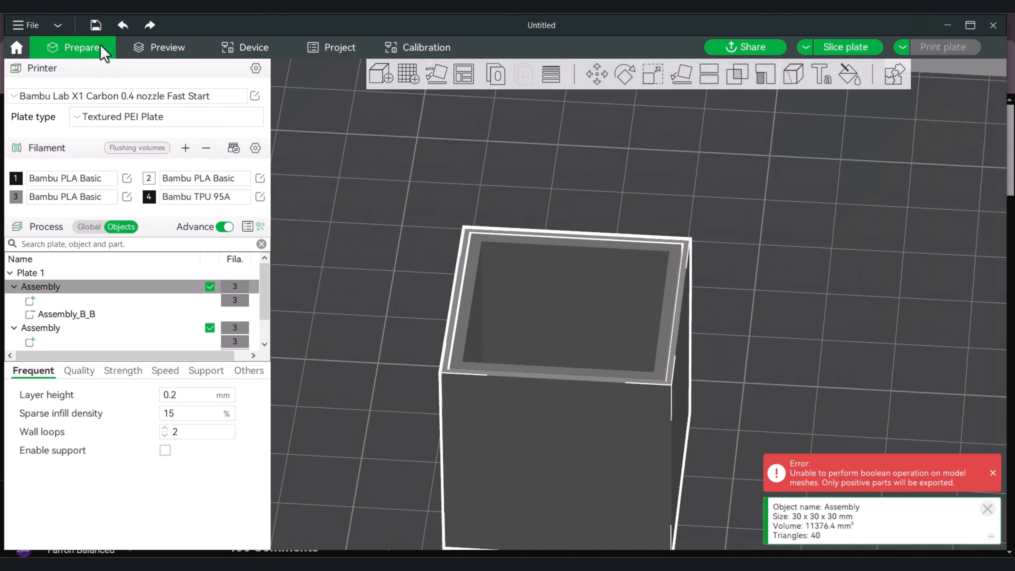
# Try a Mesh boolean on the original assembly with its negative slab, and undo it
pyautogui.moveTo(401, 169)
pyautogui.mouseDown()
pyautogui.moveTo(411, 167)
pyautogui.moveTo(403, 173)
pyautogui.mouseUp()
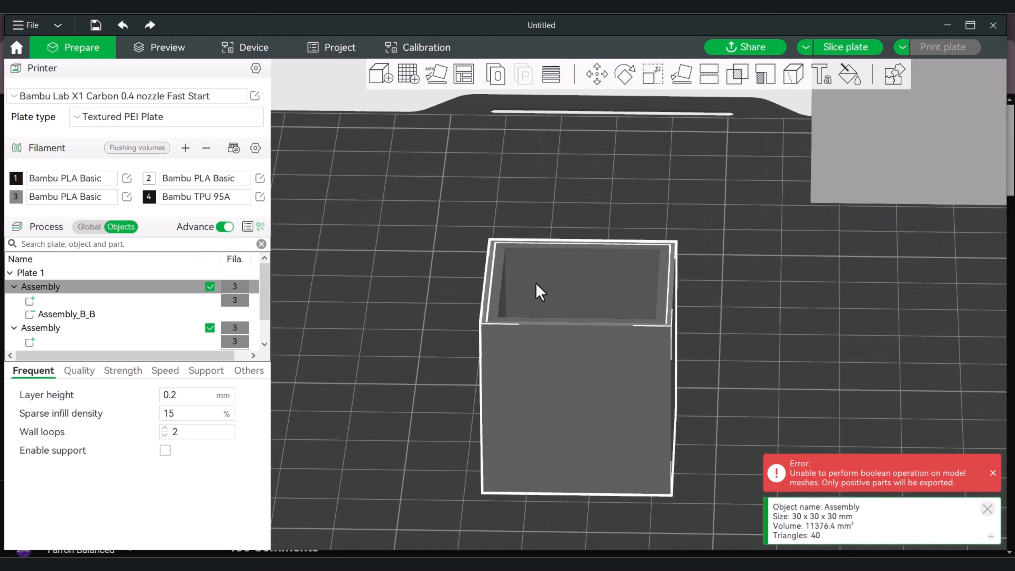
pyautogui.scroll(3, 500, 289)
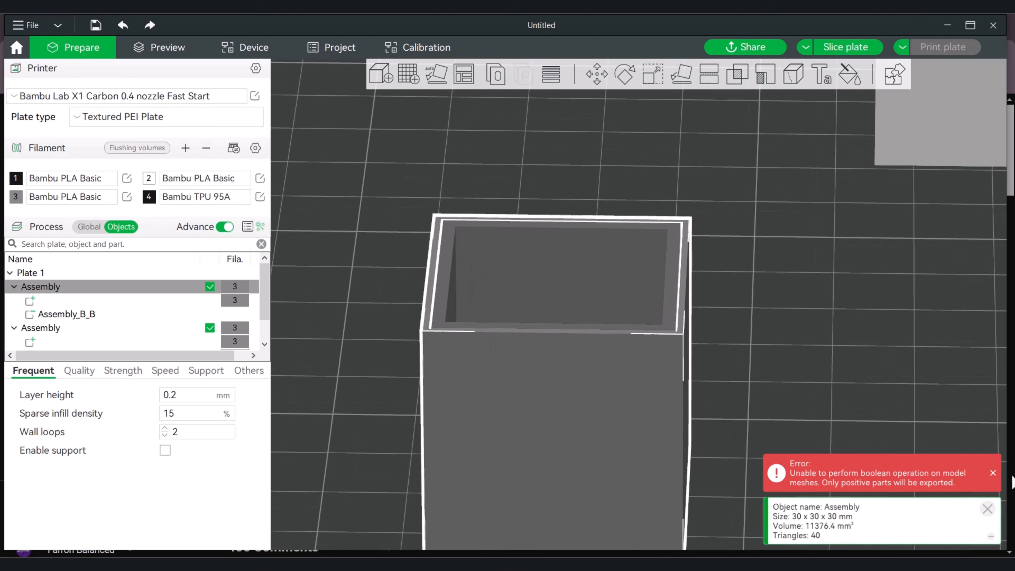
pyautogui.click(993, 473)
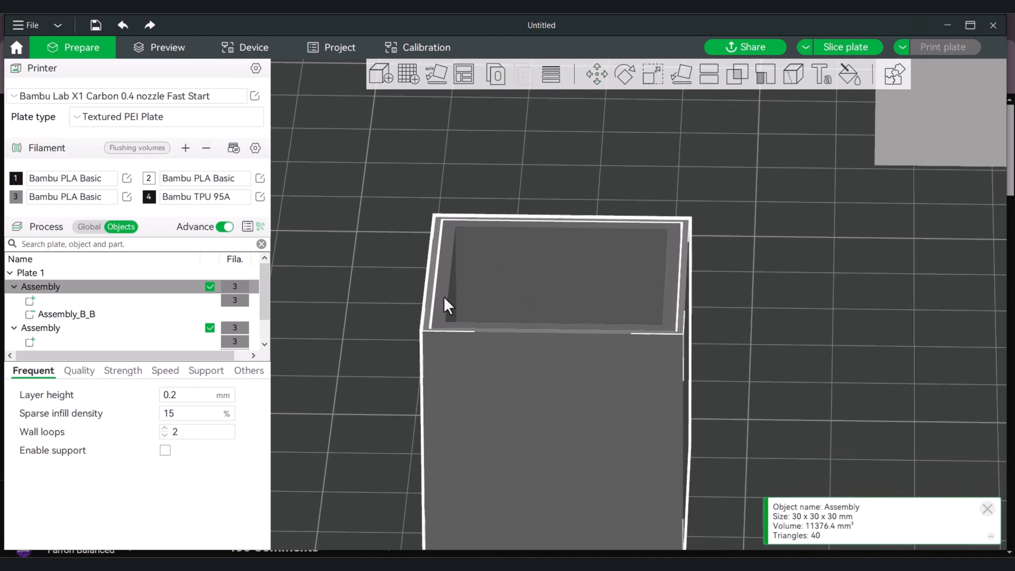
pyautogui.rightClick(448, 418)
pyautogui.click(480, 89)
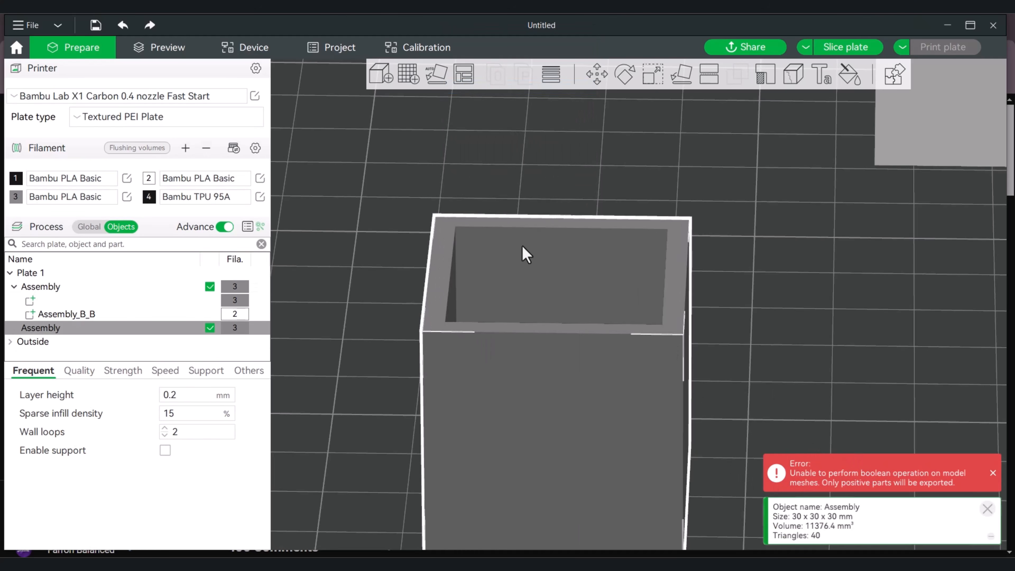
pyautogui.moveTo(792, 249)
pyautogui.mouseDown()
pyautogui.moveTo(795, 236)
pyautogui.moveTo(788, 247)
pyautogui.mouseUp()
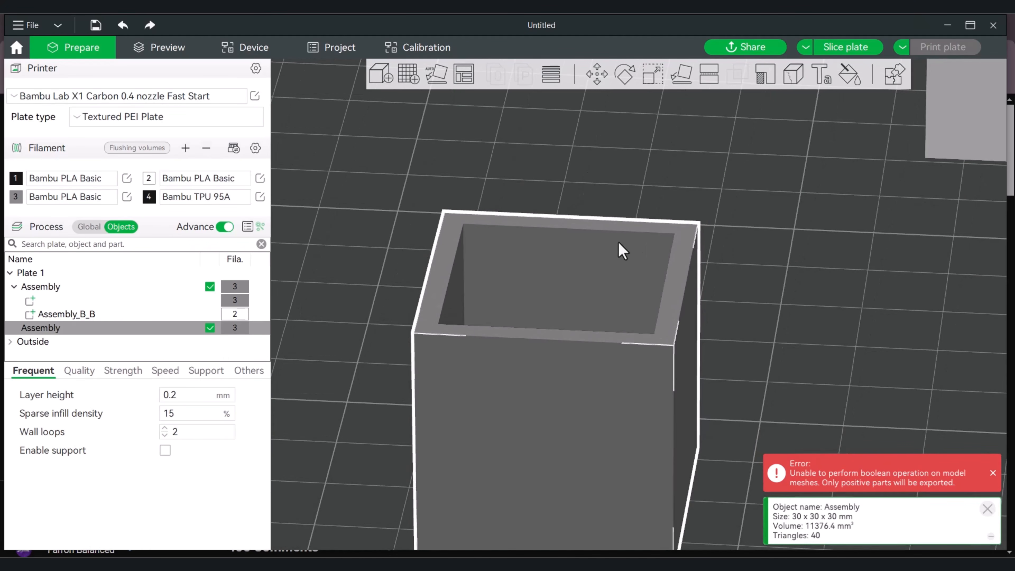
pyautogui.click(119, 27)
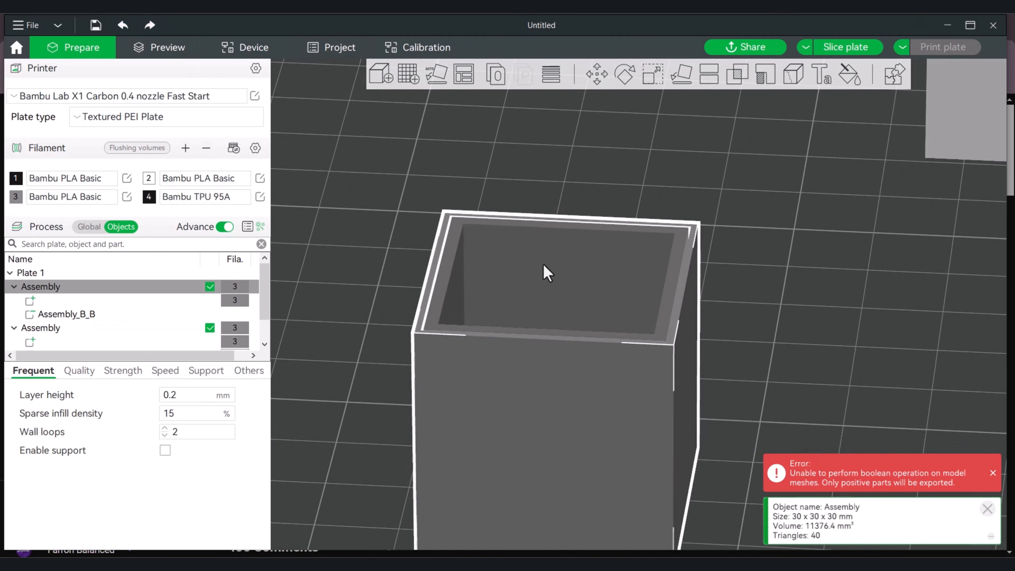
# Set the type of the negative slab Assembly_B_B in the original assembly back to Part
pyautogui.scroll(-2, 772, 303)
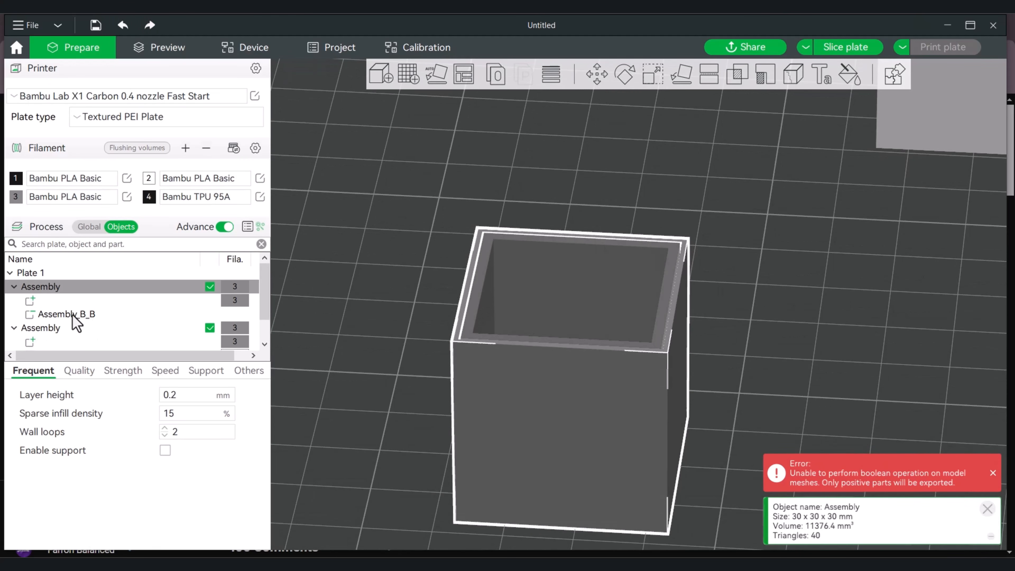
pyautogui.click(54, 315)
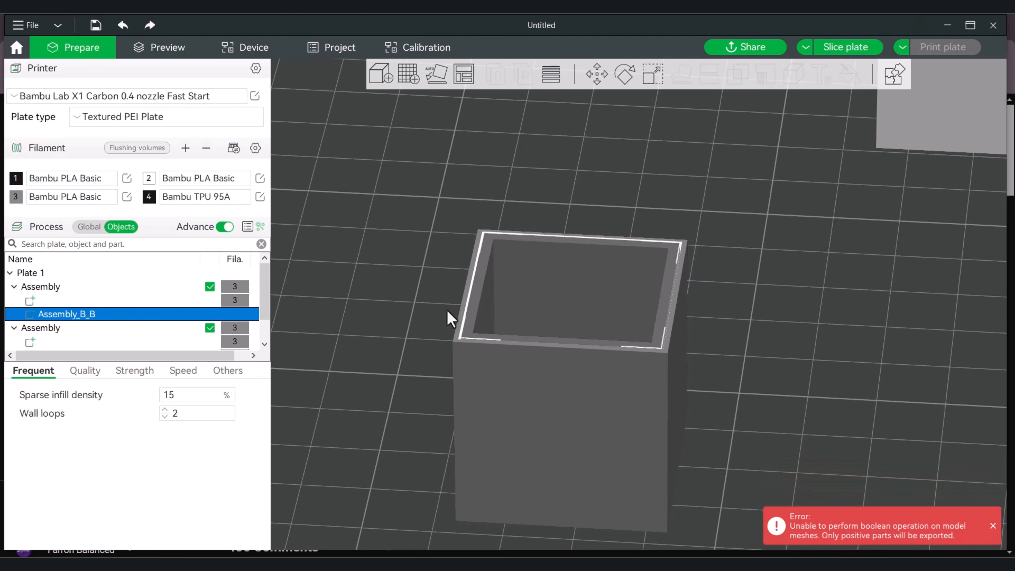
pyautogui.rightClick(90, 315)
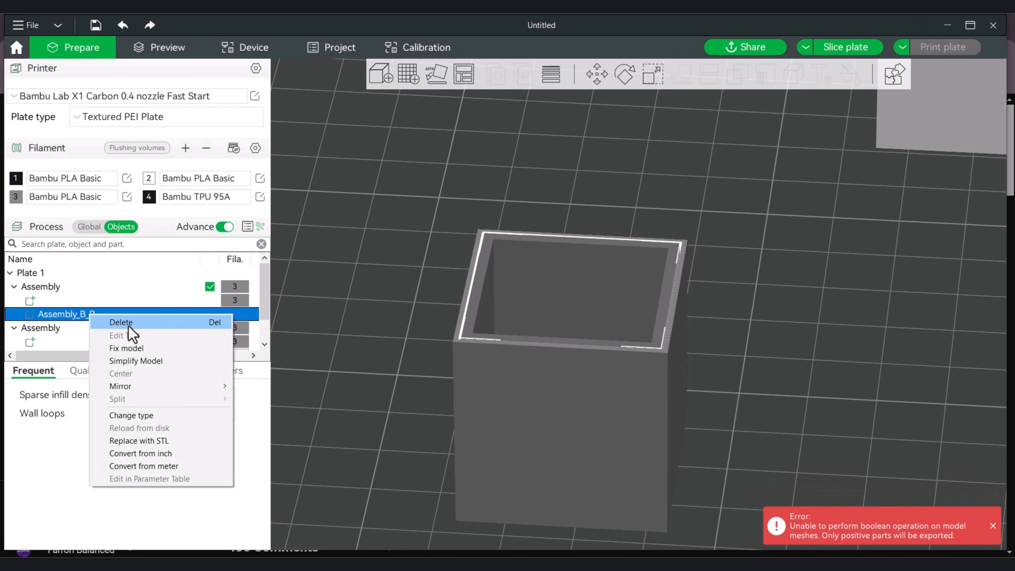
pyautogui.click(160, 416)
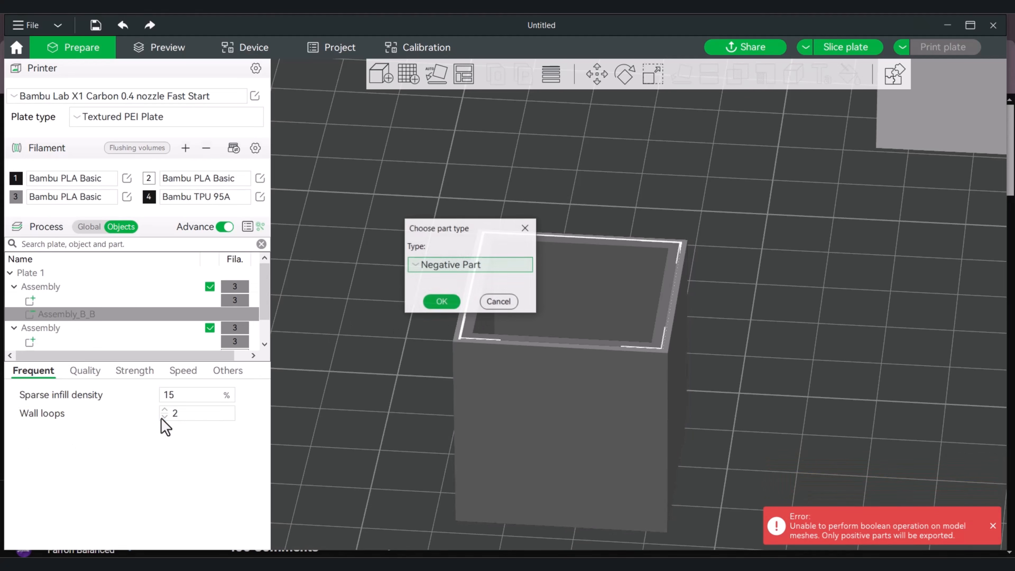
pyautogui.click(448, 266)
pyautogui.click(447, 284)
pyautogui.click(444, 305)
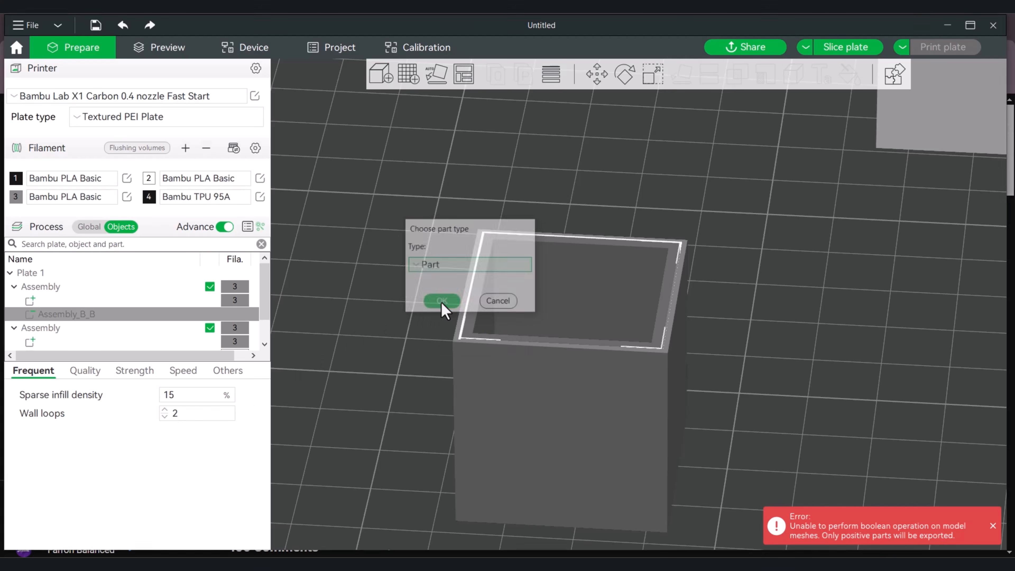
pyautogui.moveTo(786, 315); pyautogui.dragTo(782, 320)
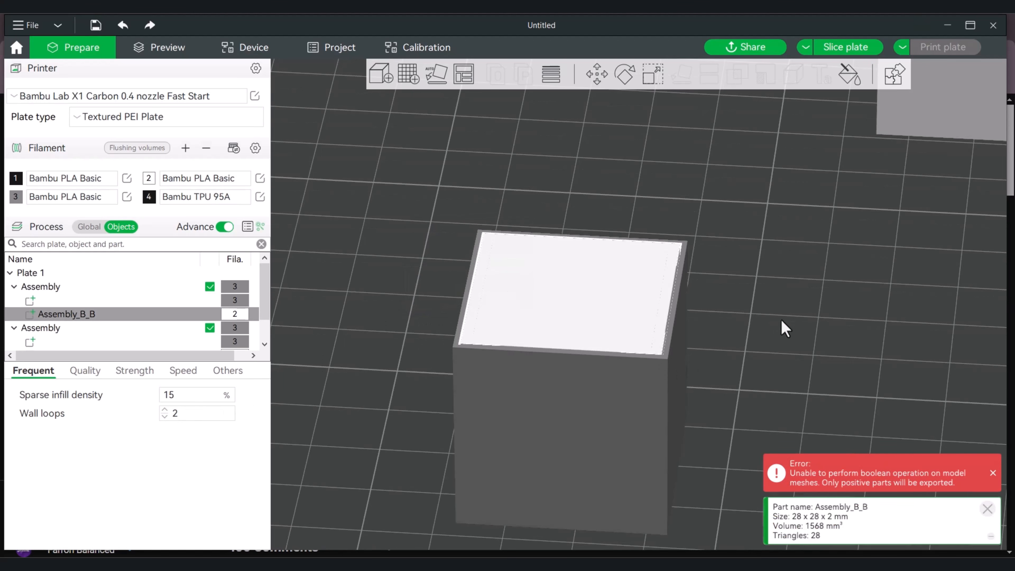
# Subtract the slab Assembly_B_B from the original hollow cube with a Mesh Boolean Difference, keeping Delete input off
pyautogui.click(617, 410)
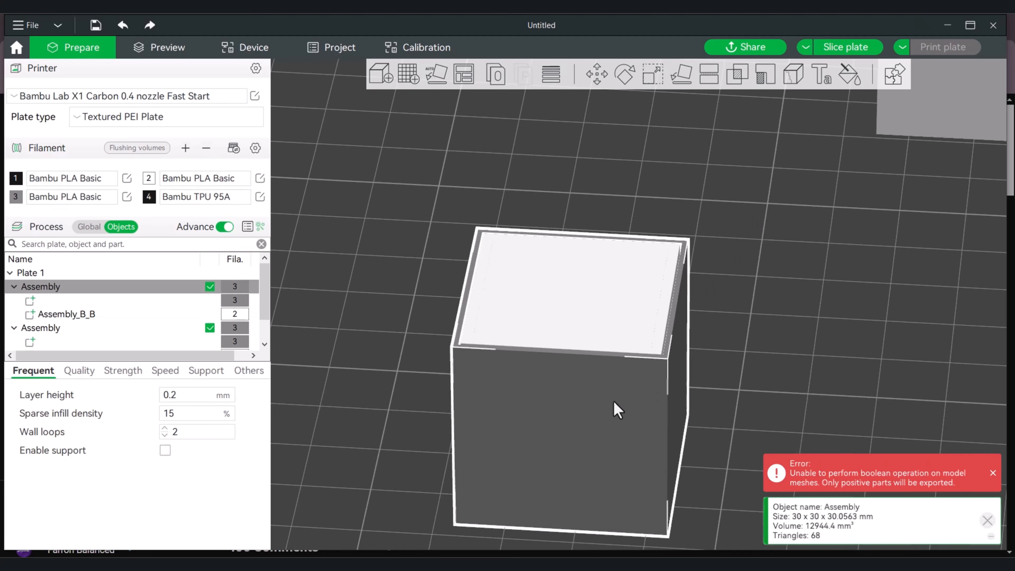
pyautogui.click(735, 80)
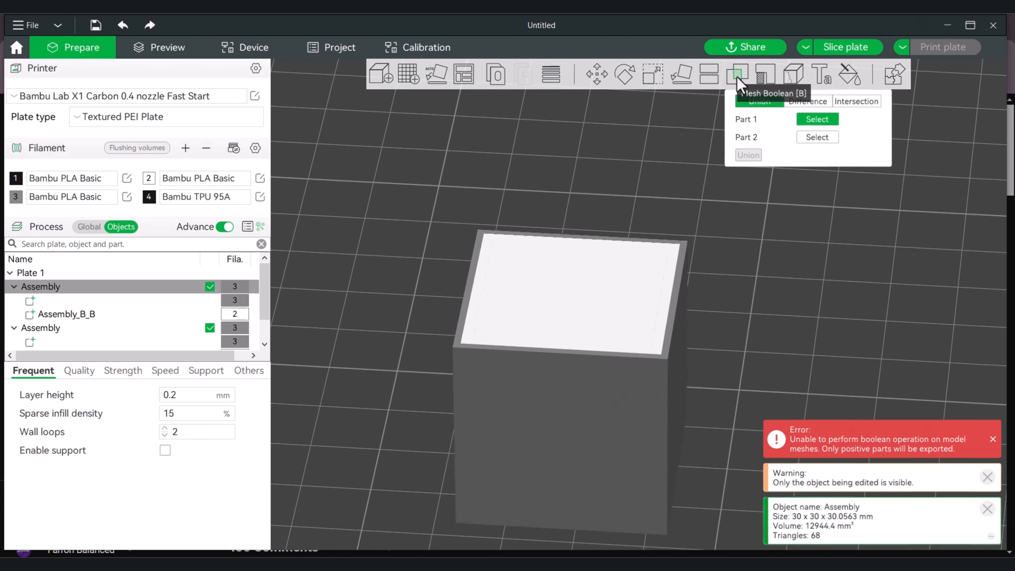
pyautogui.click(808, 102)
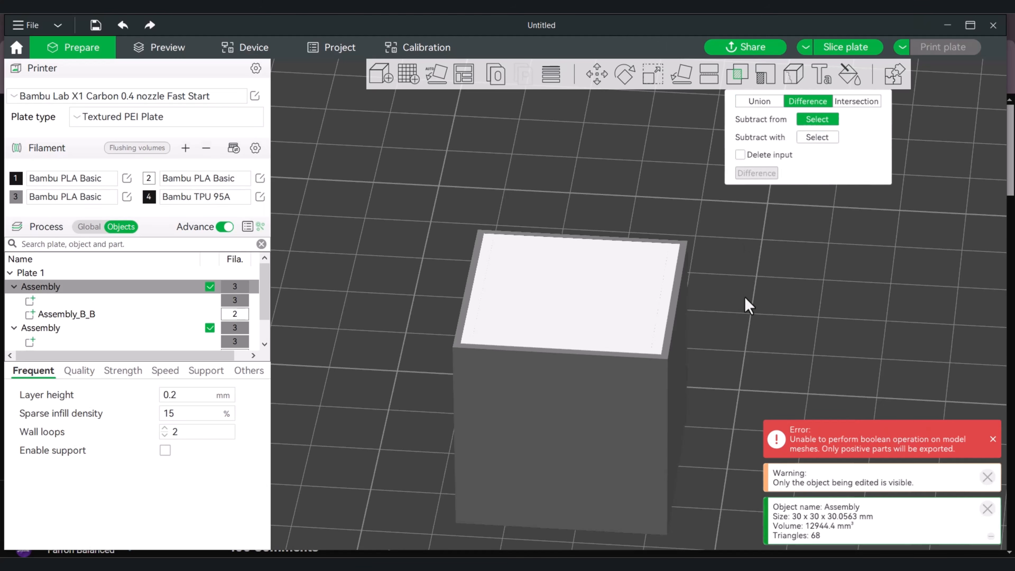
pyautogui.click(639, 436)
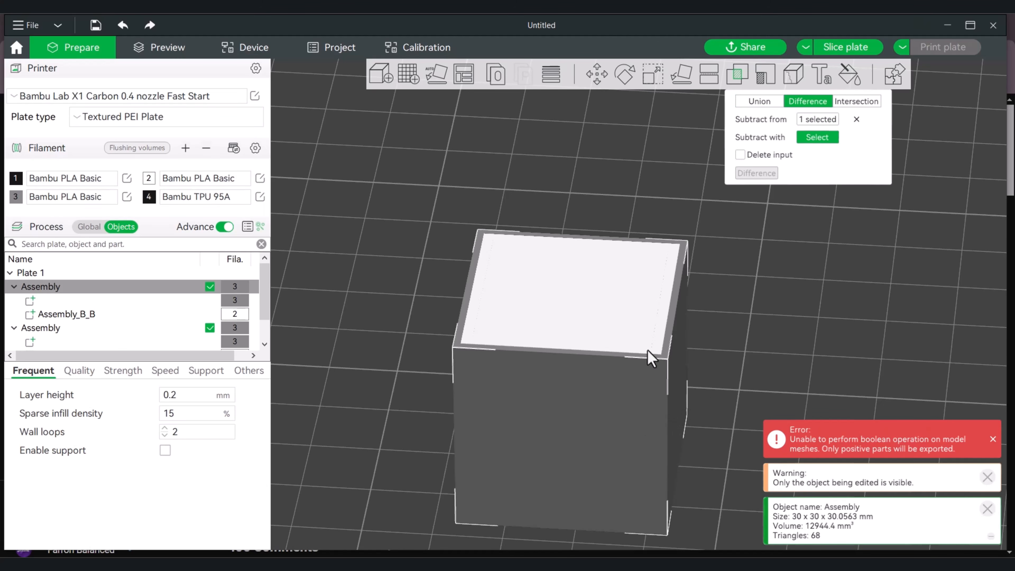
pyautogui.click(573, 289)
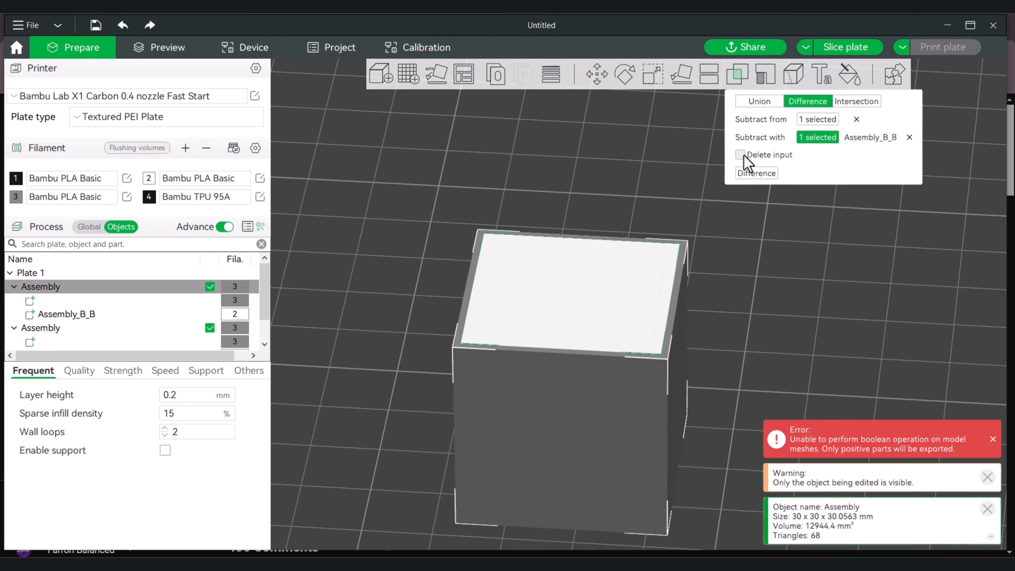
pyautogui.click(757, 173)
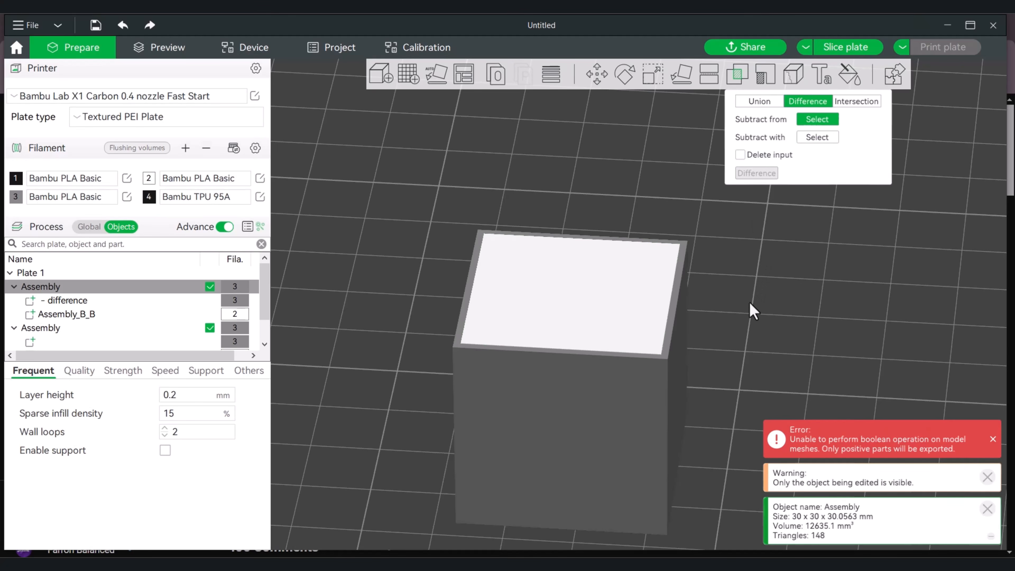
# Move the slab part Assembly_B_B along X out of the cube to a position of about 26.32 mm and inspect the exposed recess
pyautogui.scroll(-1, 749, 301)
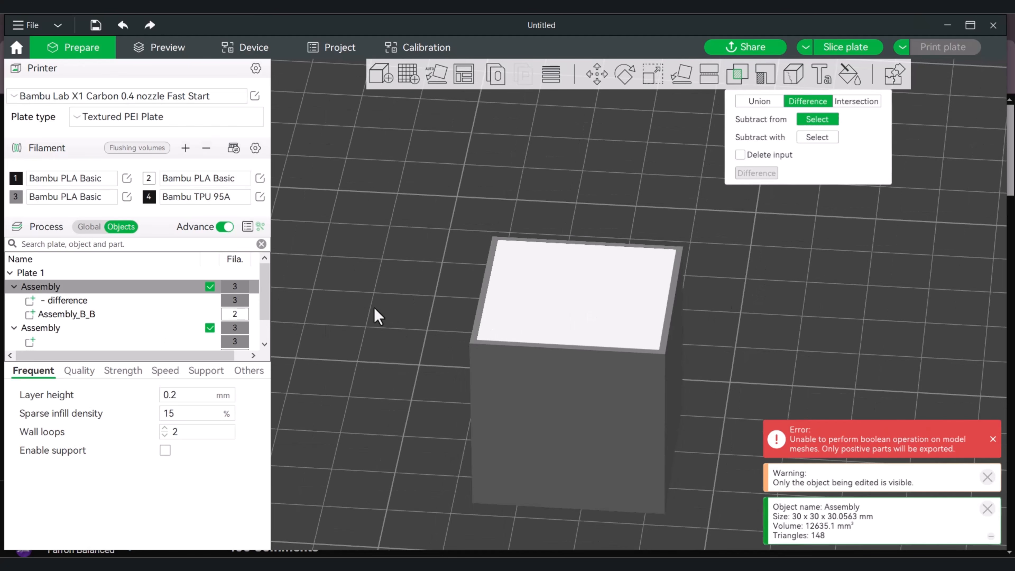
pyautogui.click(61, 314)
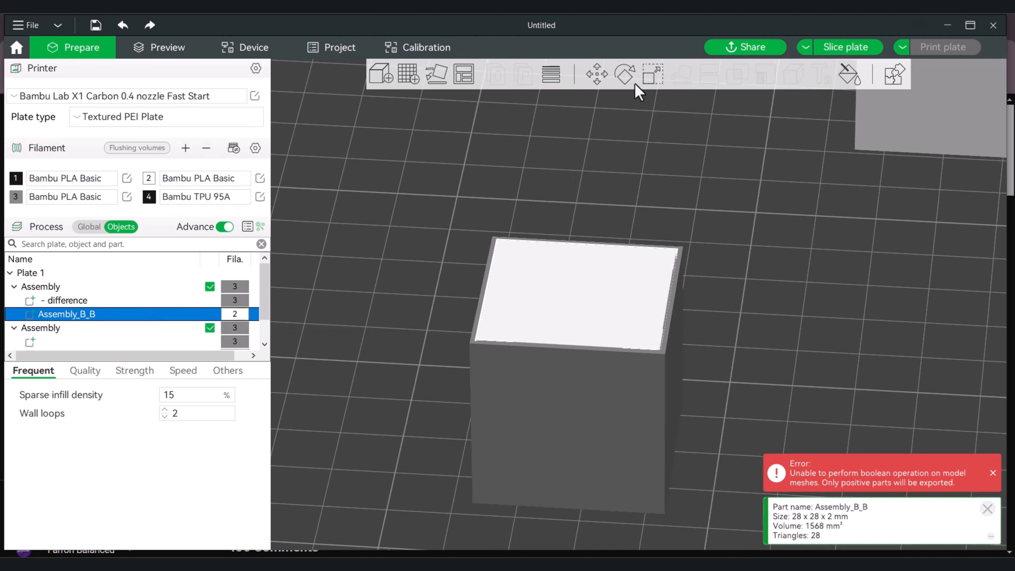
pyautogui.click(597, 74)
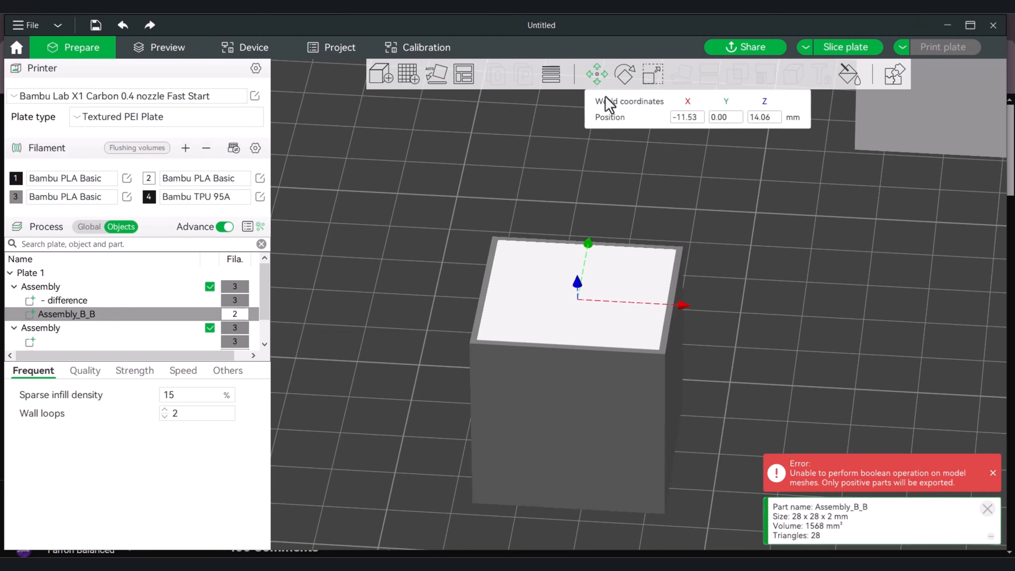
pyautogui.moveTo(682, 305); pyautogui.dragTo(927, 319)
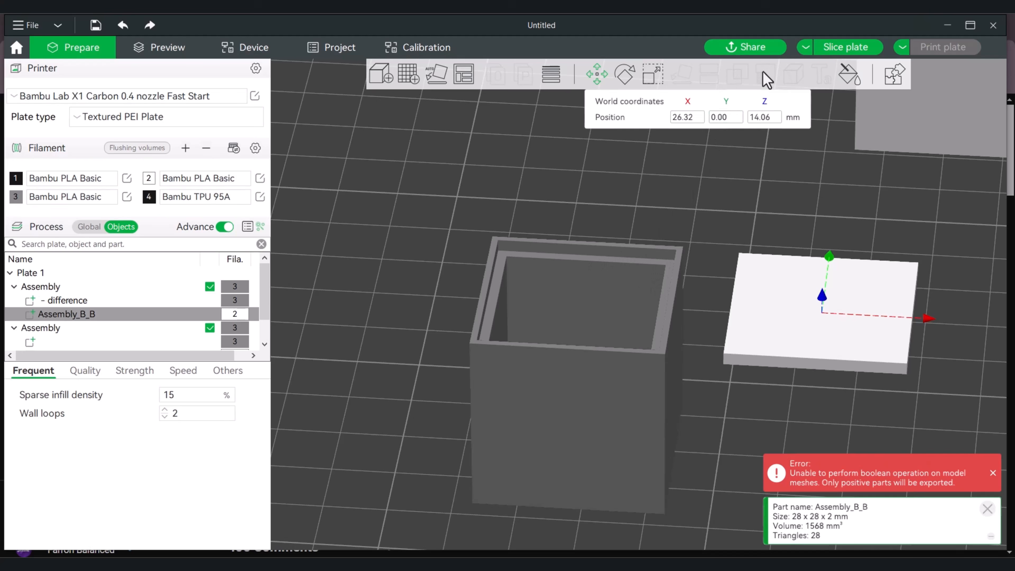
pyautogui.press('1')
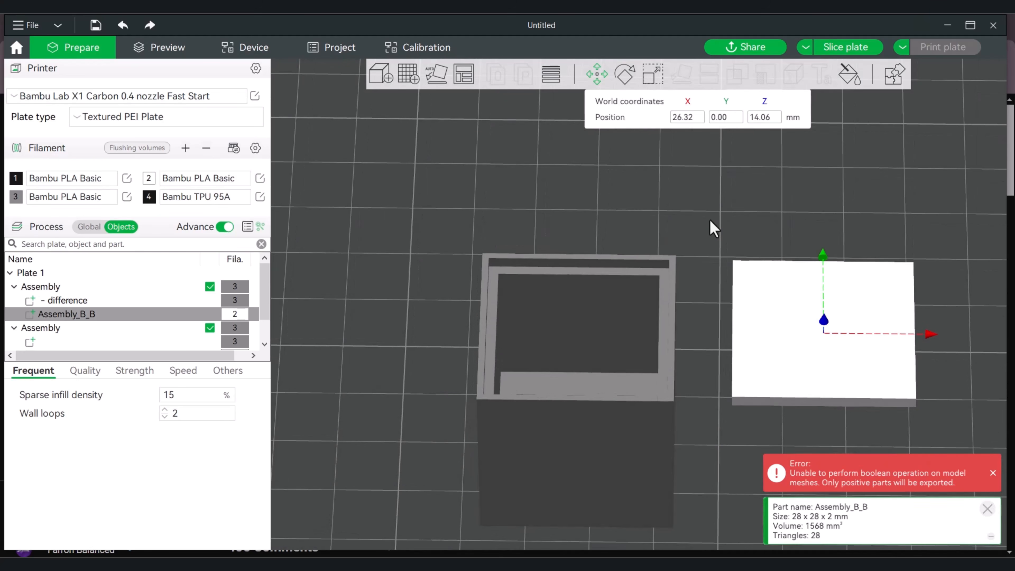
pyautogui.scroll(-2, 710, 219)
pyautogui.moveTo(754, 238); pyautogui.dragTo(645, 152, button='right')
pyautogui.moveTo(860, 302); pyautogui.dragTo(762, 221, button='right')
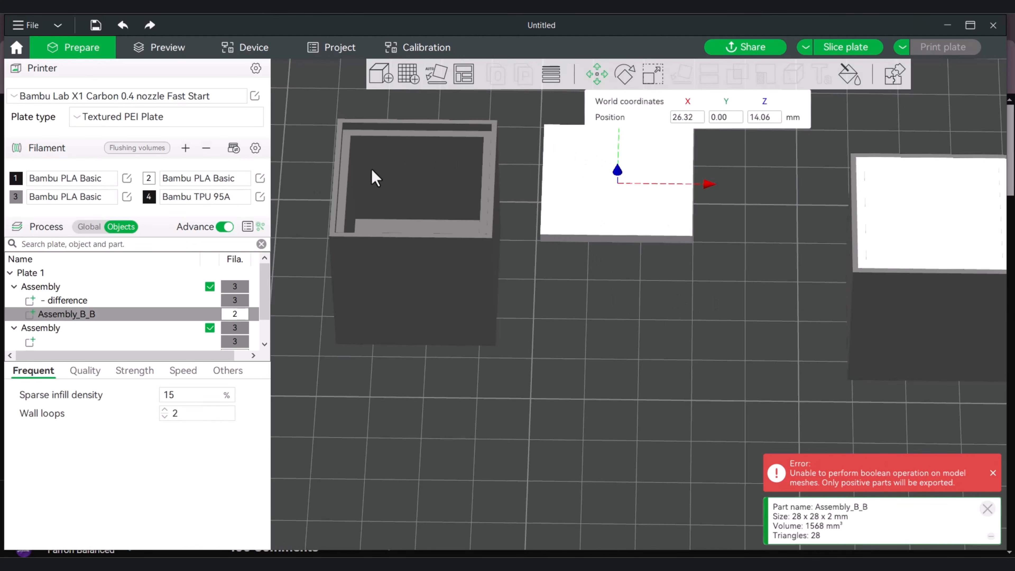
pyautogui.scroll(-3, 567, 204)
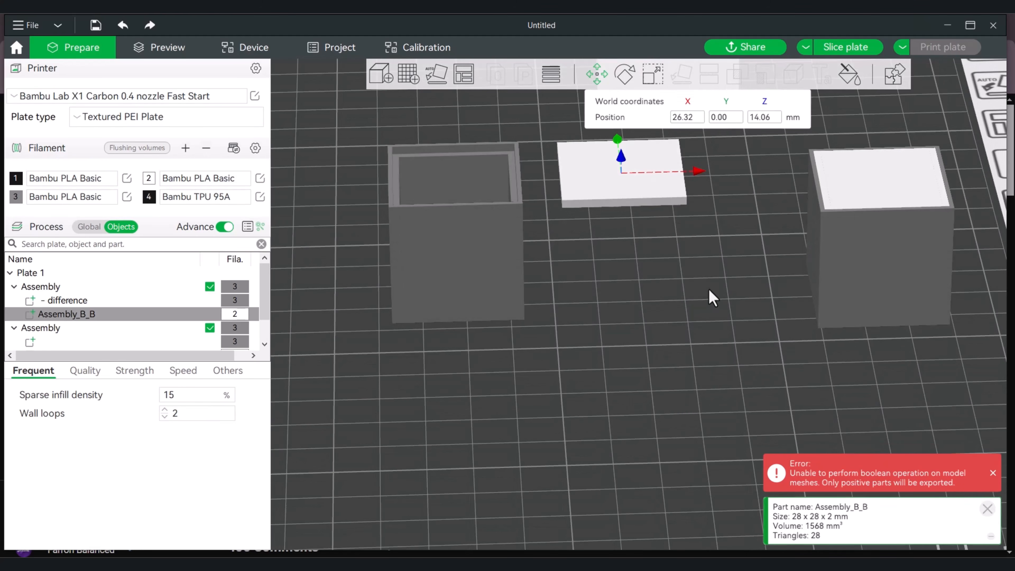
pyautogui.scroll(-1, 799, 314)
# Move the second cube assembly aside and split the assembly of the recessed cube and slab into separate objects
pyautogui.click(907, 285)
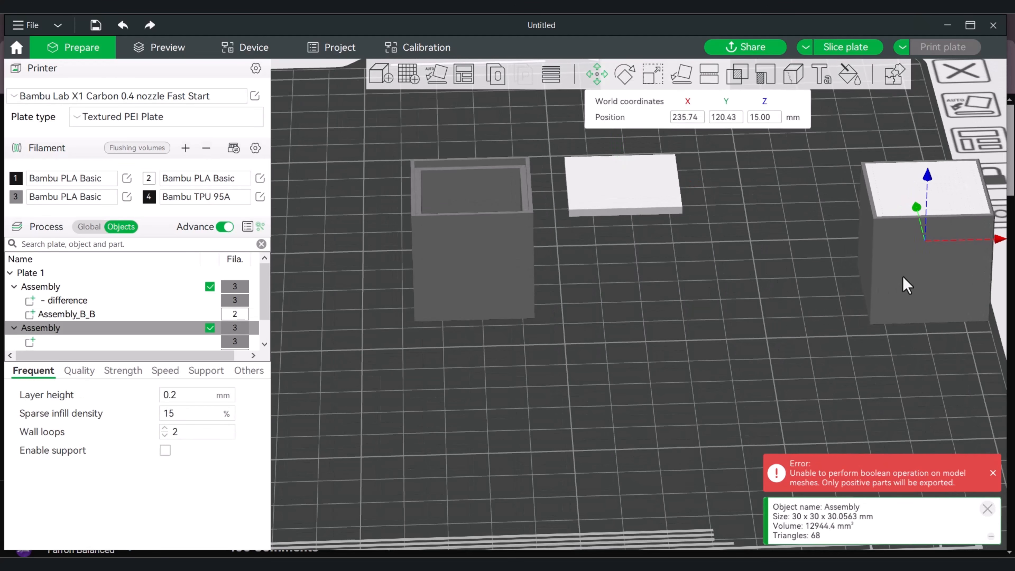
pyautogui.click(472, 259)
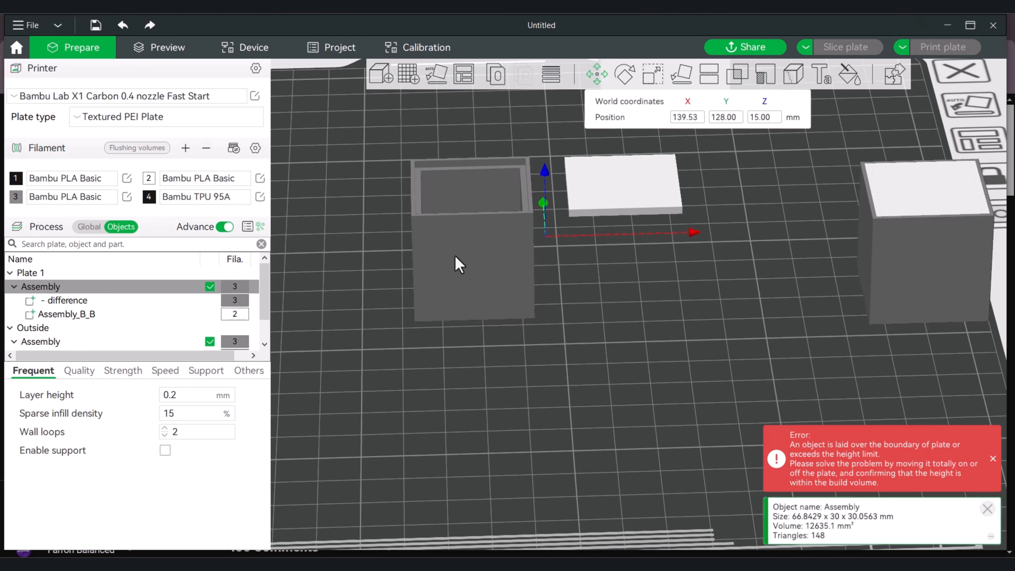
pyautogui.rightClick(459, 264)
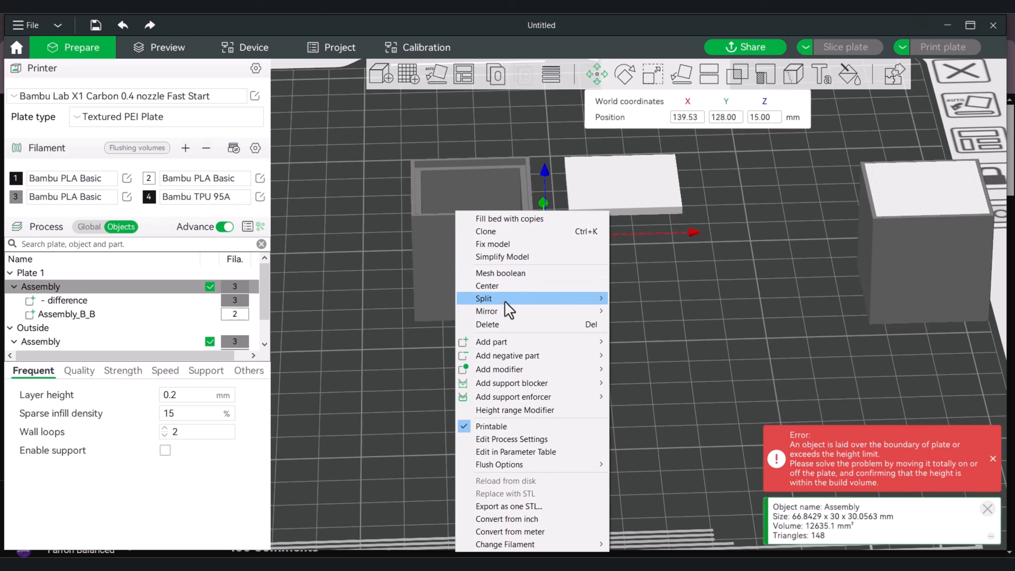
pyautogui.moveTo(535, 307)
pyautogui.click(650, 299)
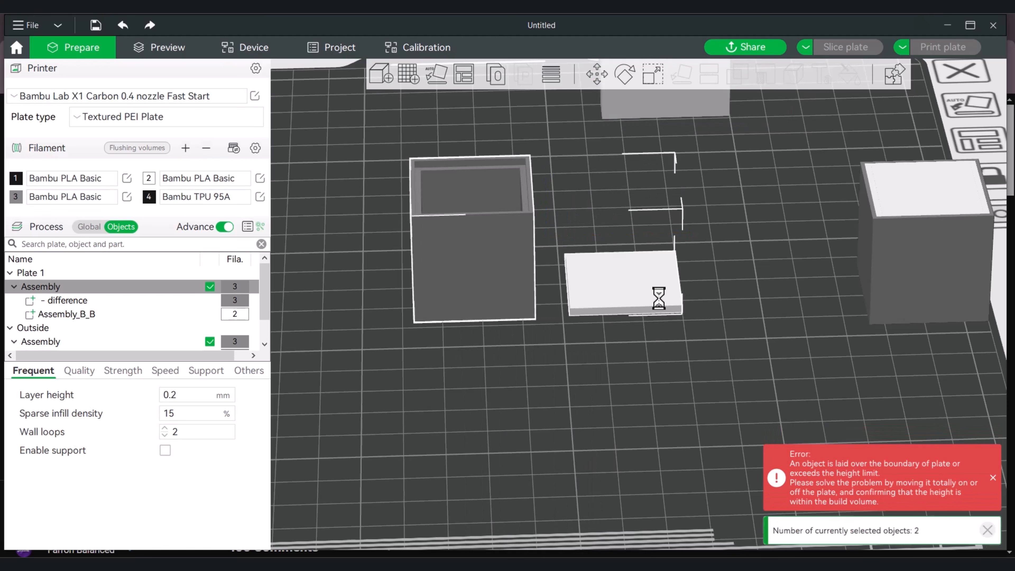
pyautogui.click(744, 240)
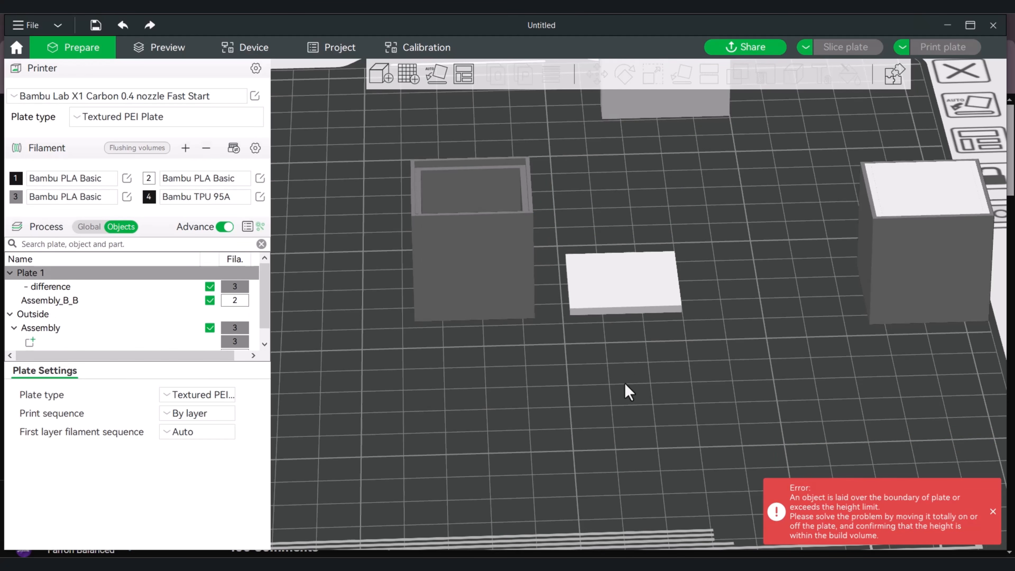
# Shift the separated slab slightly forward and move the second cube assembly completely off the build plate
pyautogui.moveTo(630, 314)
pyautogui.mouseDown()
pyautogui.moveTo(618, 391)
pyautogui.moveTo(624, 331)
pyautogui.mouseUp()
pyautogui.scroll(-2, 624, 331)
pyautogui.scroll(-3, 703, 367)
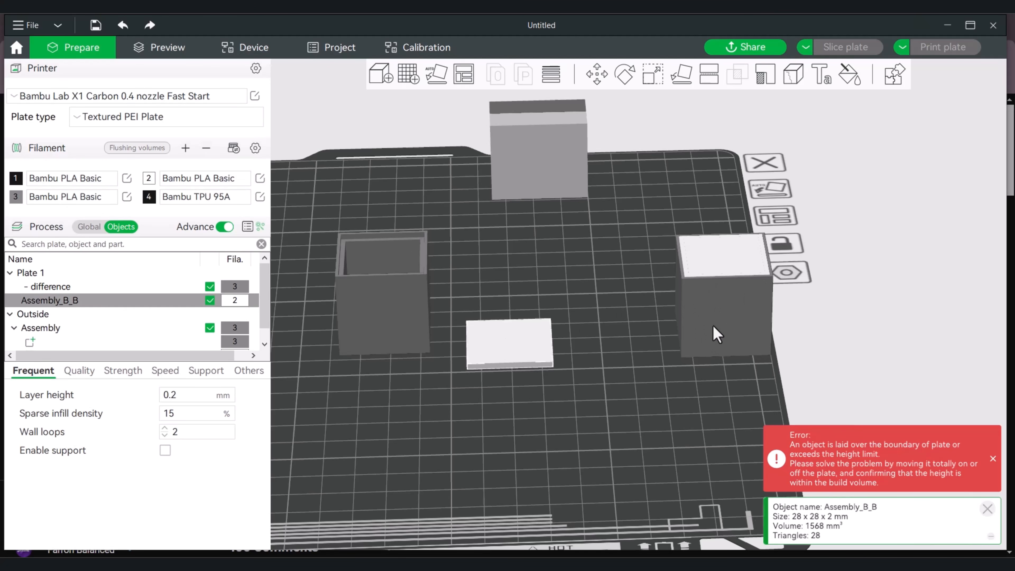
pyautogui.moveTo(715, 327); pyautogui.dragTo(928, 268)
pyautogui.scroll(5, 640, 337)
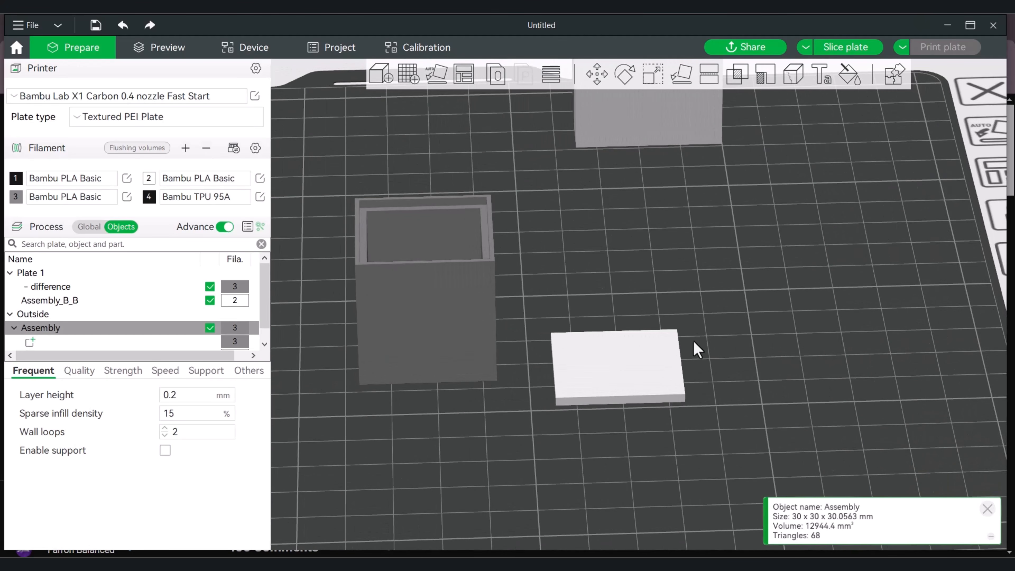
pyautogui.moveTo(694, 341); pyautogui.dragTo(520, 430)
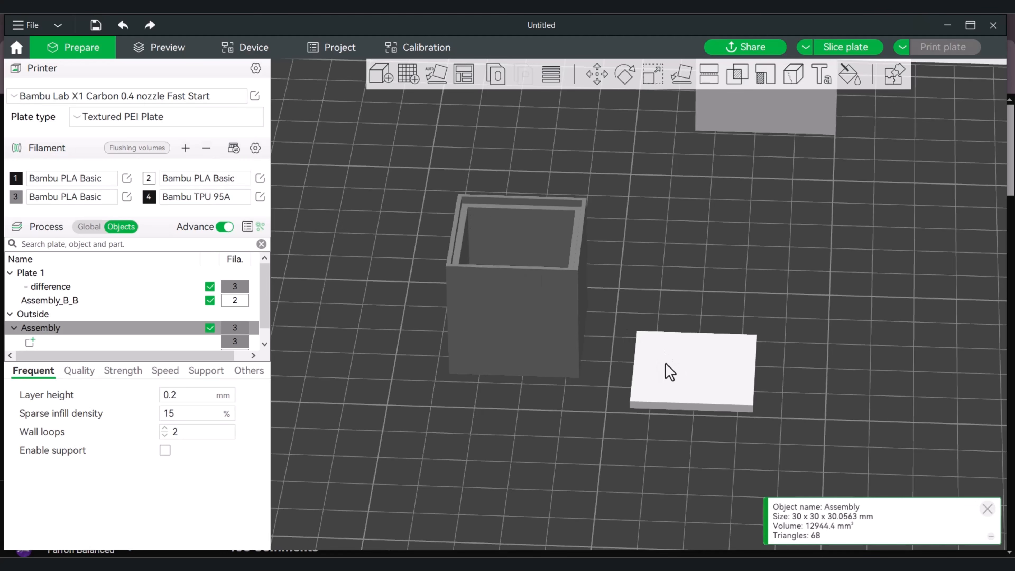
# Check the dimensions of the slab Assembly_B_B with the Scale tool and compare it with the cube's recess
pyautogui.click(698, 368)
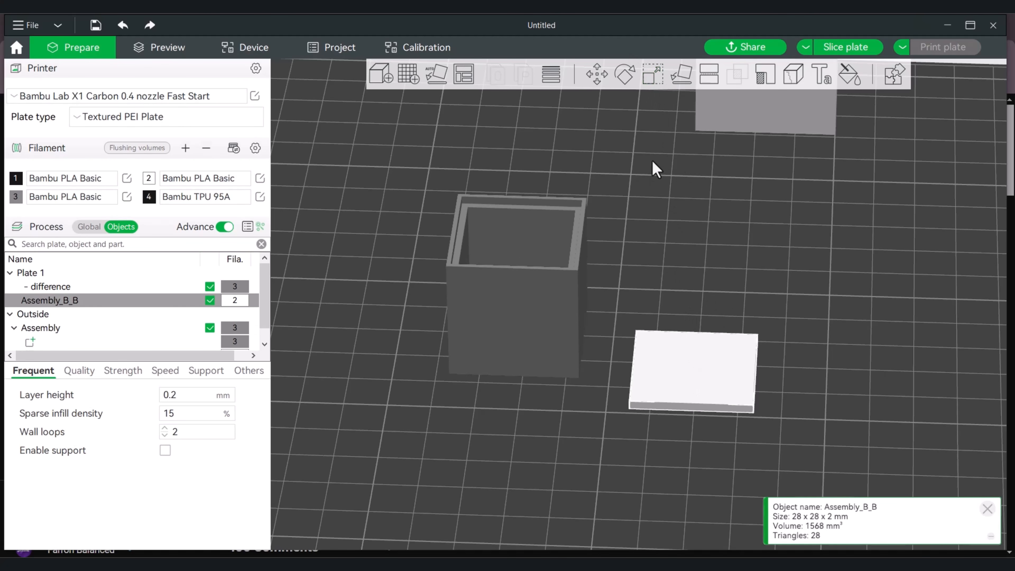
pyautogui.click(655, 78)
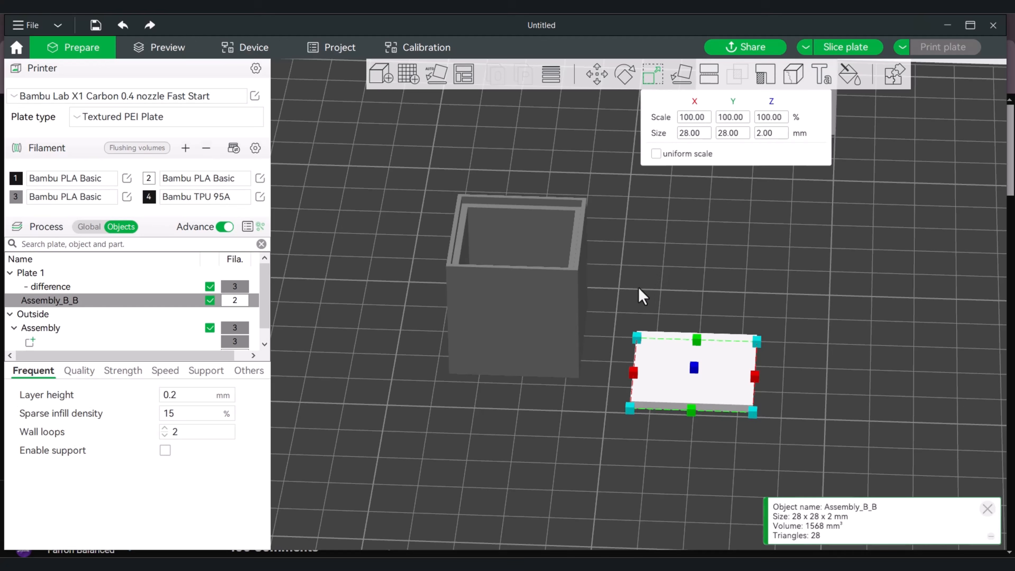
pyautogui.moveTo(640, 304); pyautogui.dragTo(612, 288)
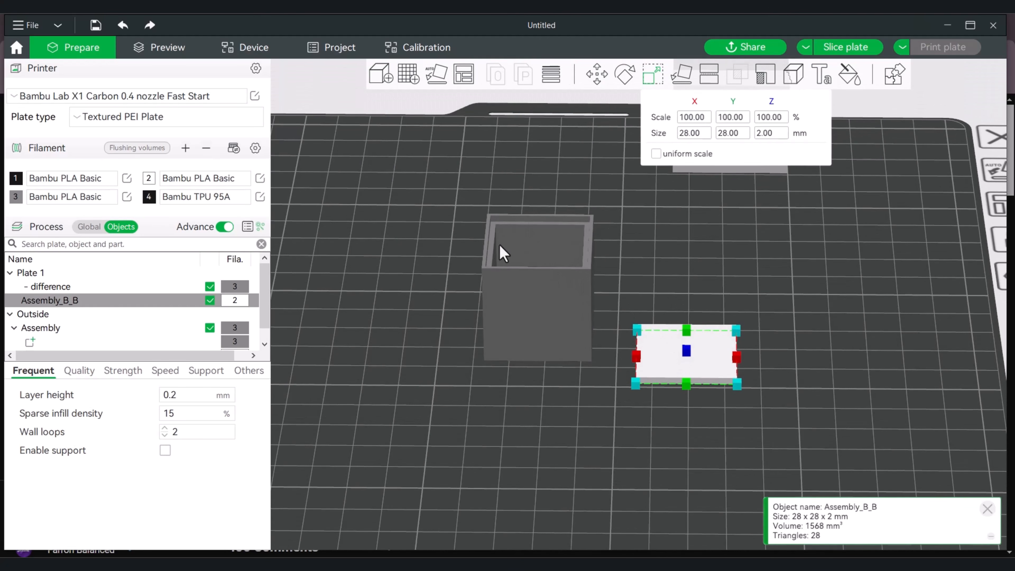
pyautogui.moveTo(692, 276); pyautogui.dragTo(736, 257)
pyautogui.click(776, 256)
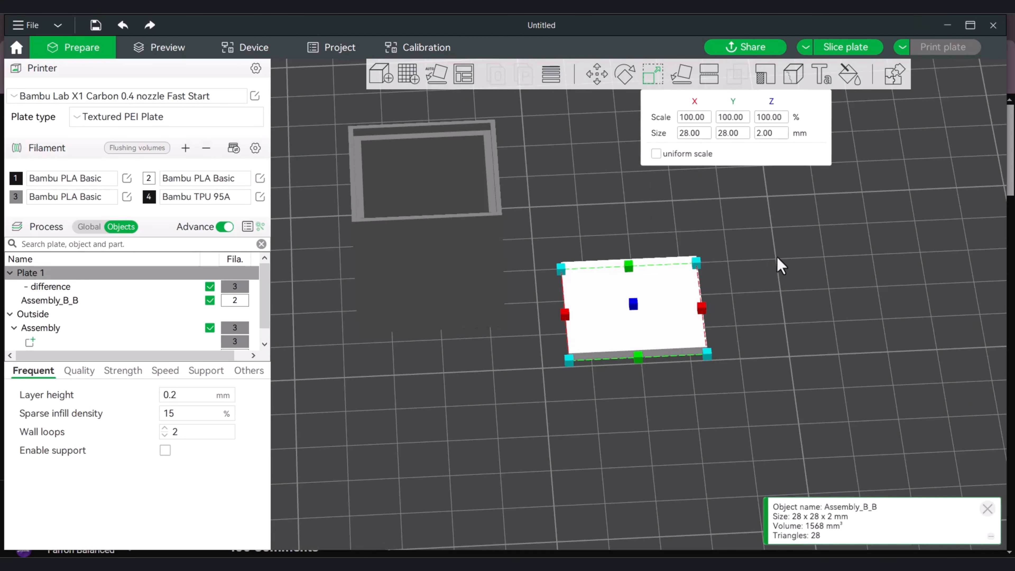
pyautogui.rightClick(664, 318)
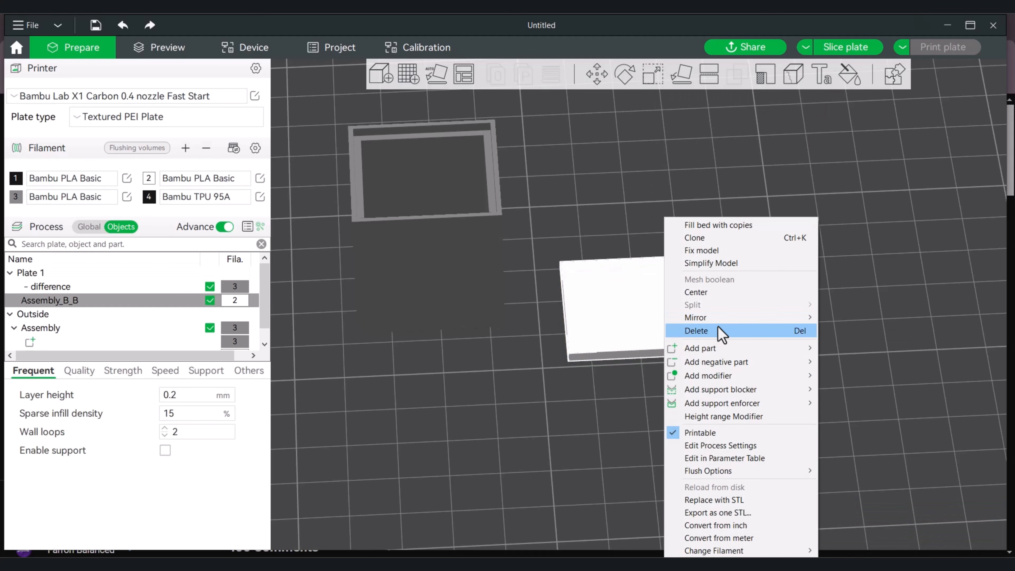
pyautogui.moveTo(722, 350)
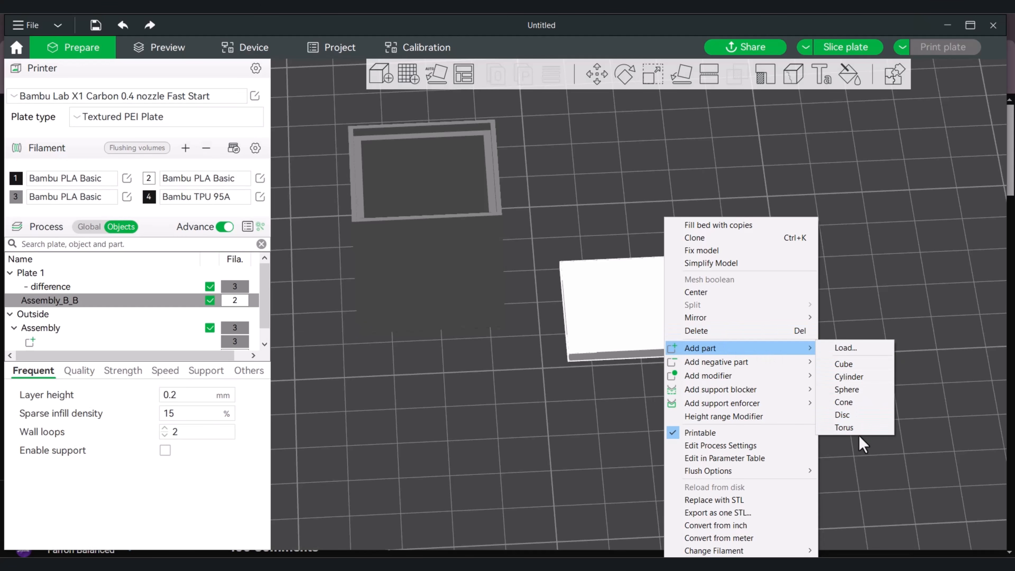
pyautogui.click(918, 288)
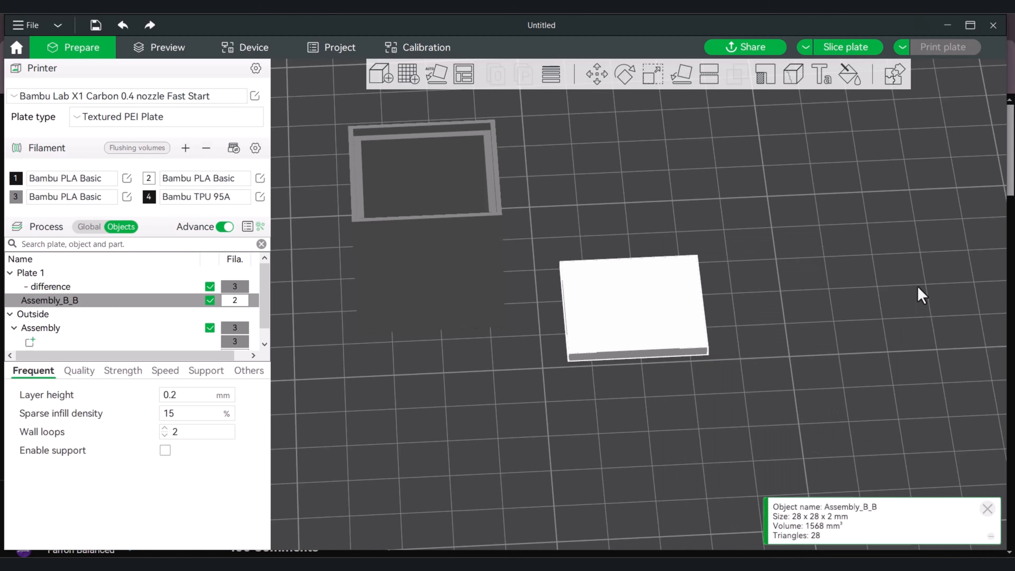
# Add a Torus primitive to the build plate as a separate object
pyautogui.click(790, 305)
pyautogui.rightClick(790, 305)
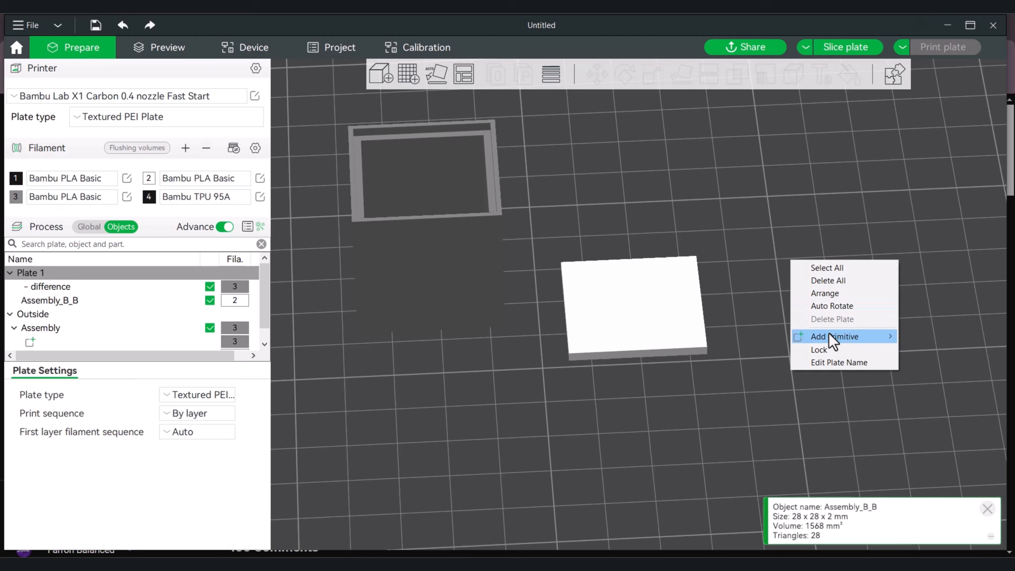
pyautogui.moveTo(834, 334)
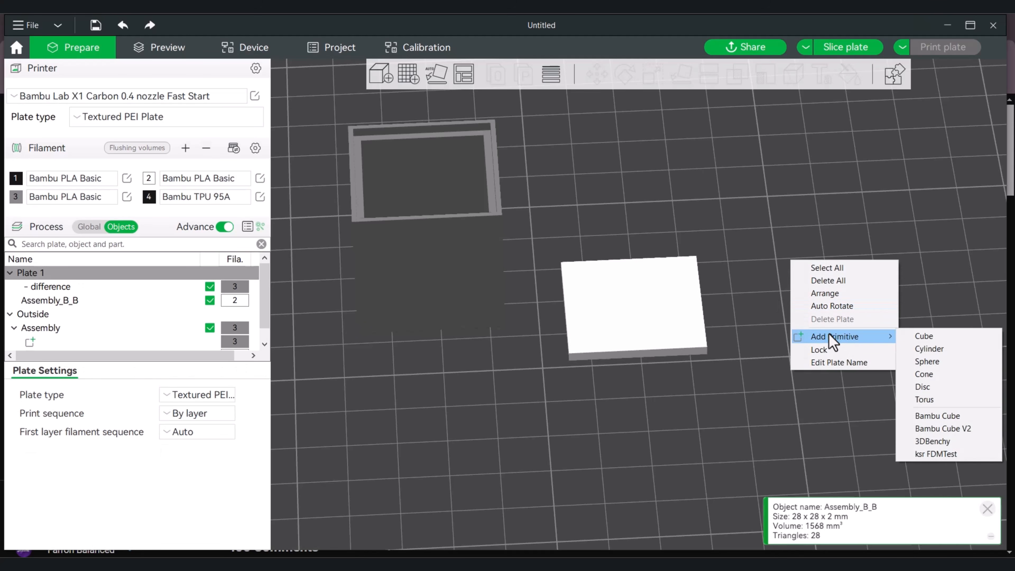
pyautogui.click(947, 401)
pyautogui.moveTo(526, 314); pyautogui.dragTo(763, 307)
pyautogui.scroll(-5, 707, 316)
pyautogui.moveTo(453, 341); pyautogui.dragTo(492, 375, button='right')
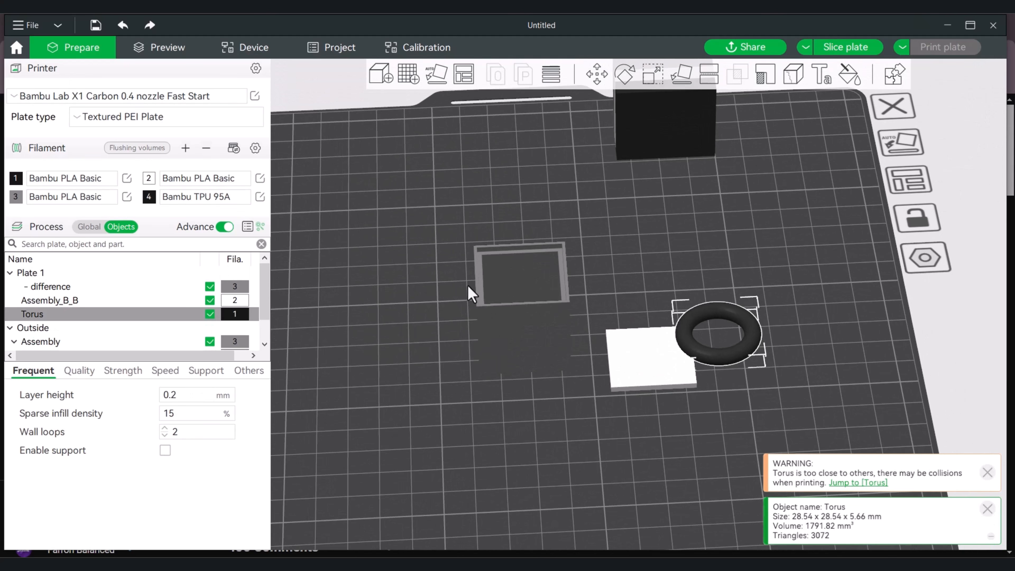
# Move the recessed cube toward the back-left of the plate and center the slab Assembly_B_B on the plate
pyautogui.moveTo(472, 294); pyautogui.dragTo(365, 203)
pyautogui.rightClick(654, 370)
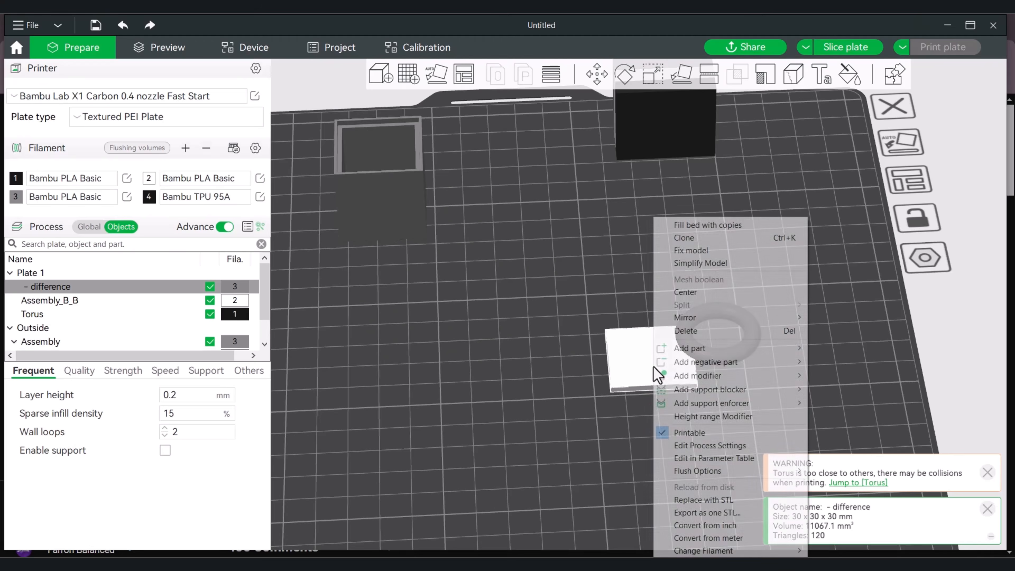
pyautogui.click(703, 292)
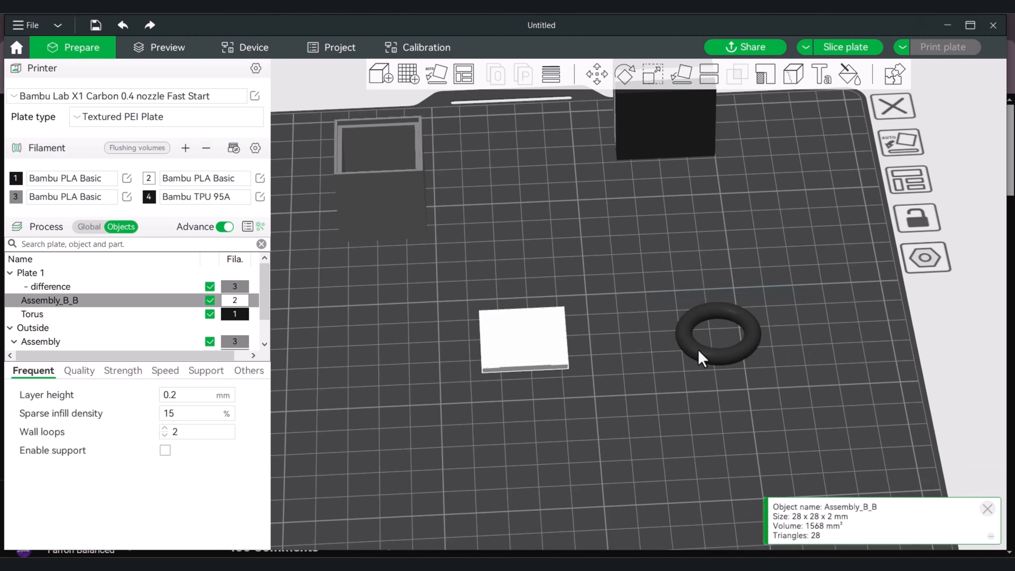
# Assign filament 2 to the torus and center it on the plate over the slab
pyautogui.click(702, 358)
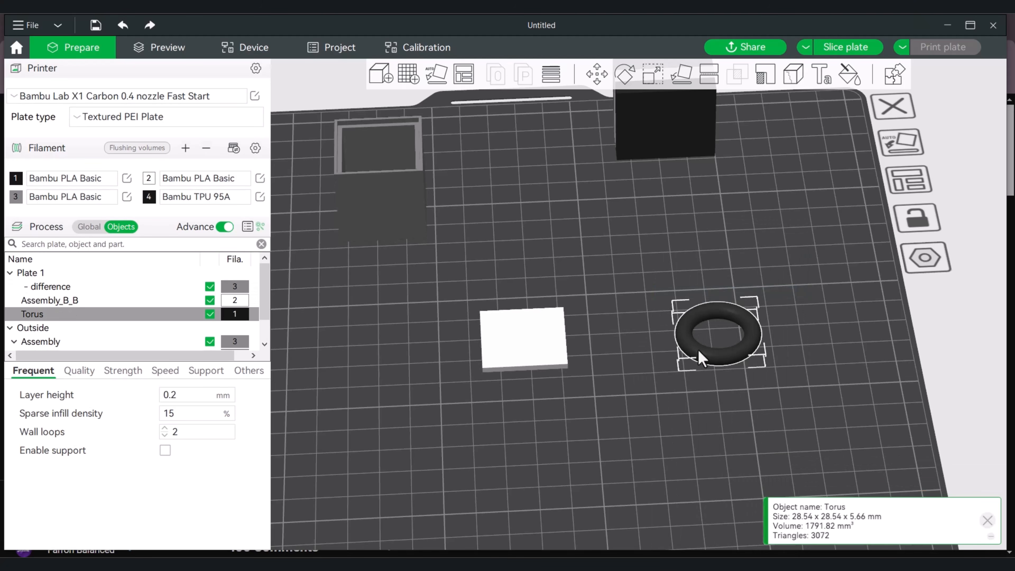
pyautogui.press('2')
pyautogui.rightClick(716, 362)
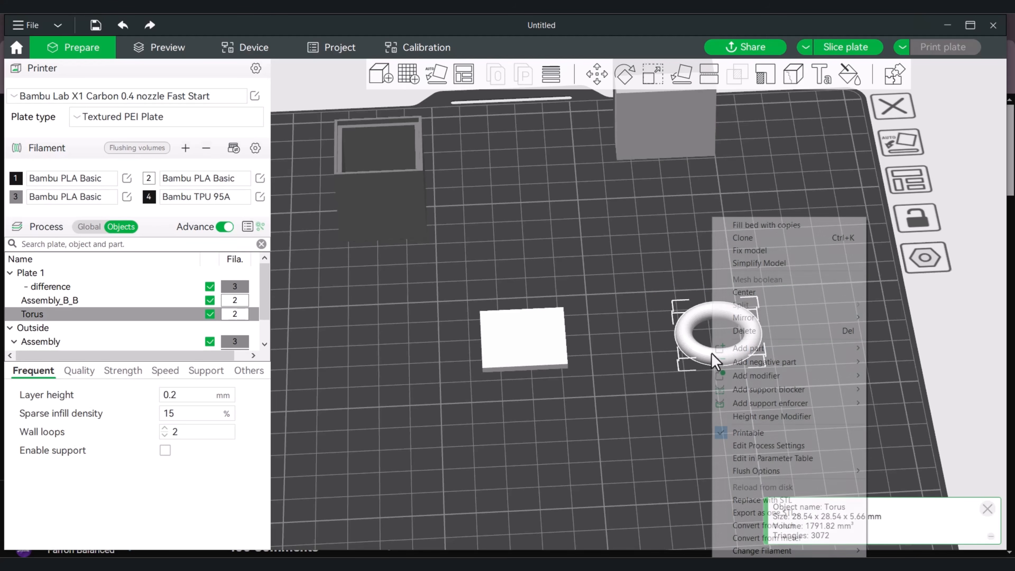
pyautogui.click(764, 294)
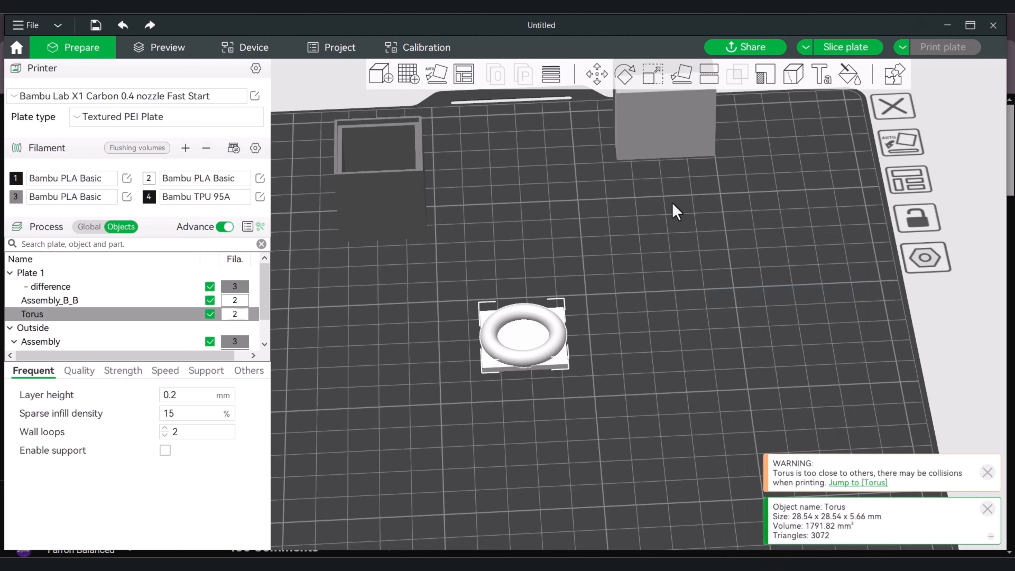
# Rotate the torus 90° about the X axis so it stands upright, and inspect it against the slab from several angles
pyautogui.click(626, 74)
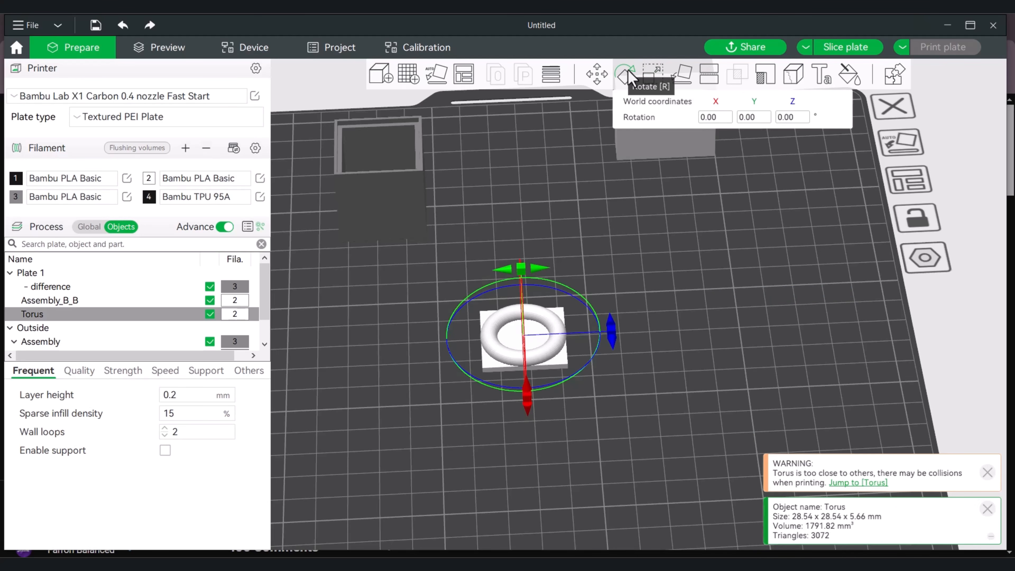
pyautogui.click(712, 116)
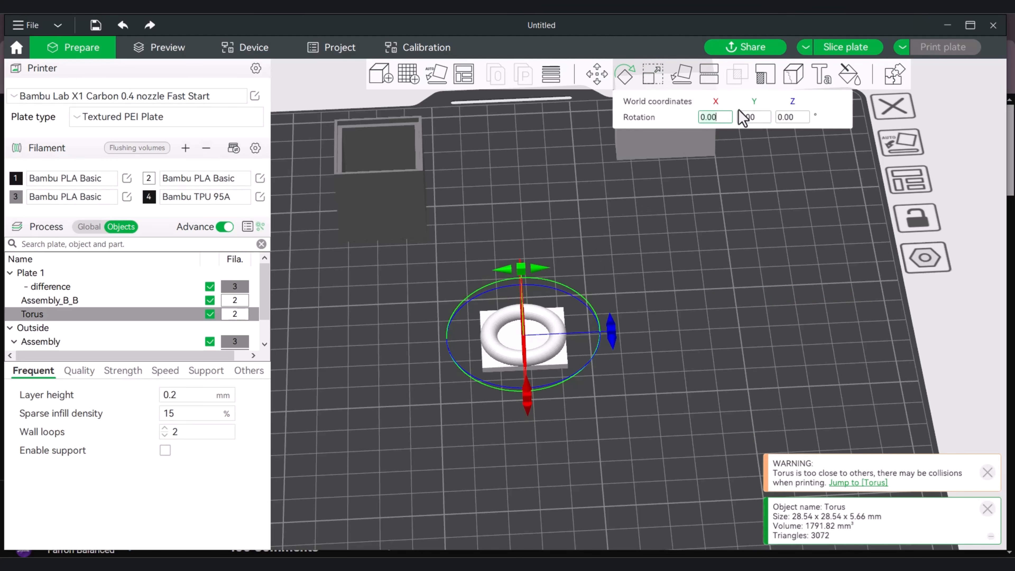
pyautogui.write('90')
pyautogui.press('Return')
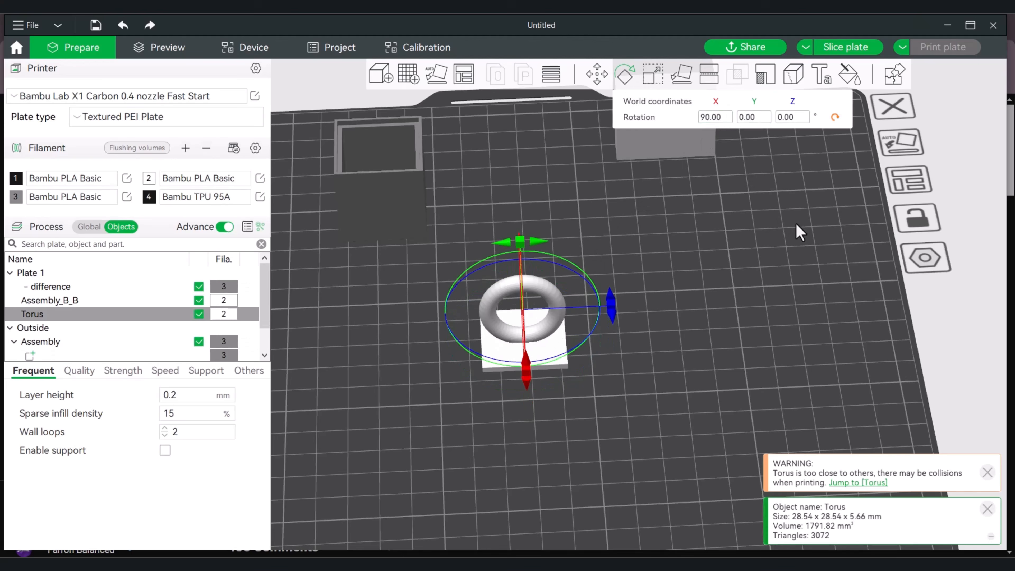
pyautogui.scroll(2, 649, 308)
pyautogui.scroll(5, 649, 308)
pyautogui.moveTo(664, 322); pyautogui.dragTo(731, 308, button='right')
pyautogui.moveTo(735, 316); pyautogui.dragTo(783, 335)
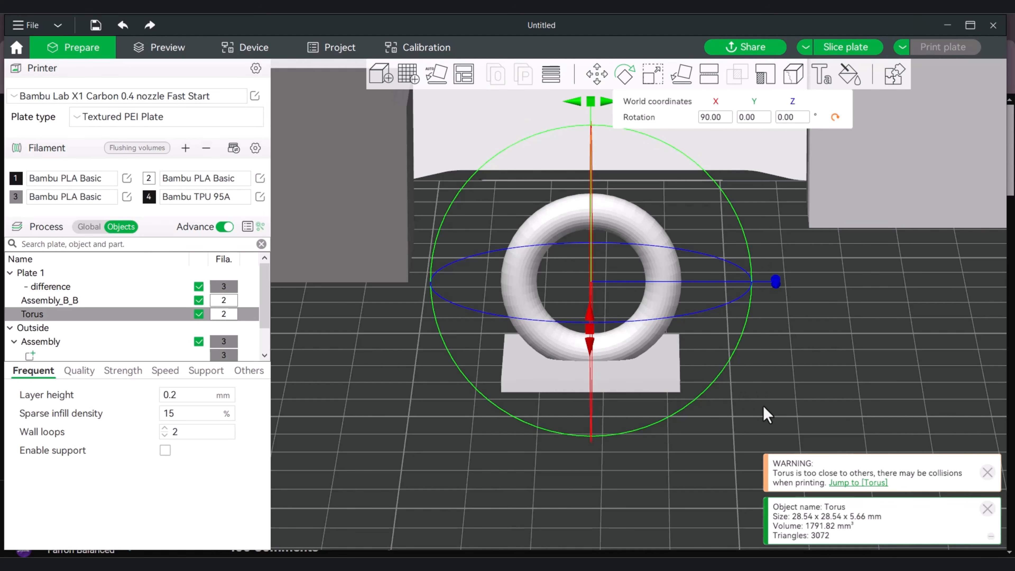
pyautogui.moveTo(735, 435); pyautogui.dragTo(754, 383)
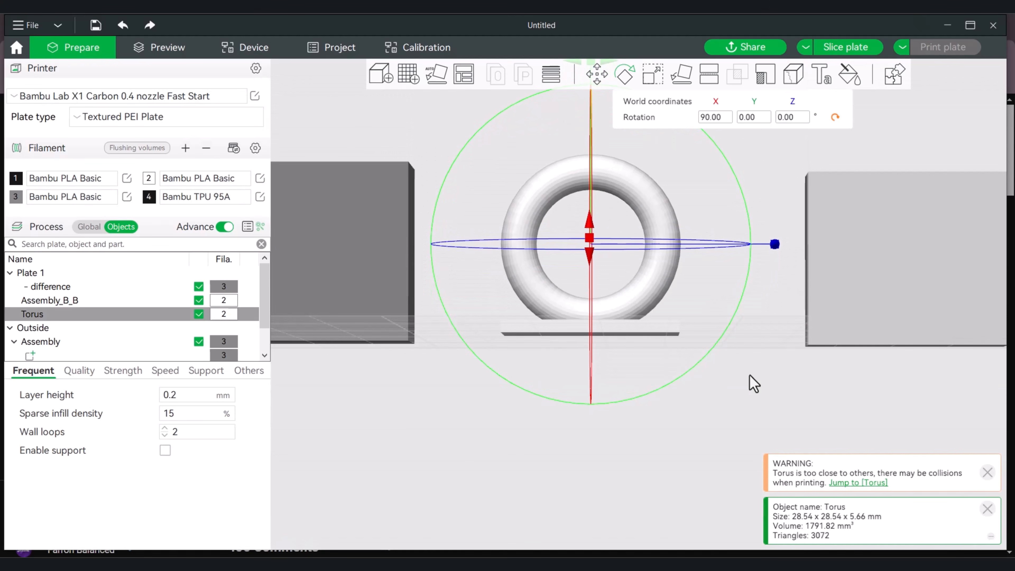
pyautogui.moveTo(732, 284); pyautogui.dragTo(711, 309)
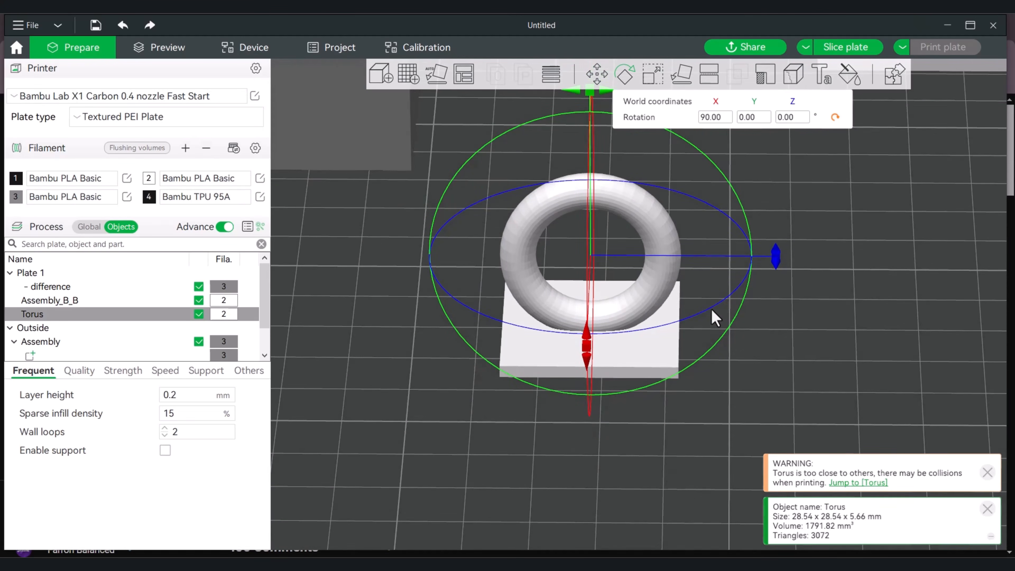
# Scale the torus down proportionally to about 61 %, roughly 17.4 × 3.4 × 17.4 mm
pyautogui.click(653, 75)
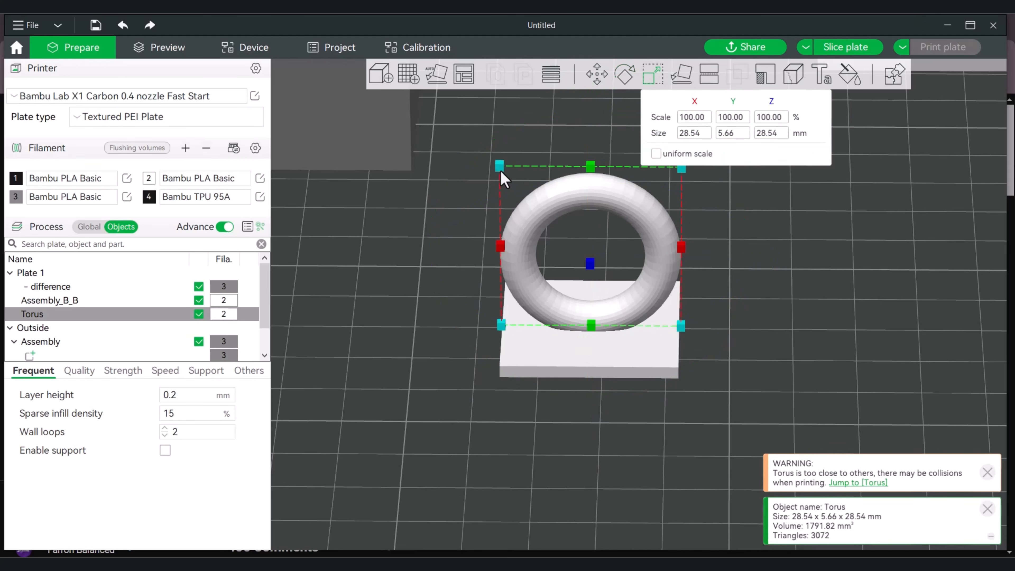
pyautogui.moveTo(501, 167); pyautogui.dragTo(545, 210)
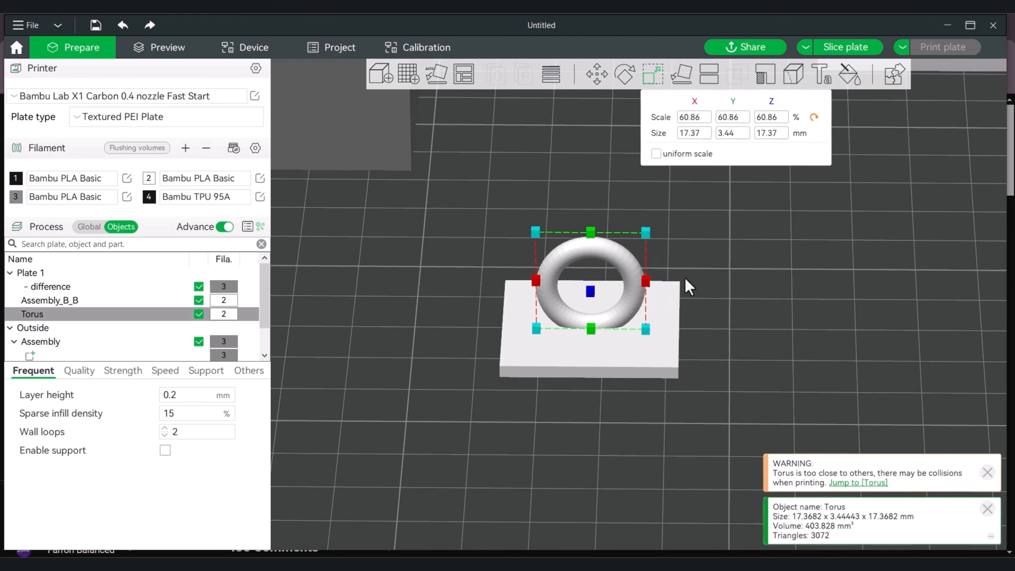
pyautogui.click(726, 407)
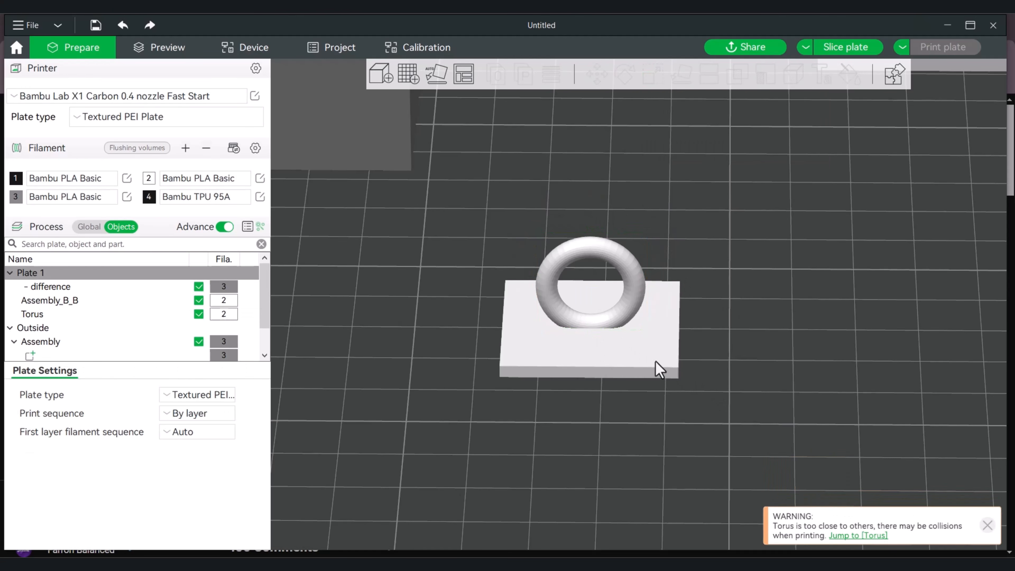
# Assemble the slab Assembly_B_B and the torus into one object
pyautogui.keyDown('shift'); pyautogui.moveTo(748, 424); pyautogui.dragTo(753, 351); pyautogui.keyUp('shift')
pyautogui.click(754, 352)
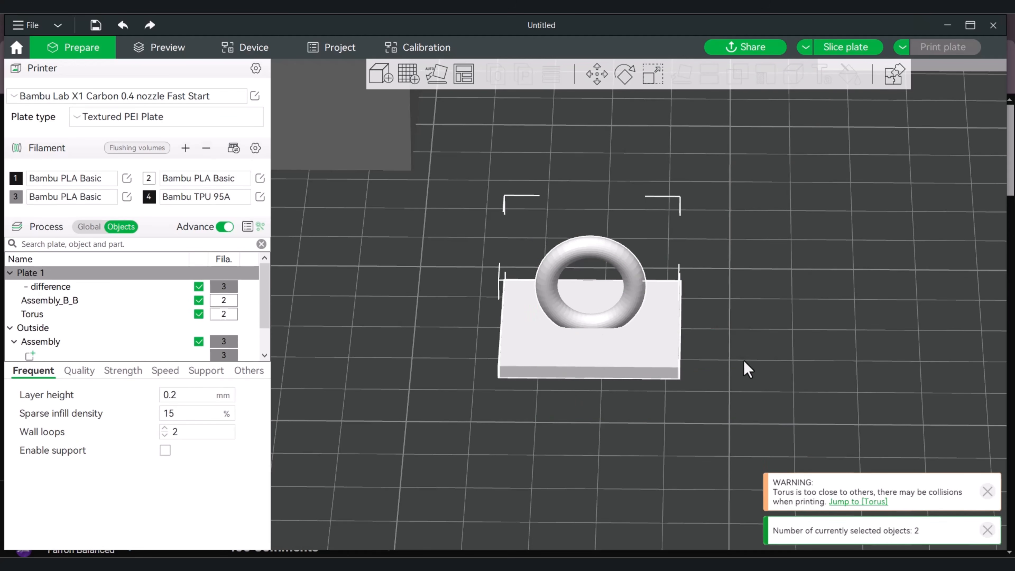
pyautogui.click(627, 360)
pyautogui.keyDown('shift'); pyautogui.click(607, 259); pyautogui.keyUp('shift')
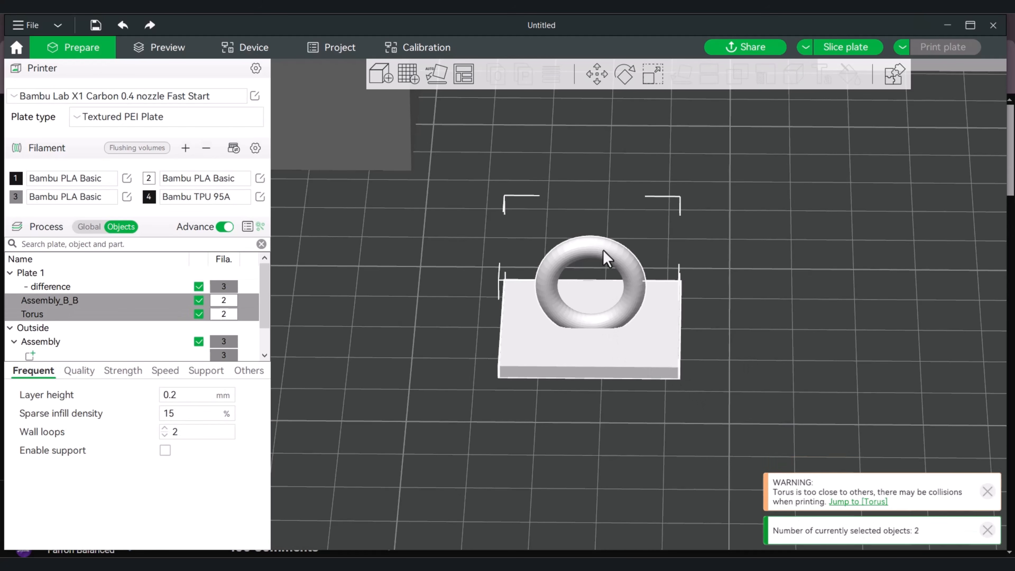
pyautogui.rightClick(607, 259)
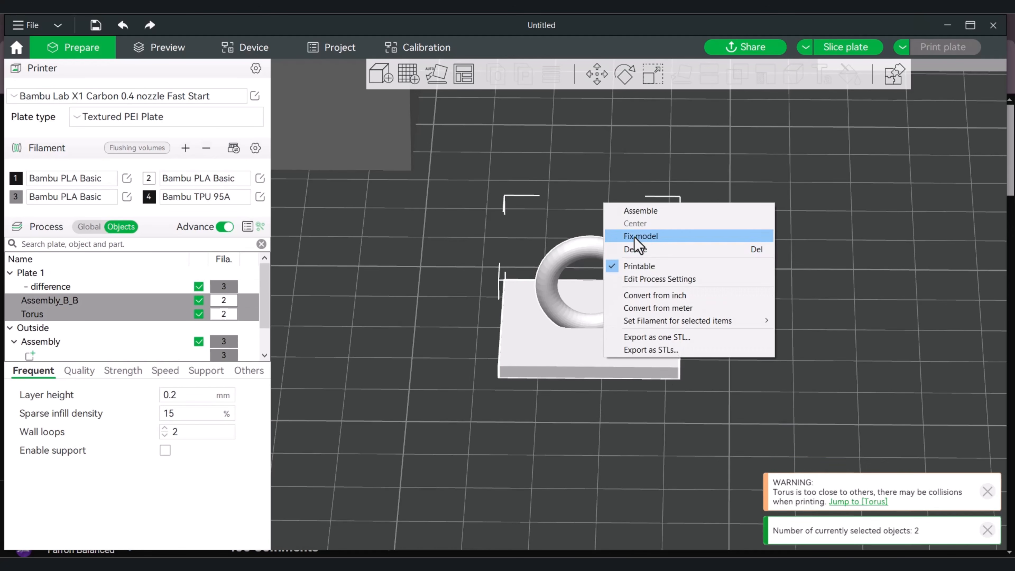
pyautogui.click(651, 210)
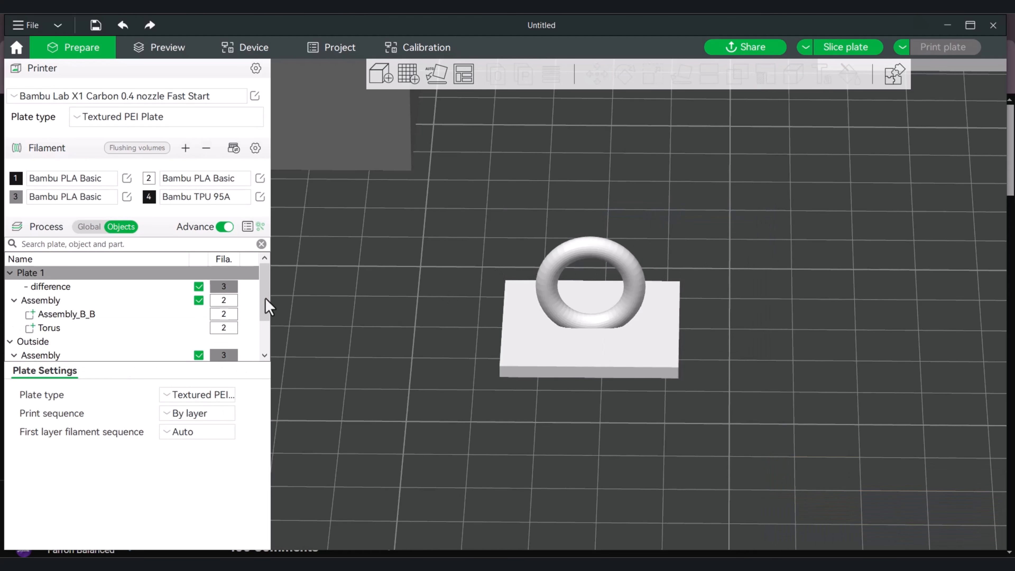
# Lower the torus part of the lid assembly along the Z axis so it sinks into the slab
pyautogui.click(47, 330)
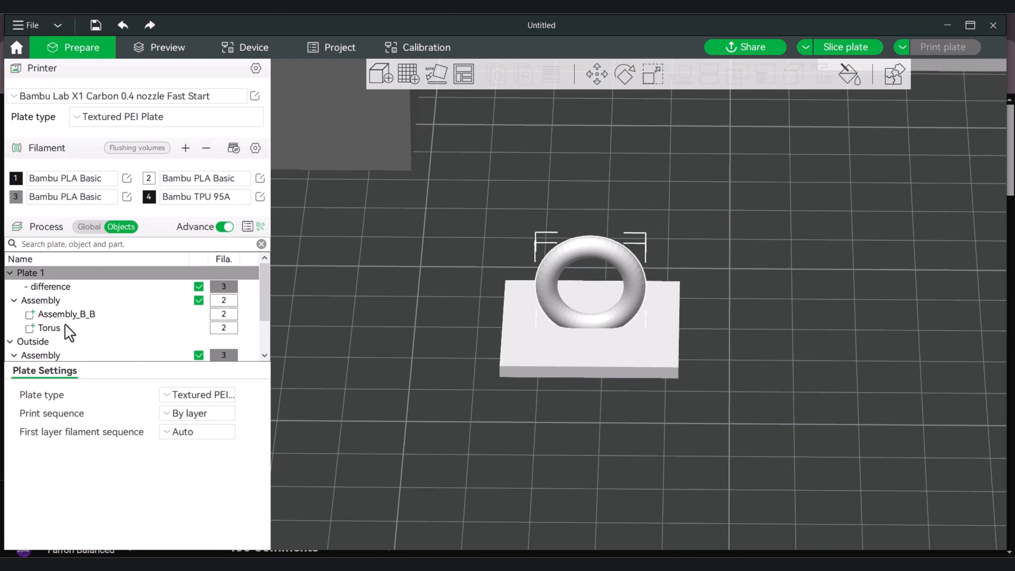
pyautogui.click(595, 78)
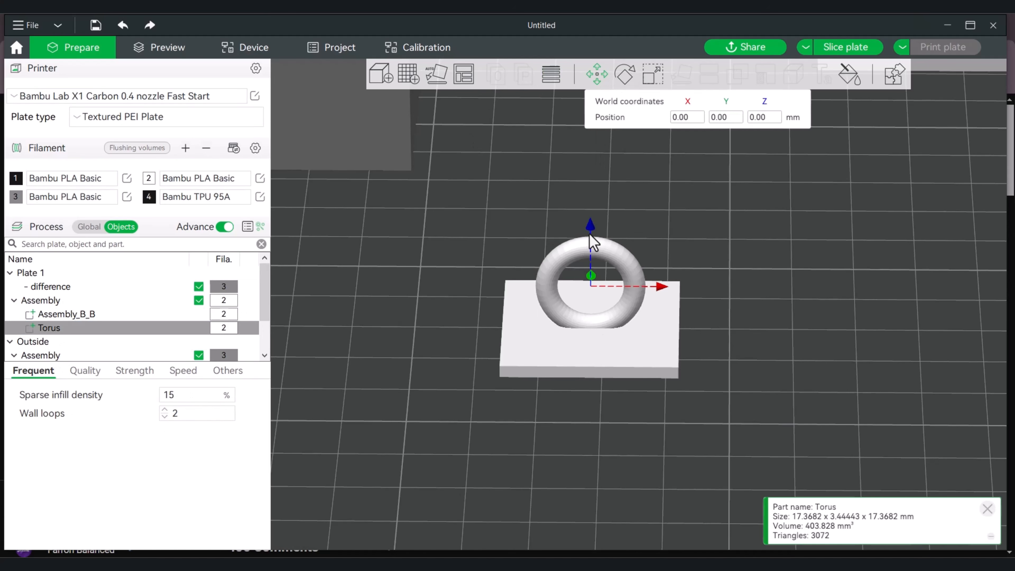
pyautogui.moveTo(586, 230); pyautogui.dragTo(588, 281)
pyautogui.moveTo(733, 224); pyautogui.dragTo(705, 359)
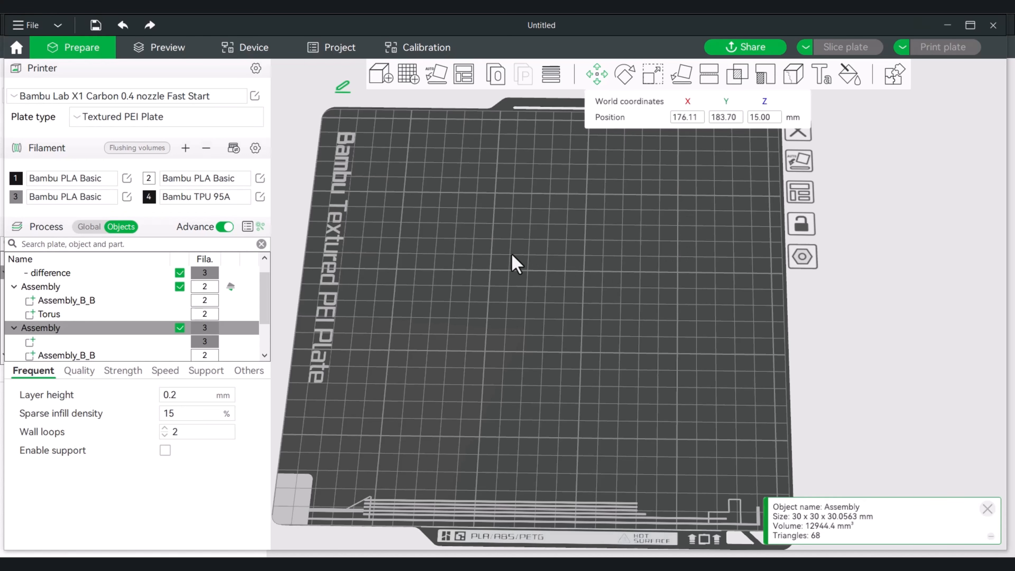
# Add a cylinder primitive to the empty Plate 2
pyautogui.rightClick(530, 291)
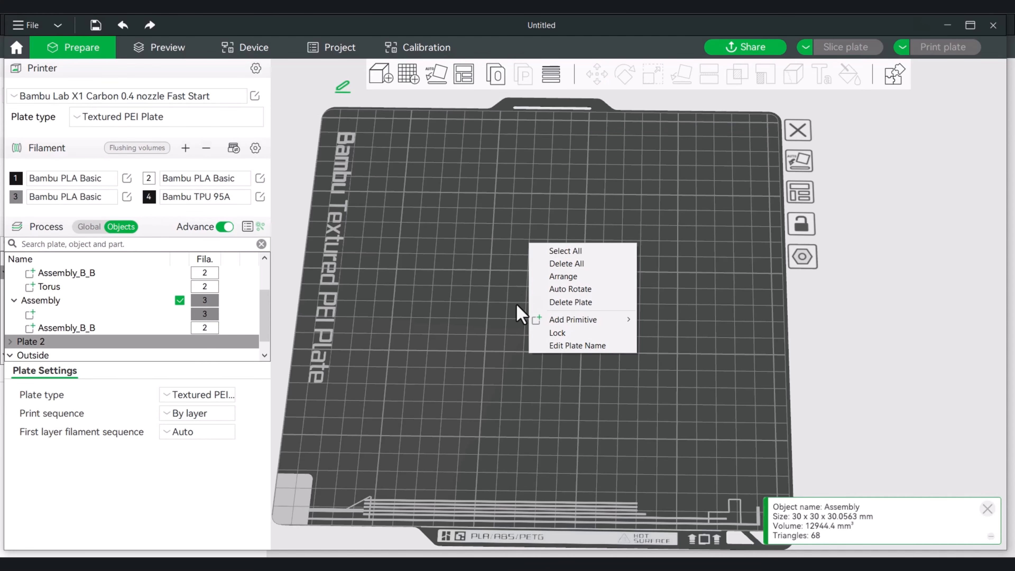
pyautogui.moveTo(583, 323)
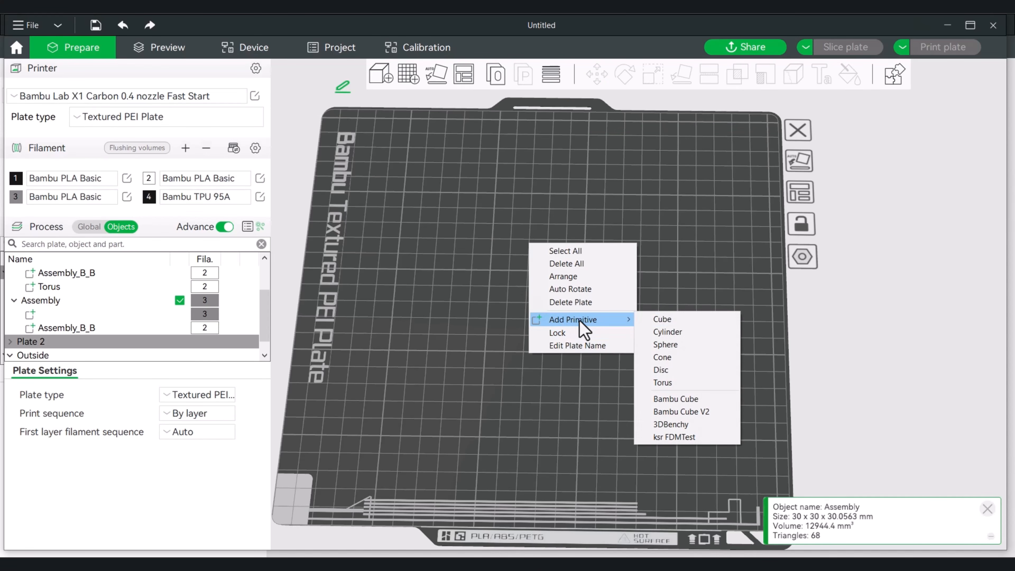
pyautogui.click(671, 332)
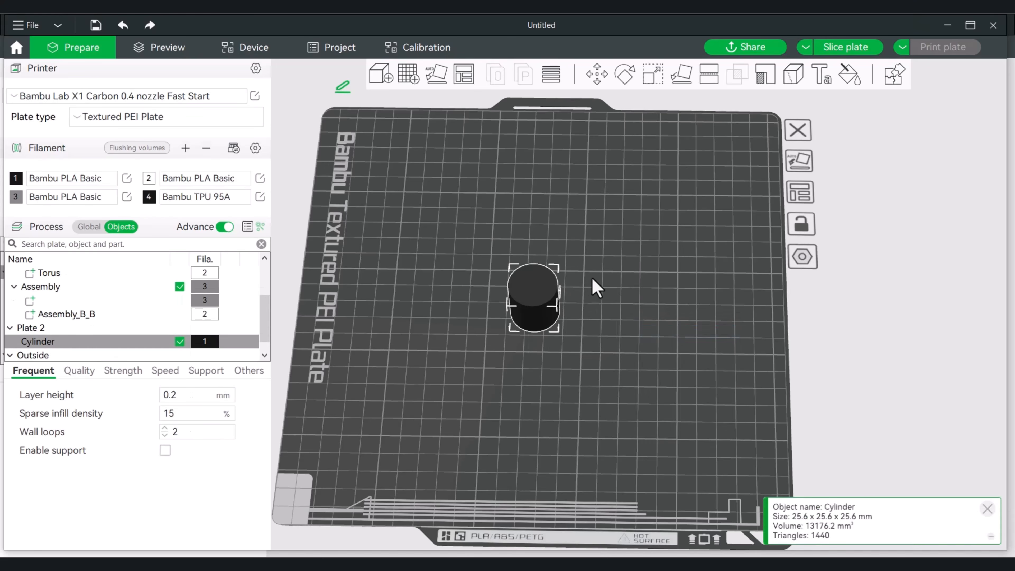
# Resize the cylinder to 30 × 30 × 30 mm in X, Y and Z
pyautogui.scroll(5, 598, 293)
pyautogui.moveTo(592, 321); pyautogui.dragTo(684, 349, button='right')
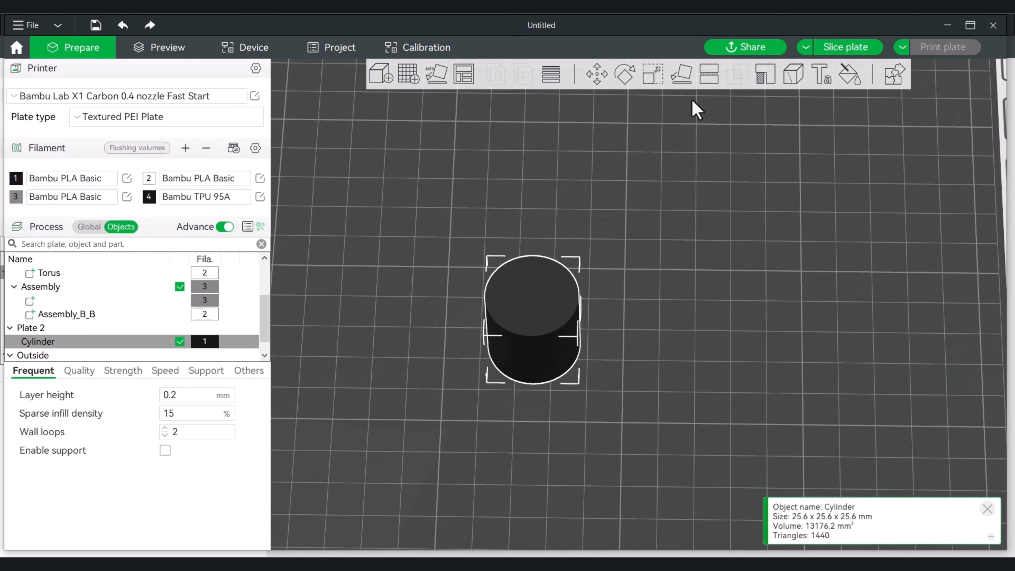
pyautogui.click(653, 76)
pyautogui.click(698, 133)
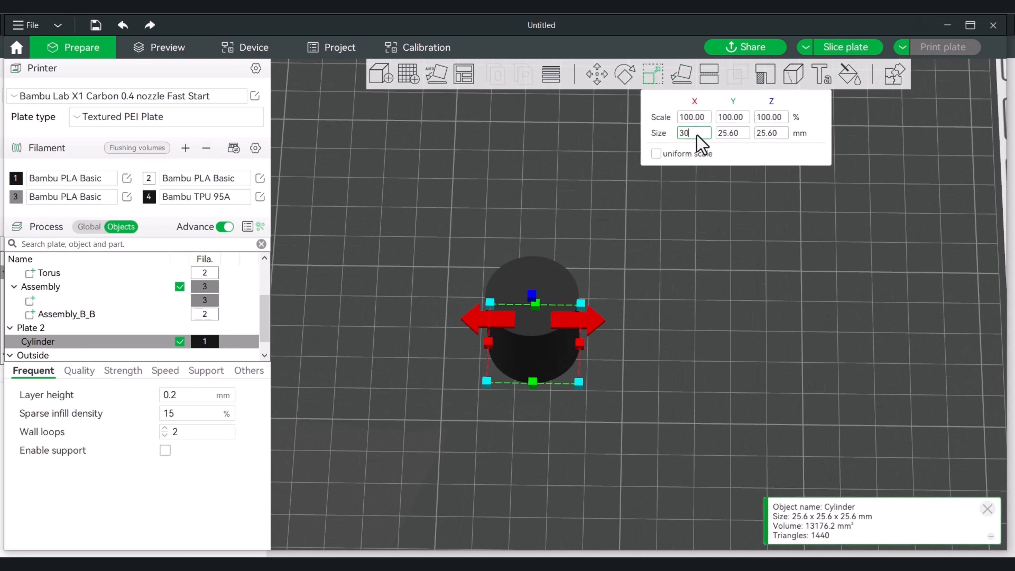
pyautogui.write('30')
pyautogui.press('Return')
pyautogui.click(728, 136)
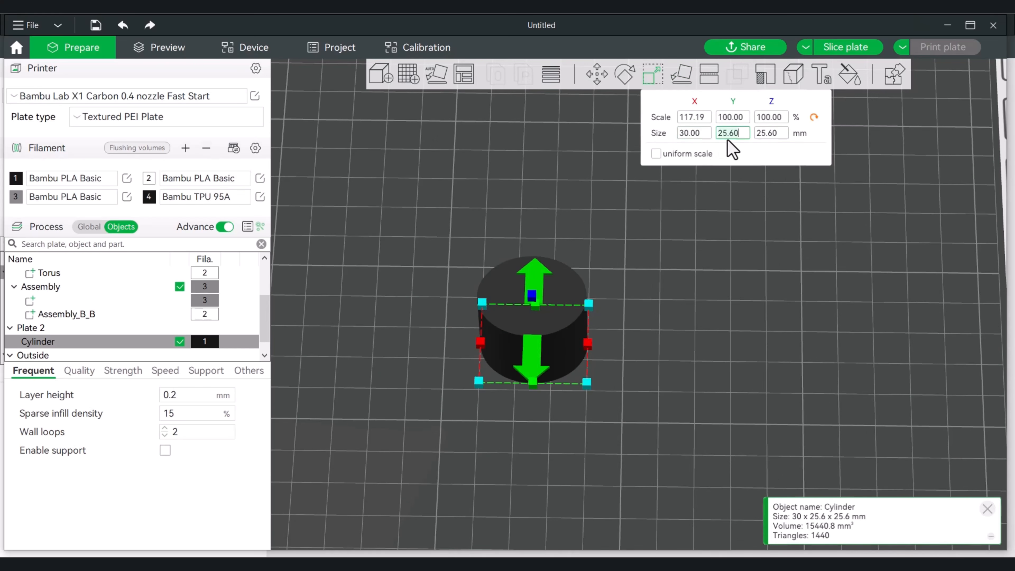
pyautogui.write('30')
pyautogui.press('Return')
pyautogui.click(771, 134)
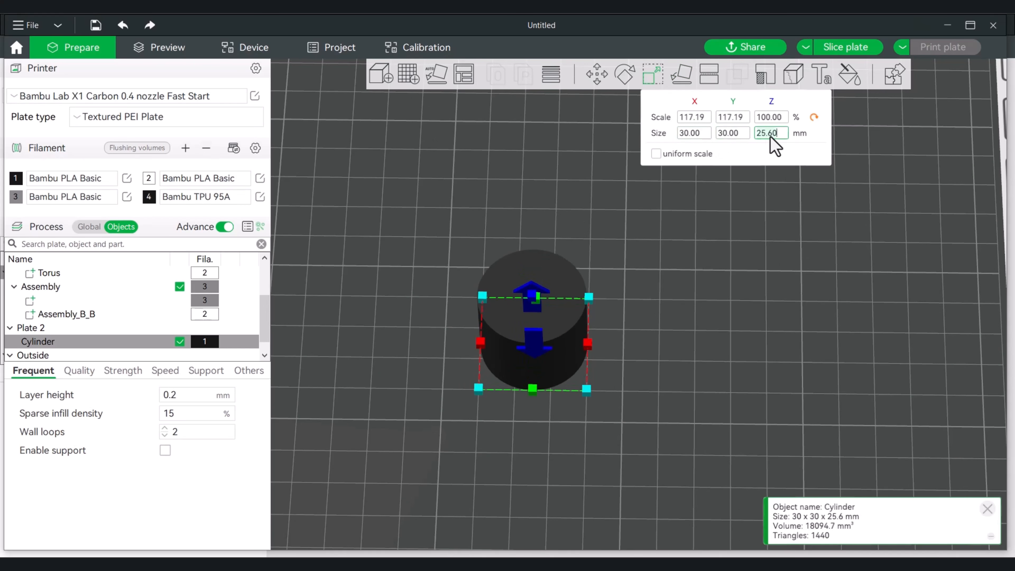
pyautogui.write('30')
pyautogui.press('Return')
# Clone the 30 mm cylinder once
pyautogui.scroll(-2, 702, 256)
pyautogui.moveTo(701, 259); pyautogui.dragTo(697, 300)
pyautogui.scroll(4, 643, 308)
pyautogui.moveTo(642, 308); pyautogui.dragTo(737, 283, button='right')
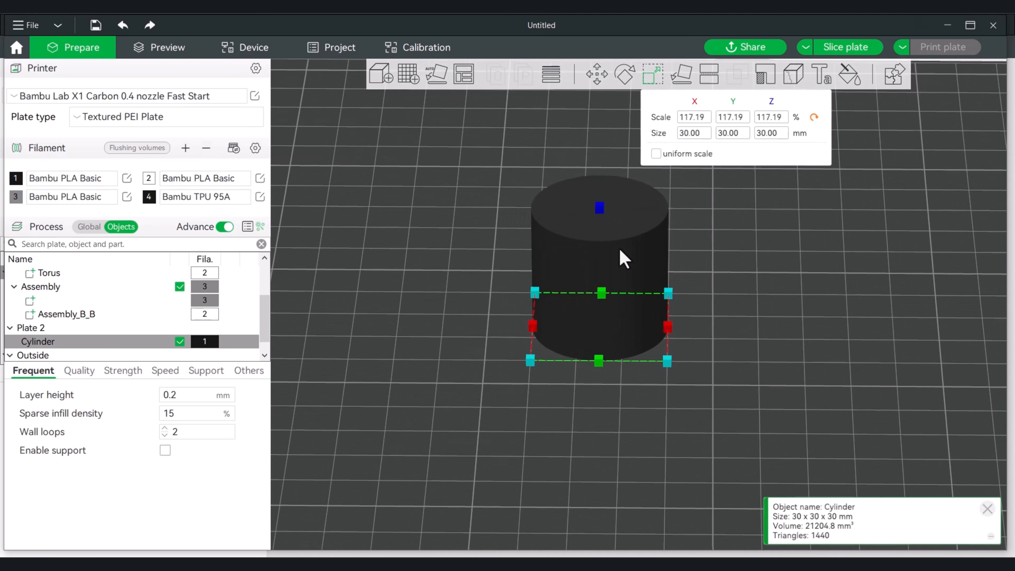
pyautogui.rightClick(619, 249)
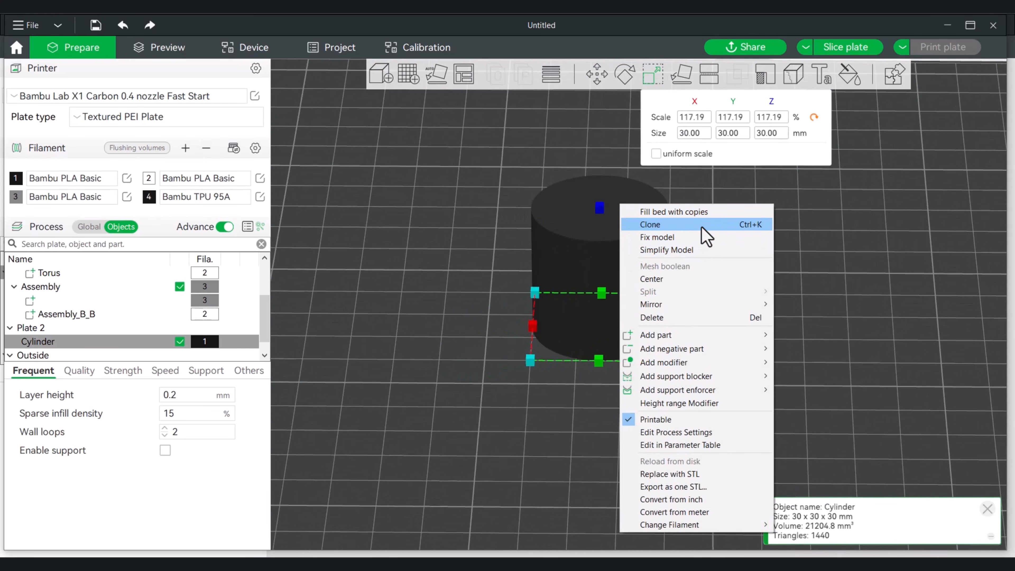
pyautogui.click(705, 236)
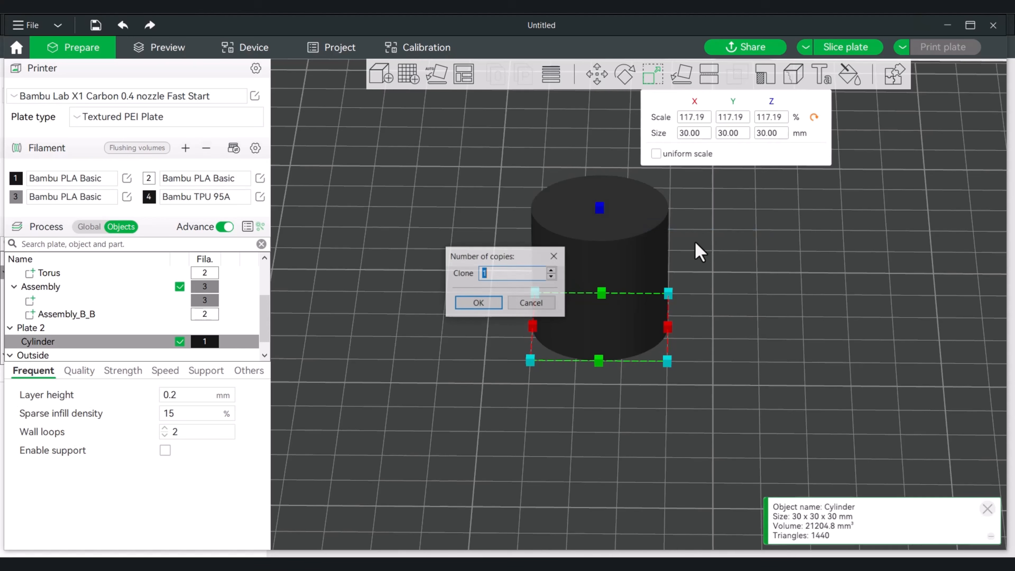
pyautogui.click(480, 303)
# Set the cloned cylinder's Z size to 5 mm, making it a flat disc
pyautogui.moveTo(694, 280); pyautogui.dragTo(780, 305)
pyautogui.scroll(1, 834, 312)
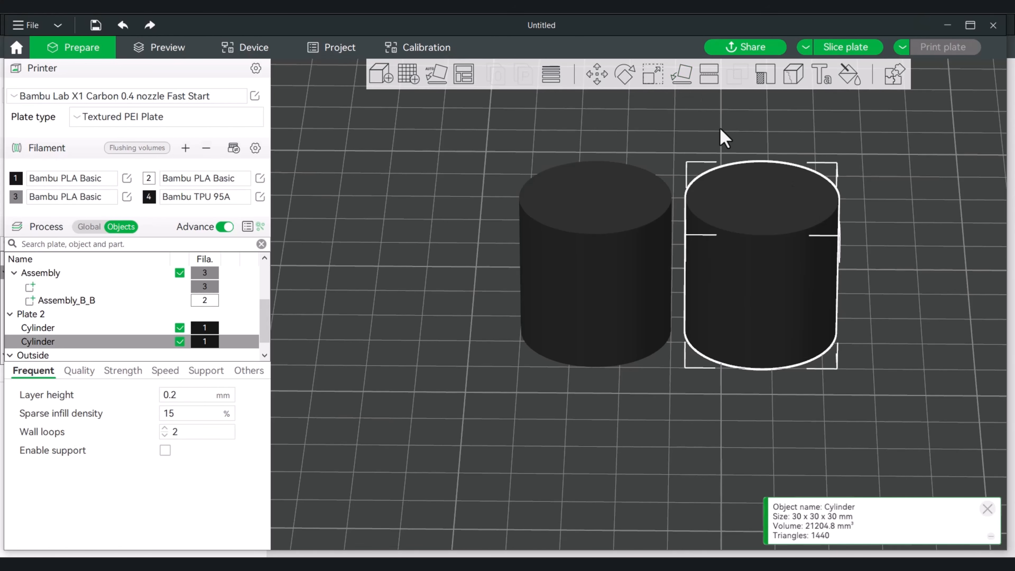
pyautogui.click(653, 75)
pyautogui.click(772, 134)
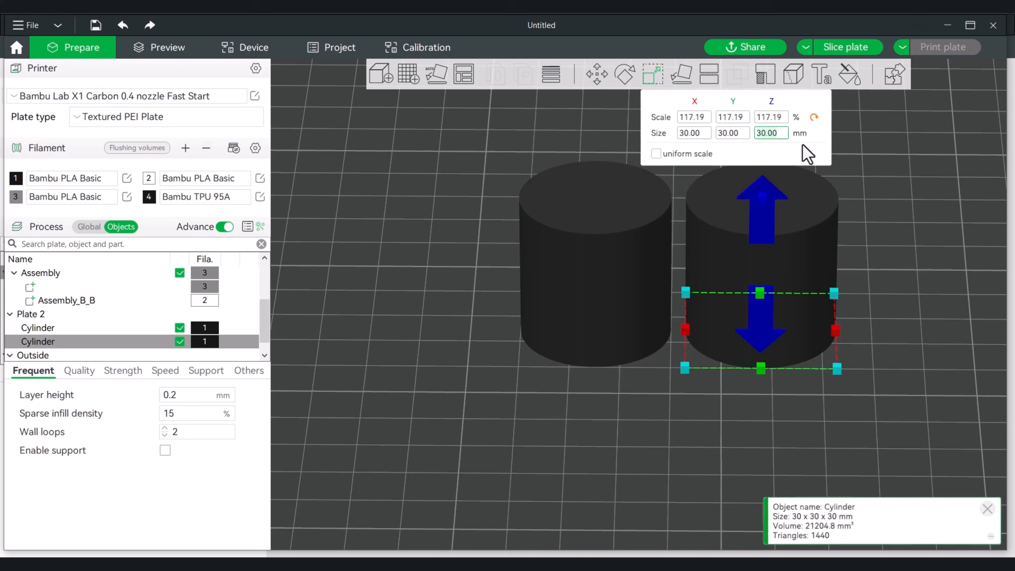
pyautogui.write('5')
pyautogui.press('Return')
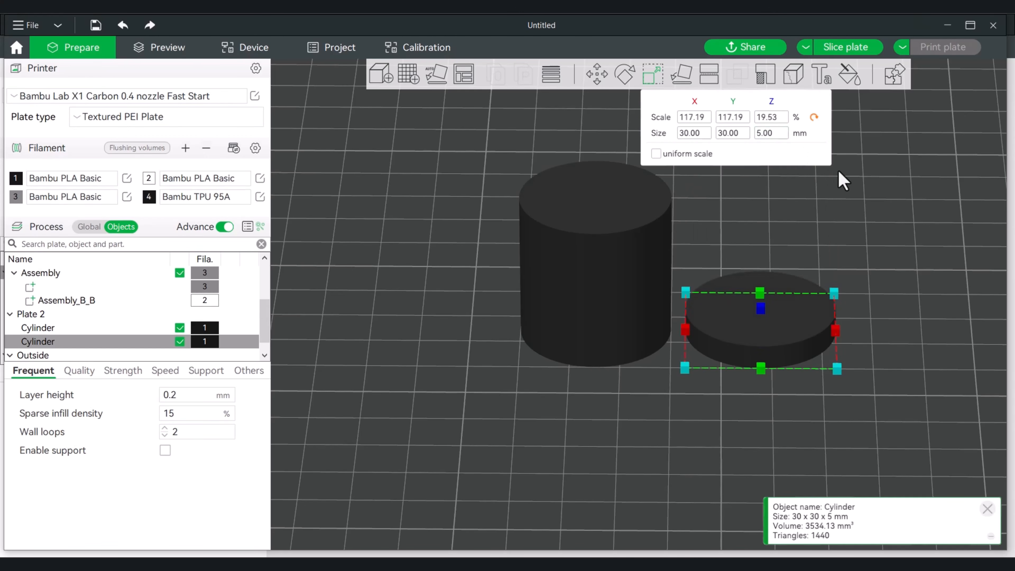
# Assign filament 2 to the flat disc
pyautogui.moveTo(835, 209); pyautogui.dragTo(871, 234)
pyautogui.press('2')
pyautogui.scroll(2, 871, 237)
pyautogui.moveTo(892, 228); pyautogui.dragTo(842, 231, button='right')
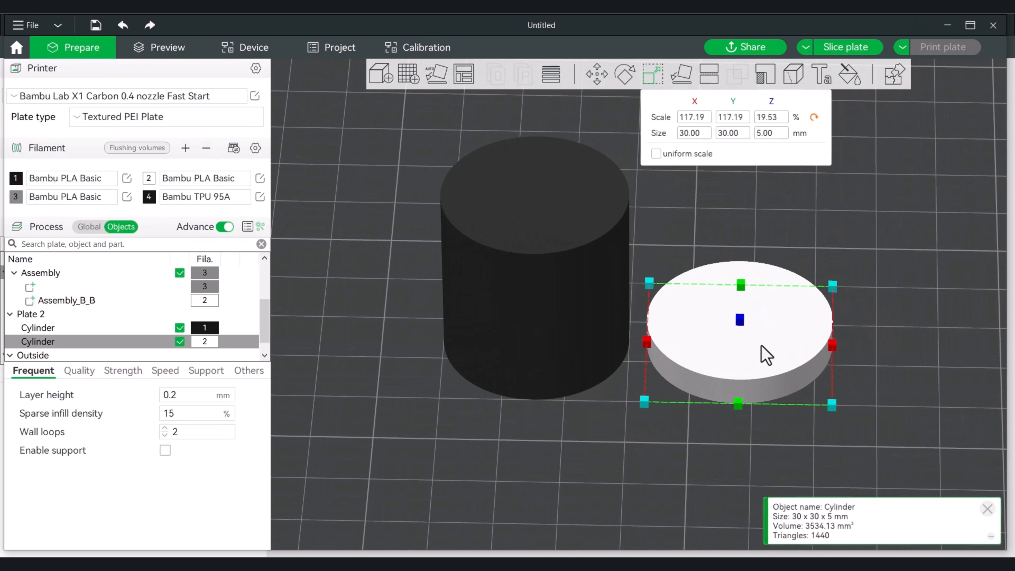
# Center both the tall cylinder and the flat disc on the plate so they share one axis
pyautogui.rightClick(551, 311)
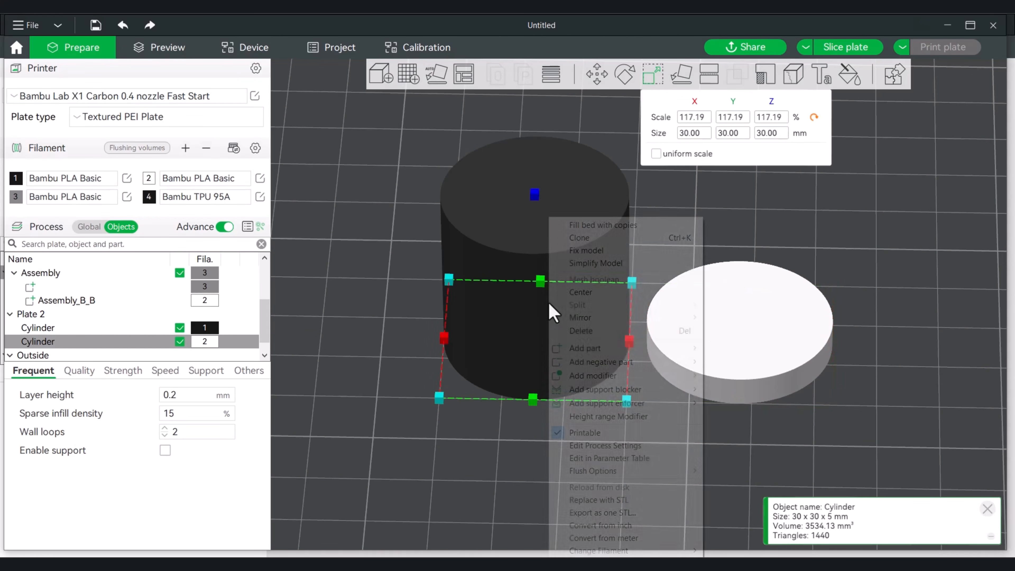
pyautogui.click(605, 294)
pyautogui.rightClick(730, 329)
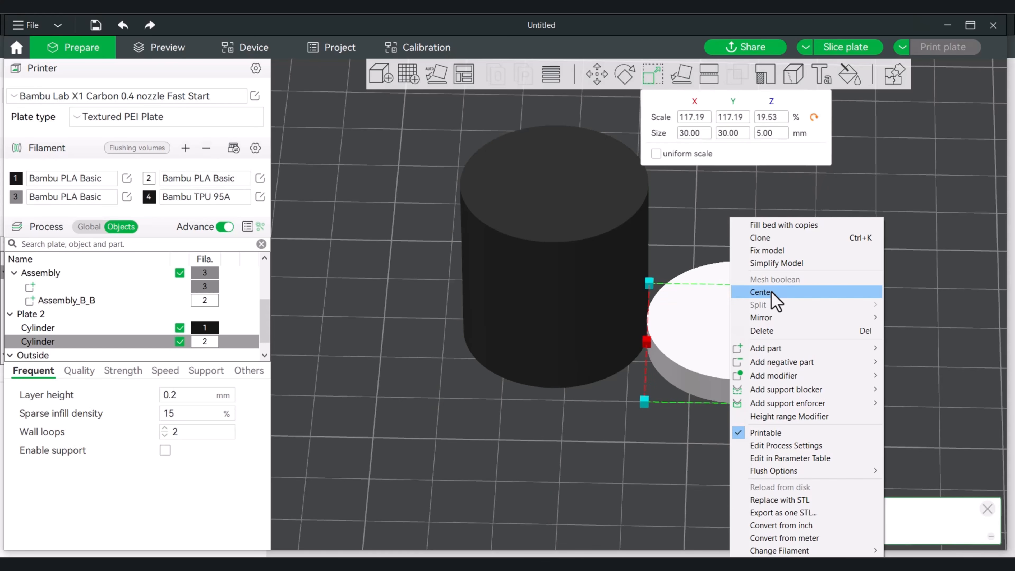
pyautogui.click(772, 293)
# Set the disc's X and Y sizes to 25 mm each
pyautogui.press('1')
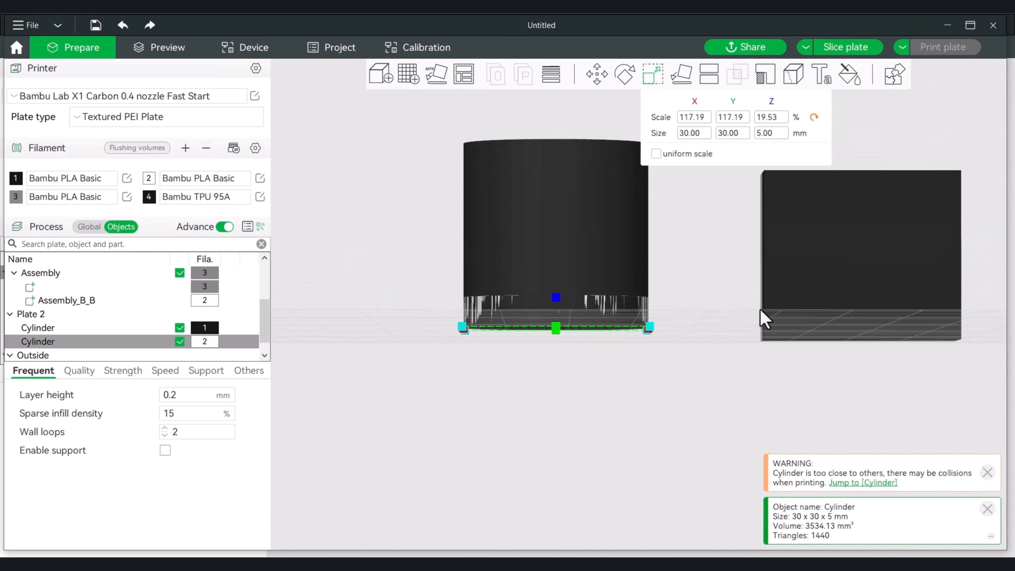
pyautogui.moveTo(760, 309); pyautogui.dragTo(761, 295)
pyautogui.click(689, 136)
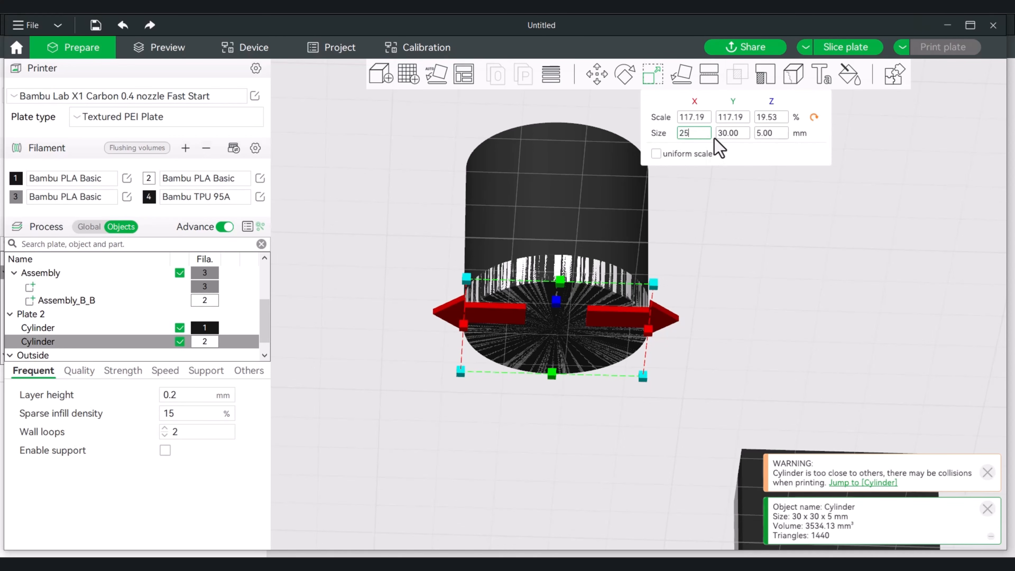
pyautogui.write('25')
pyautogui.press('Return')
pyautogui.click(724, 136)
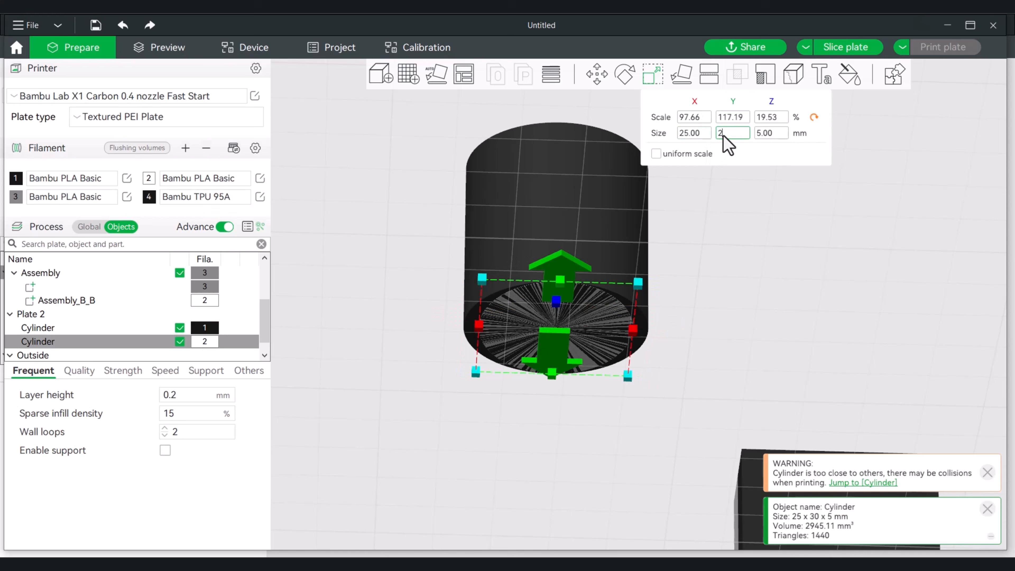
pyautogui.write('25')
pyautogui.press('Return')
# Check the disc's fit inside the tall cylinder from below and the side, and clone the disc once
pyautogui.moveTo(733, 208); pyautogui.dragTo(734, 230)
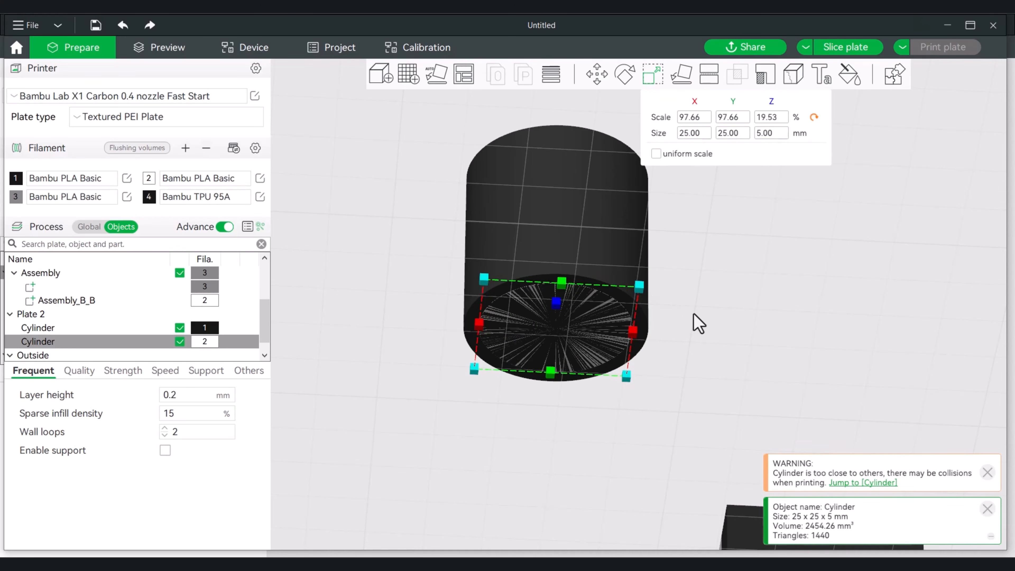
pyautogui.moveTo(739, 320); pyautogui.dragTo(738, 340)
pyautogui.moveTo(674, 341); pyautogui.dragTo(728, 324)
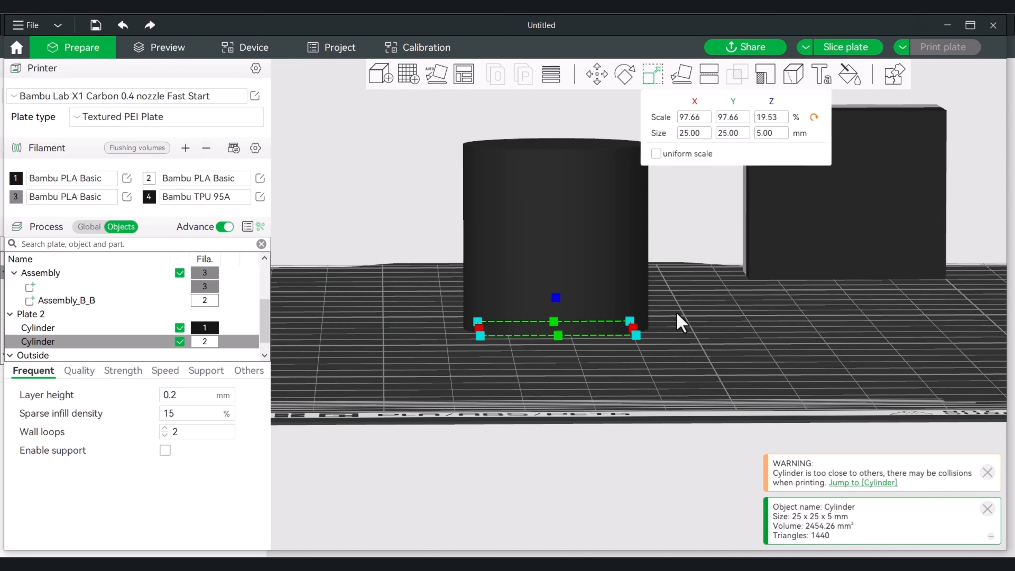
pyautogui.moveTo(675, 330); pyautogui.dragTo(704, 320)
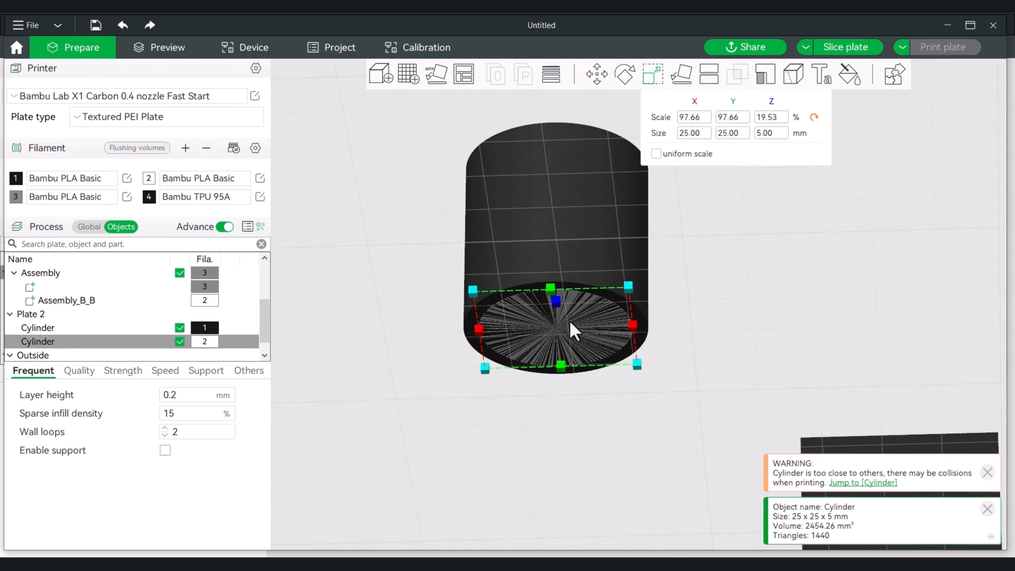
pyautogui.click(766, 134)
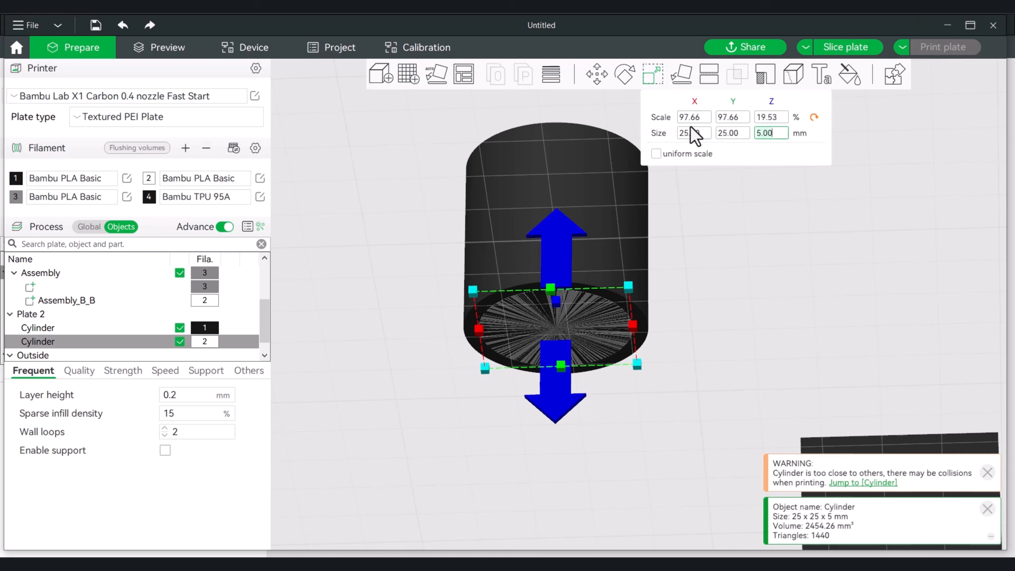
pyautogui.moveTo(328, 177); pyautogui.dragTo(330, 197)
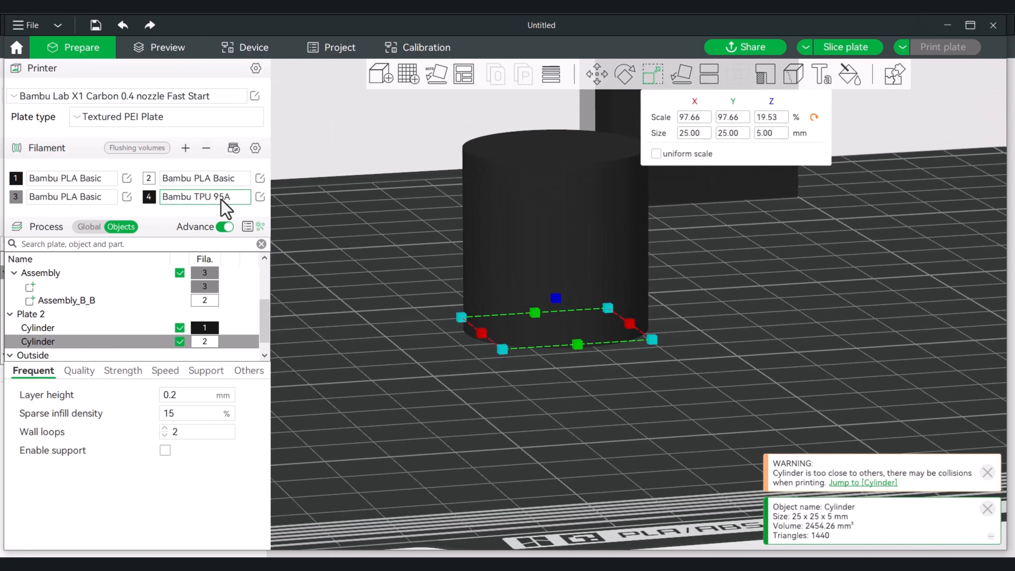
pyautogui.rightClick(43, 343)
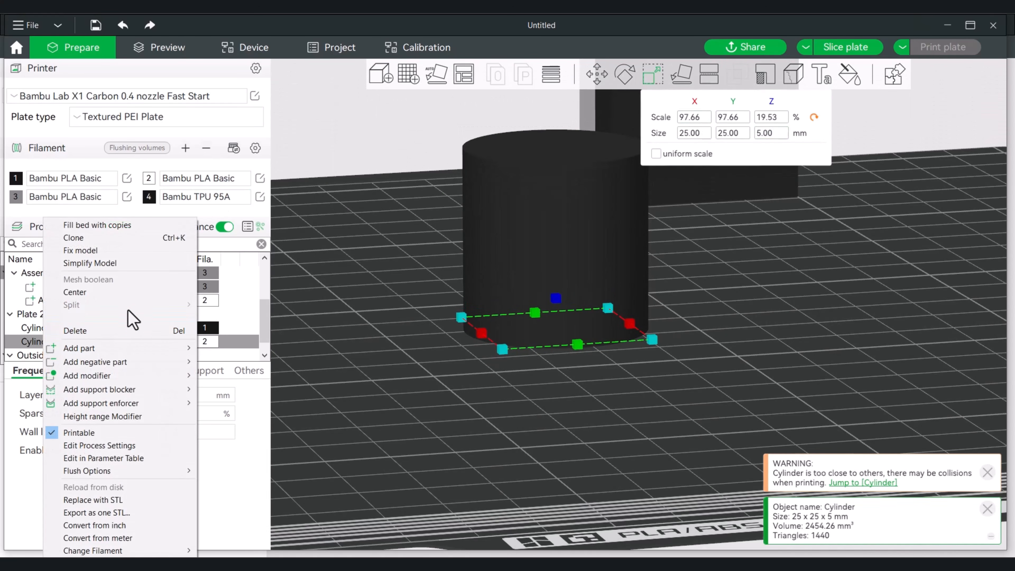
pyautogui.click(127, 238)
pyautogui.click(476, 304)
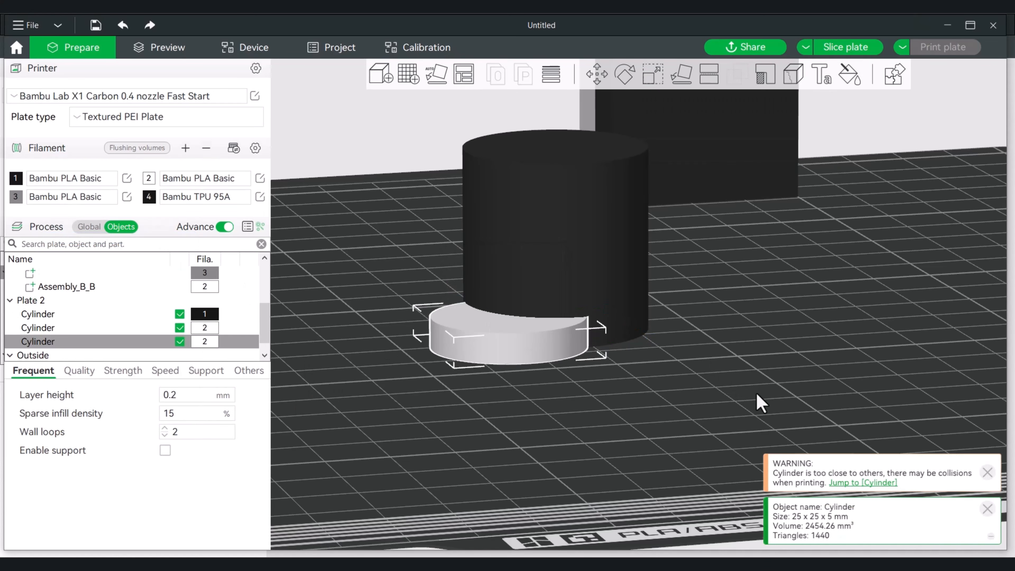
# Move the copied disc out beside the tall cylinder, clear of it
pyautogui.moveTo(759, 404); pyautogui.dragTo(719, 403)
pyautogui.moveTo(462, 368); pyautogui.dragTo(788, 365)
pyautogui.press('2')
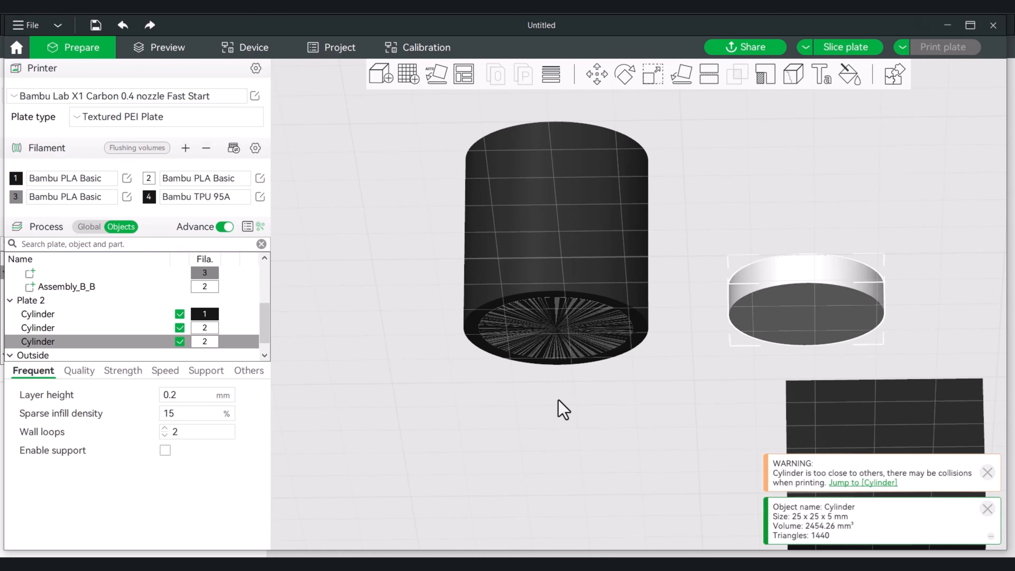
# Set the Z size of the original disc inside the tall cylinder to 25 mm
pyautogui.moveTo(557, 399); pyautogui.dragTo(552, 408)
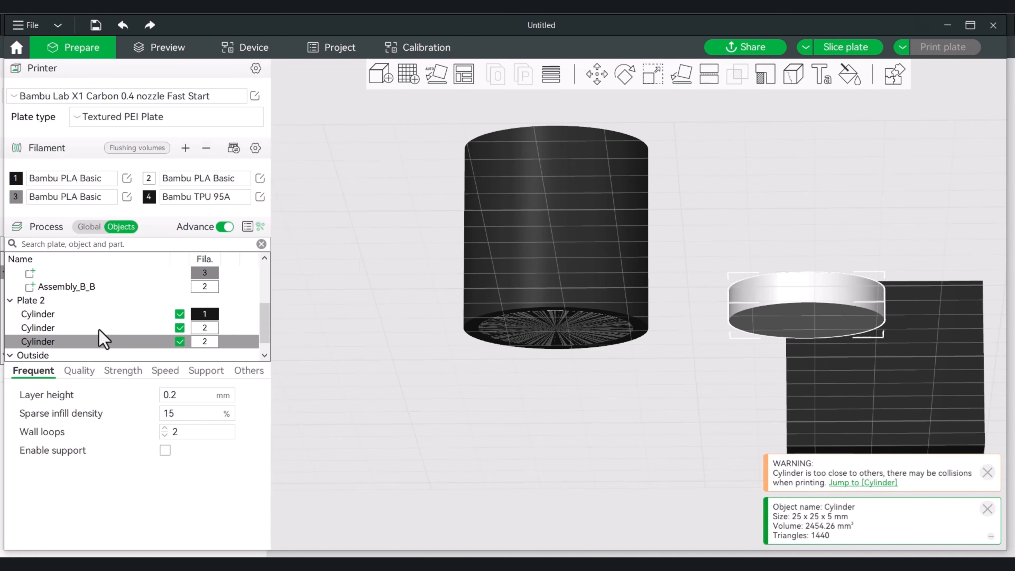
pyautogui.click(60, 328)
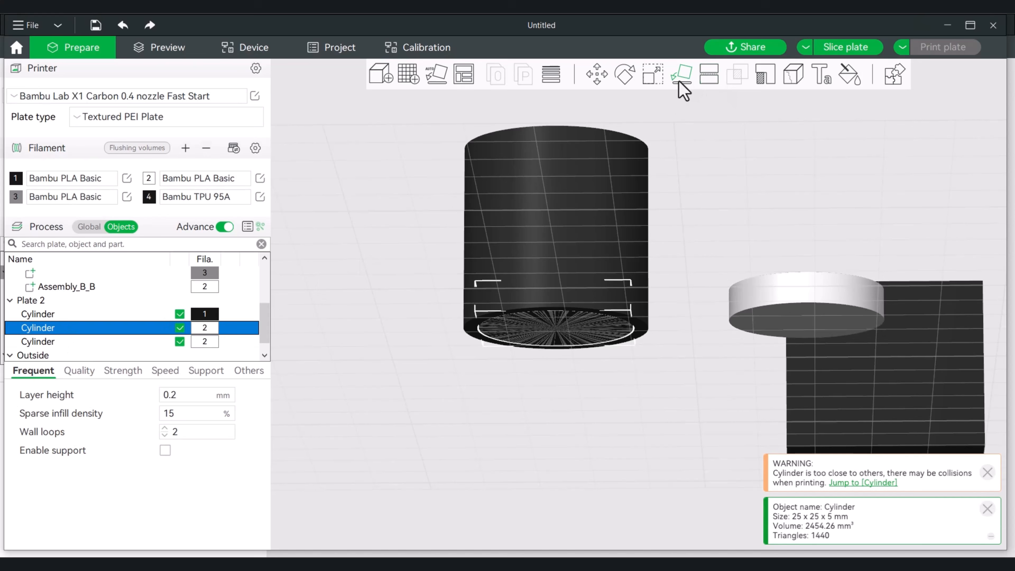
pyautogui.click(658, 80)
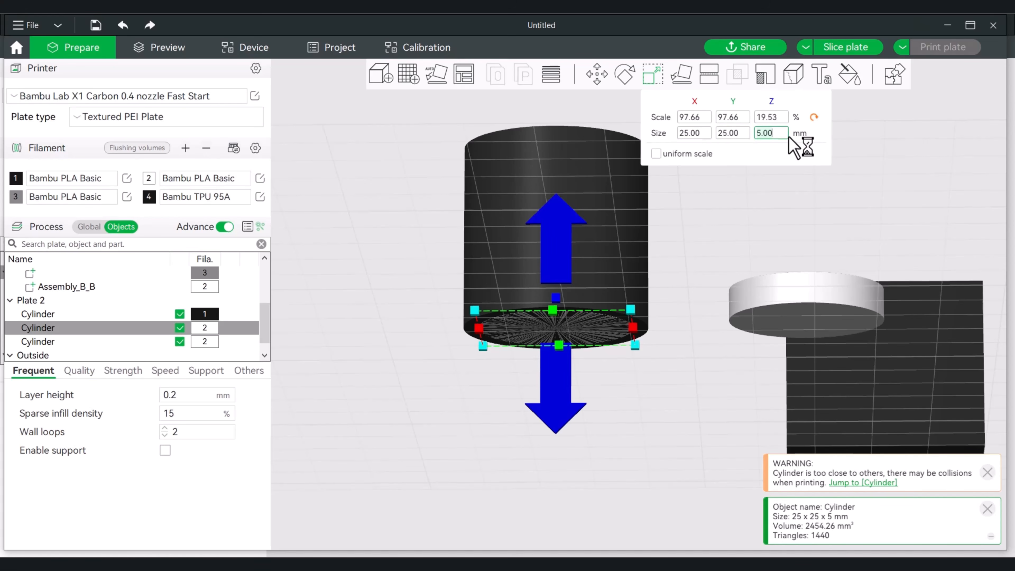
pyautogui.press('Return')
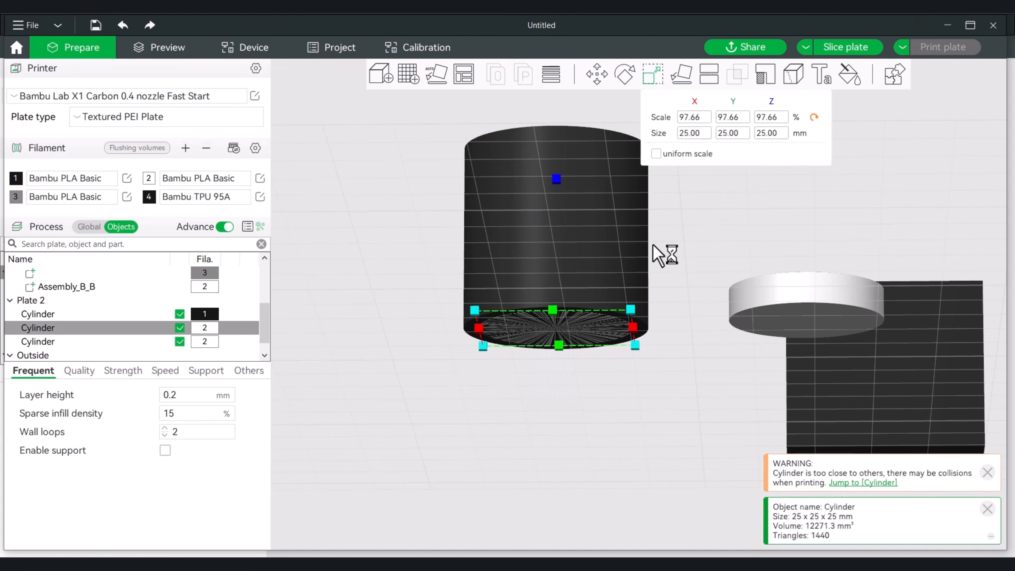
pyautogui.moveTo(685, 252)
pyautogui.mouseDown()
pyautogui.moveTo(686, 234)
pyautogui.moveTo(686, 270)
pyautogui.mouseUp()
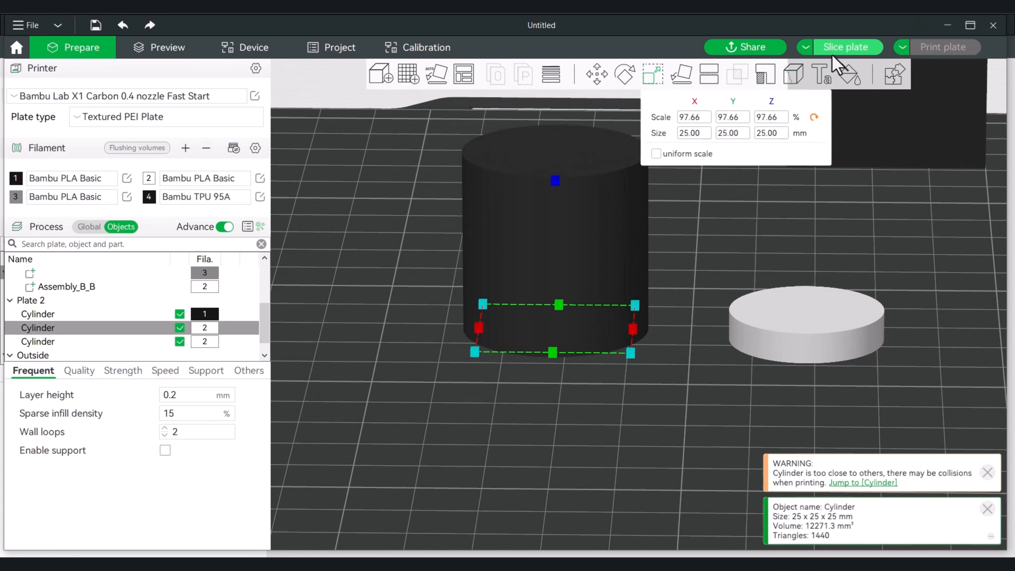
# Slice Plate 2 and check the preview of the tall cylinder with the inner 25 mm cylinder
pyautogui.click(839, 49)
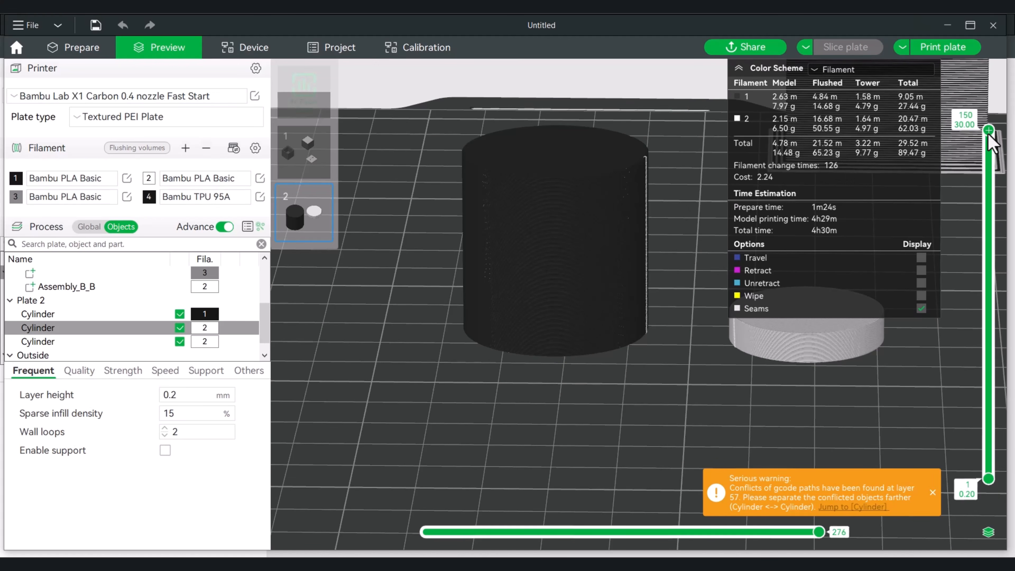
pyautogui.moveTo(989, 130); pyautogui.dragTo(990, 91)
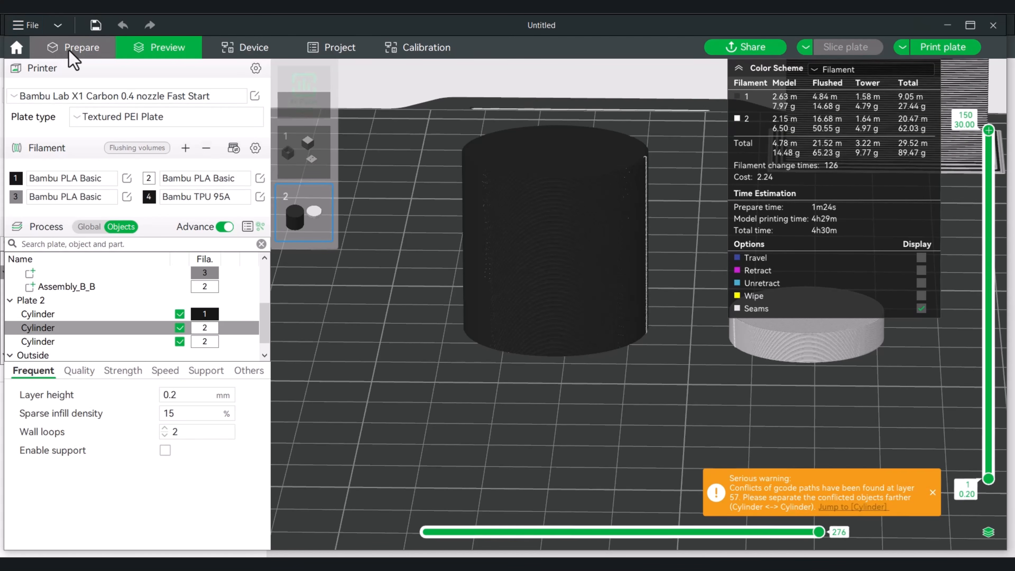
pyautogui.click(80, 47)
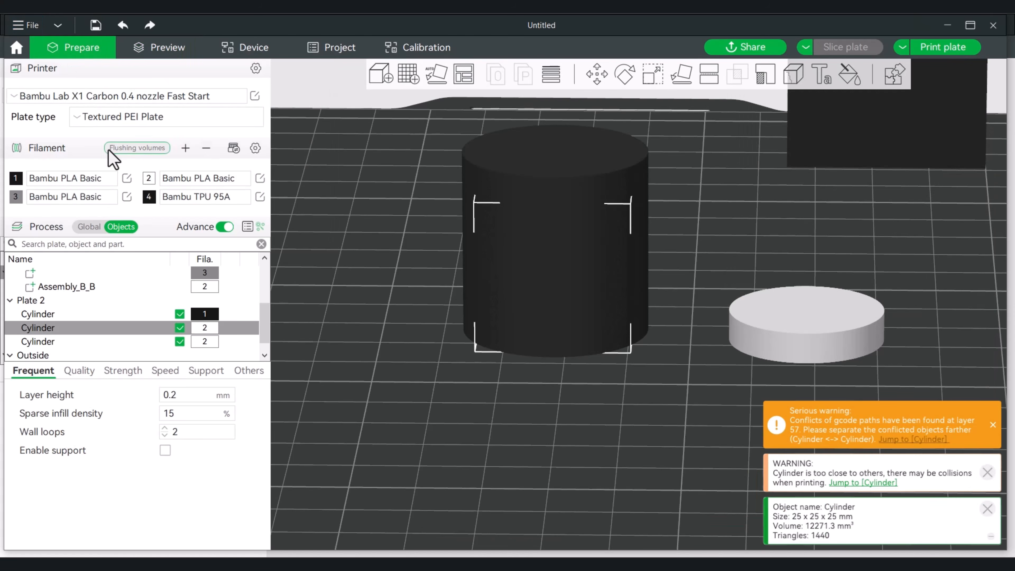
pyautogui.rightClick(44, 328)
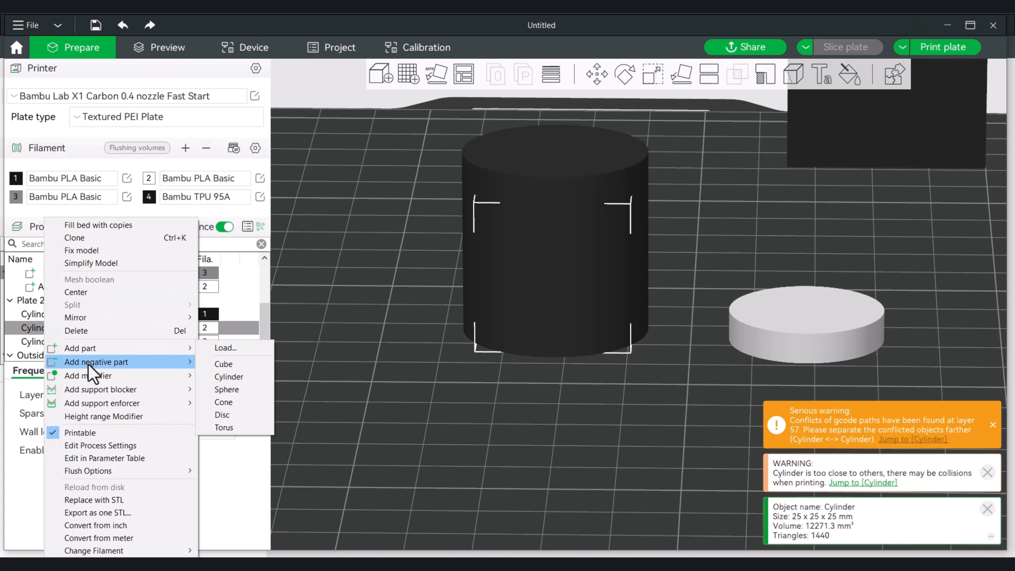
pyautogui.moveTo(169, 350)
pyautogui.click(372, 281)
pyautogui.rightClick(48, 332)
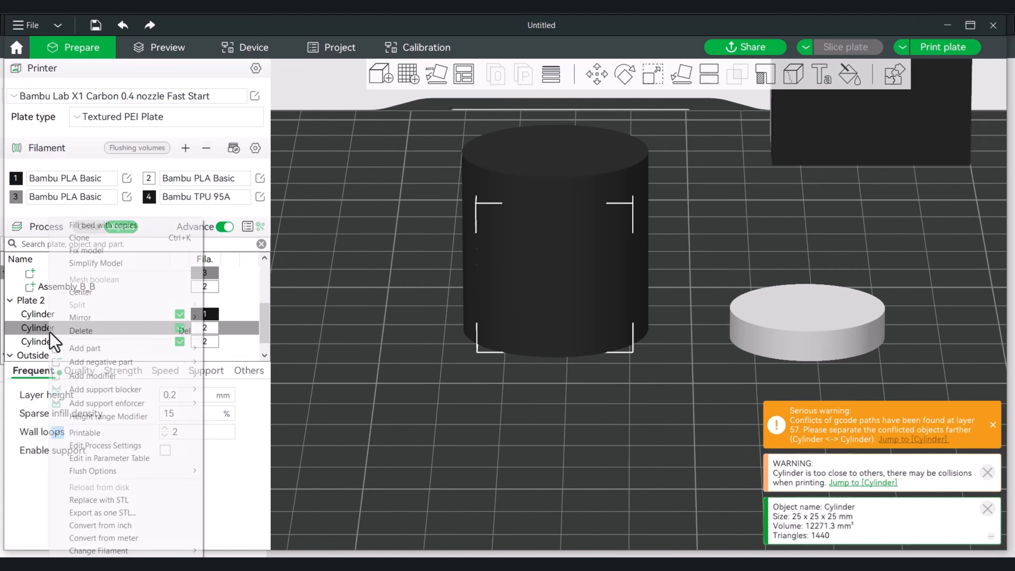
pyautogui.moveTo(104, 352)
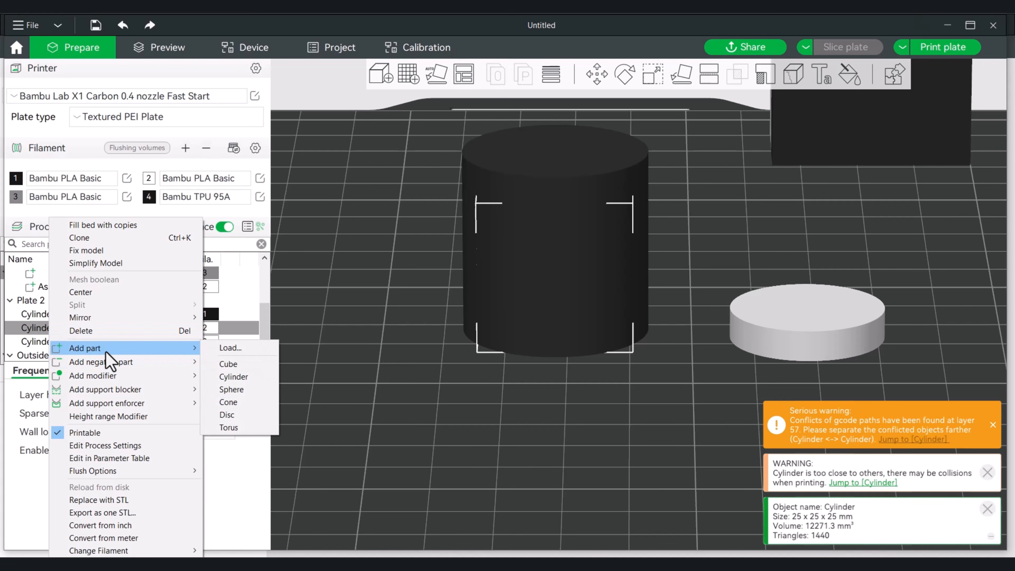
pyautogui.click(345, 249)
pyautogui.click(362, 276)
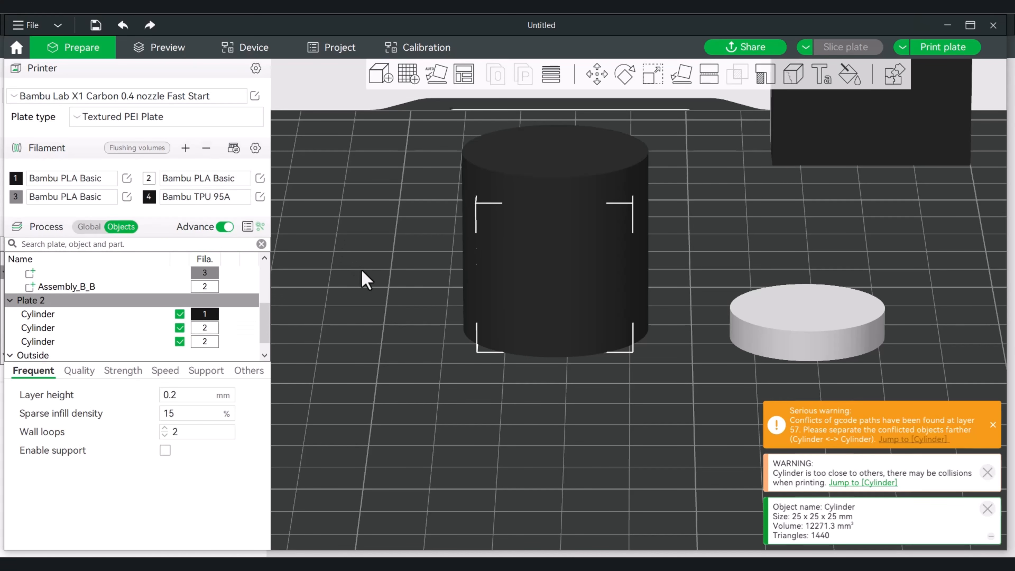
# Assemble the tall black cylinder and the 25 mm cylinder inside it into one object
pyautogui.keyDown('shift'); pyautogui.moveTo(691, 365); pyautogui.dragTo(642, 333); pyautogui.keyUp('shift')
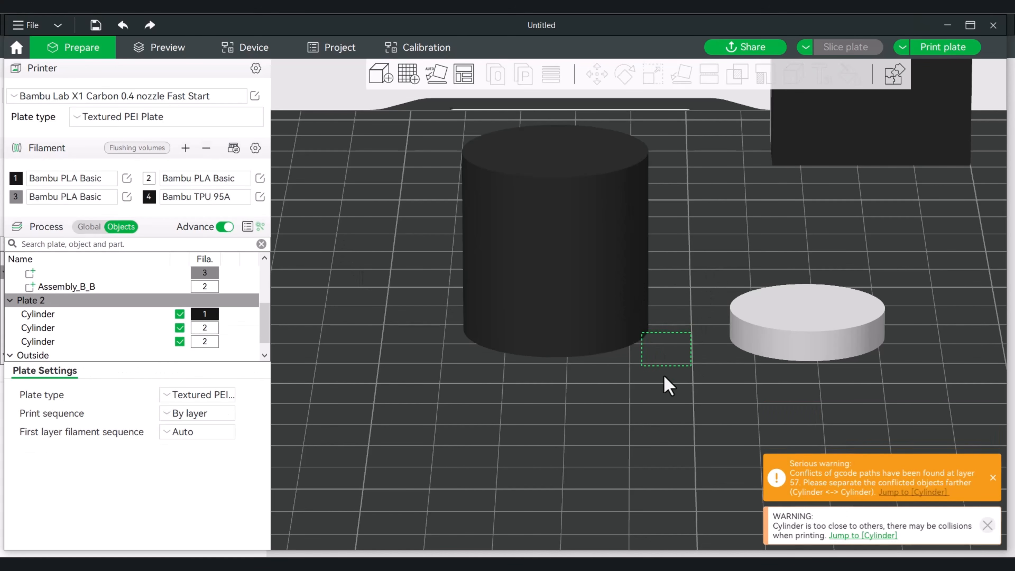
pyautogui.click(684, 365)
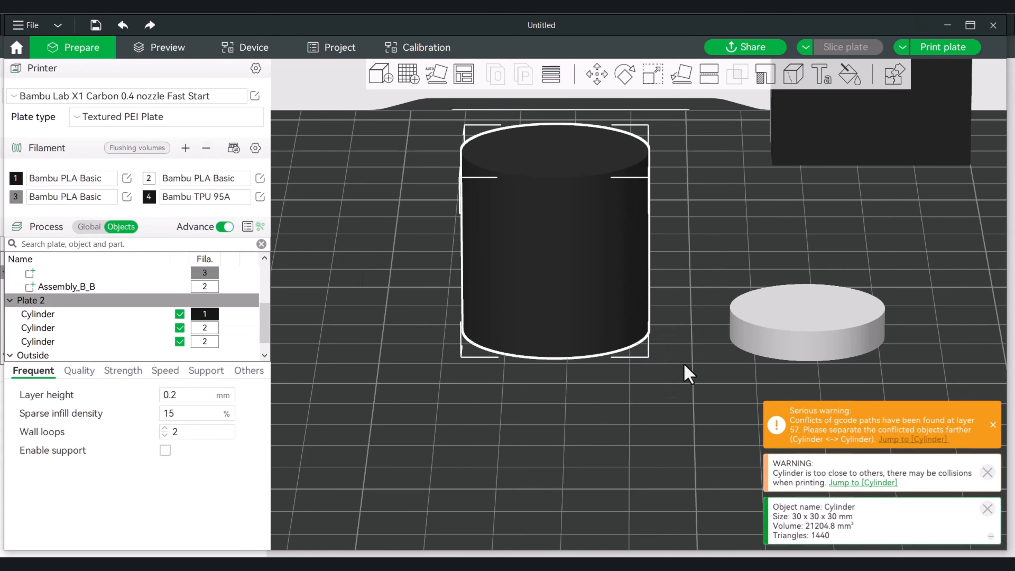
pyautogui.moveTo(673, 382); pyautogui.dragTo(503, 243)
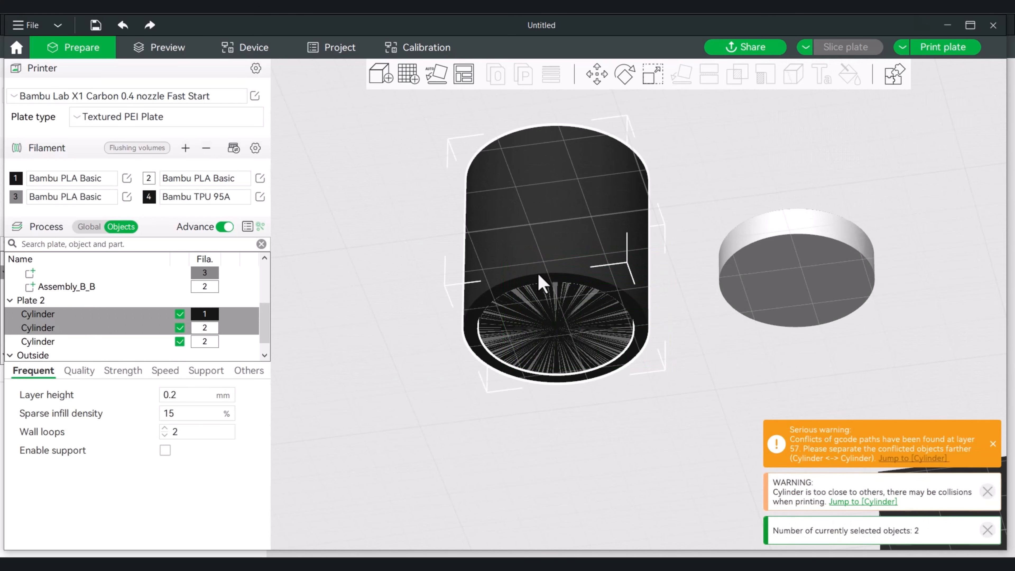
pyautogui.rightClick(548, 301)
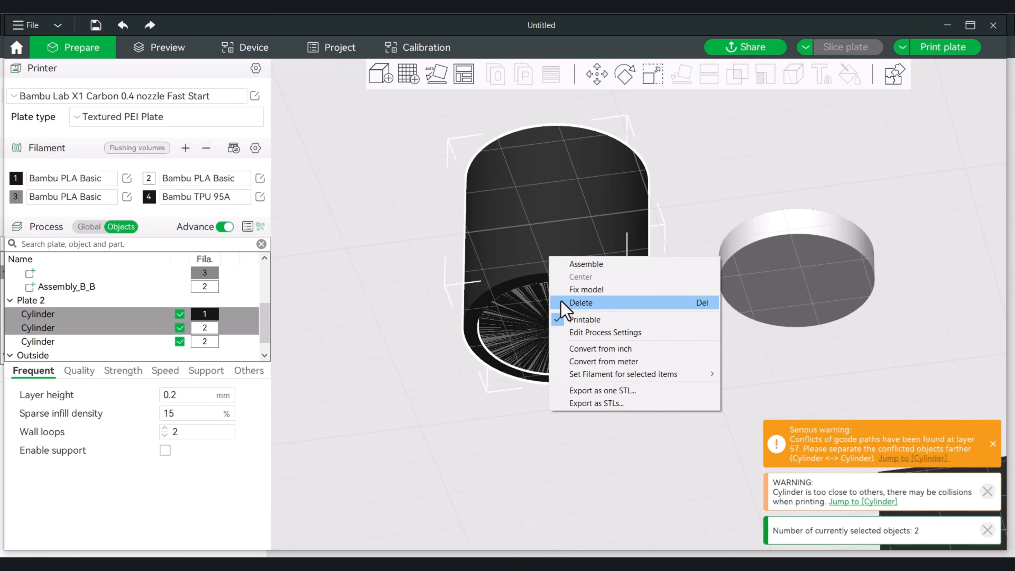
pyautogui.click(606, 264)
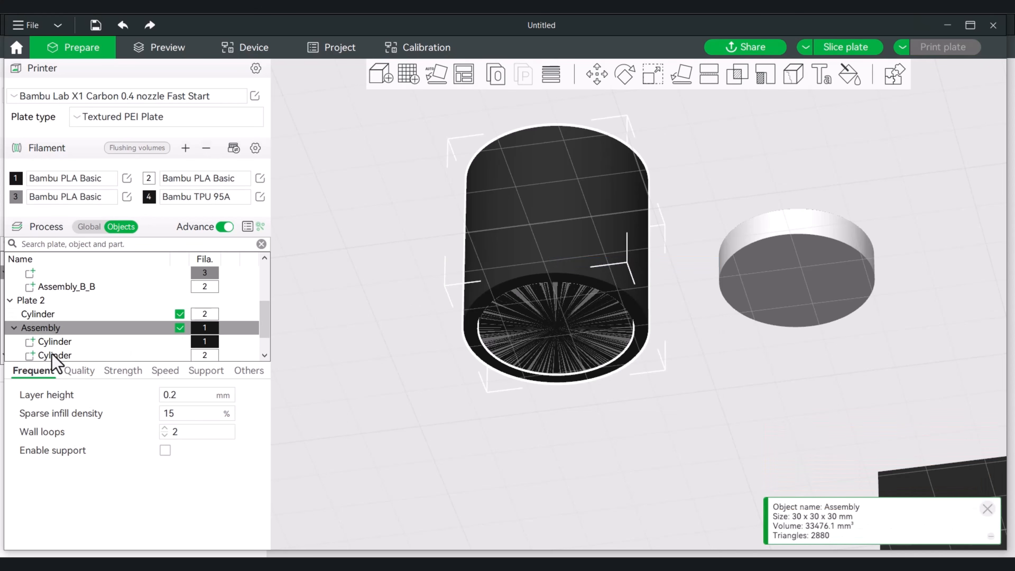
# Change the type of the inner 25 mm cylinder in the assembly to negative part
pyautogui.click(62, 356)
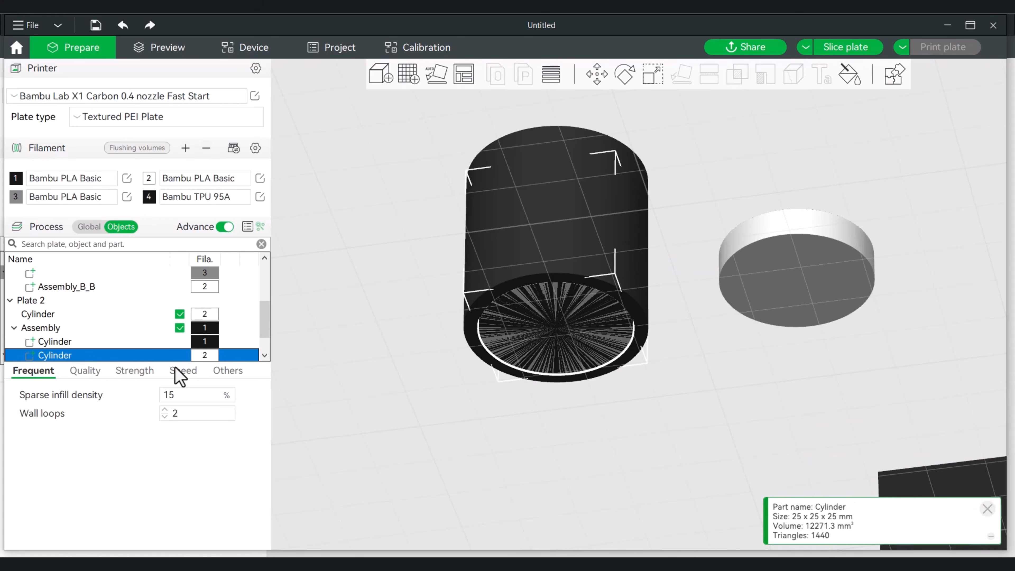
pyautogui.rightClick(75, 357)
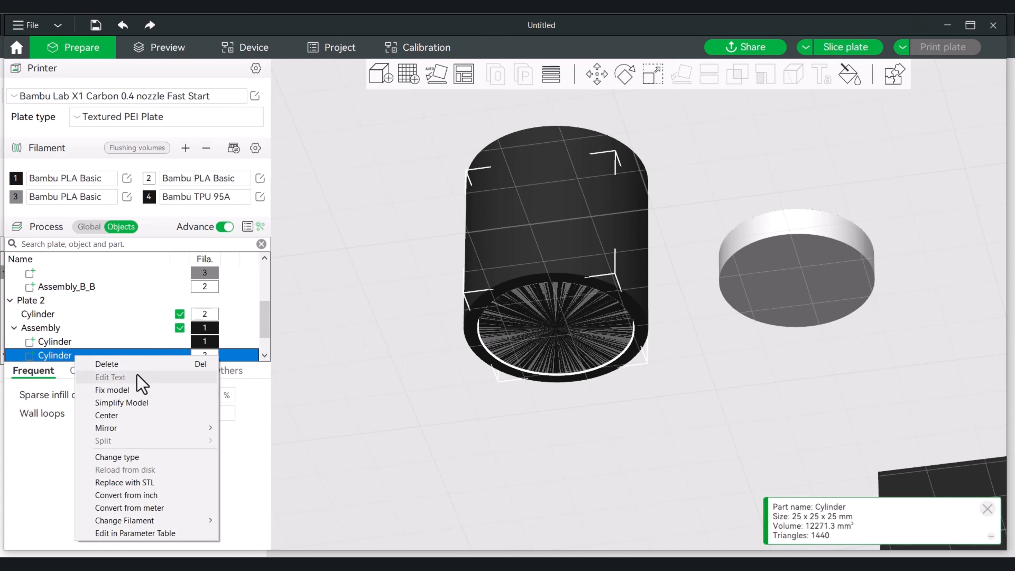
pyautogui.click(158, 456)
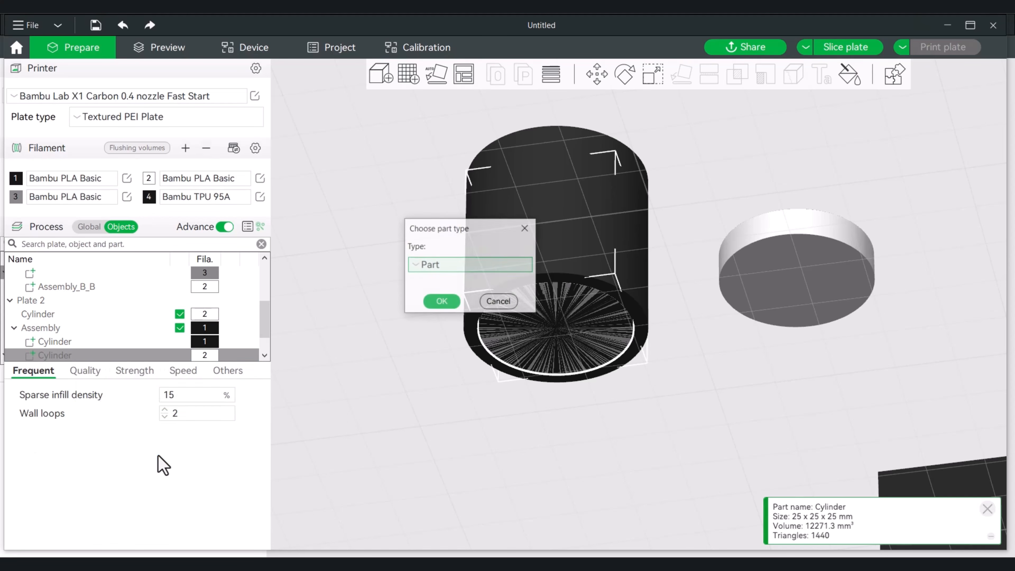
pyautogui.click(454, 272)
pyautogui.click(470, 299)
pyautogui.click(440, 305)
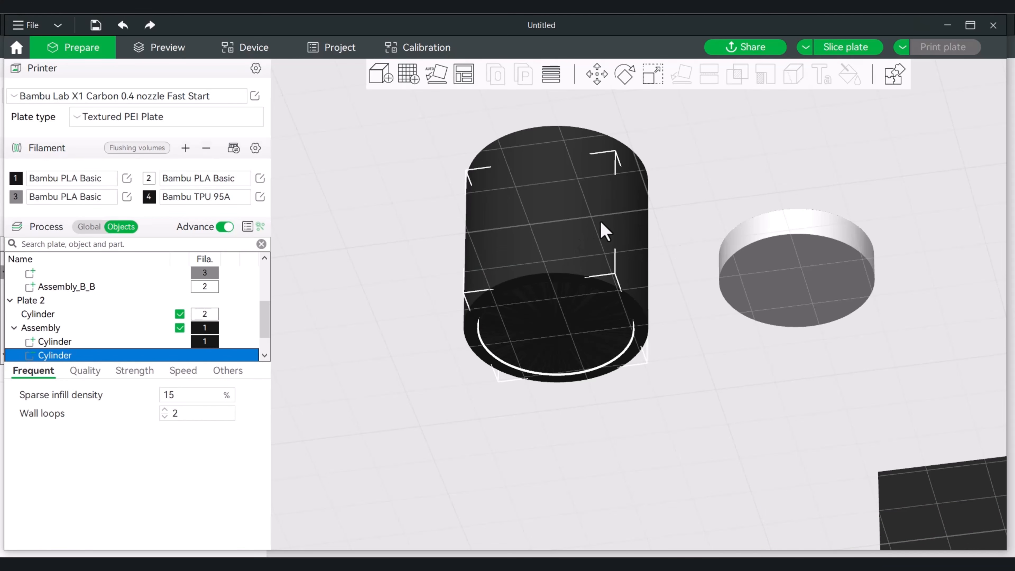
# Slice Plate 2 and examine the container's hollow interior at a layer partway up its height
pyautogui.moveTo(687, 194); pyautogui.dragTo(694, 232)
pyautogui.click(844, 54)
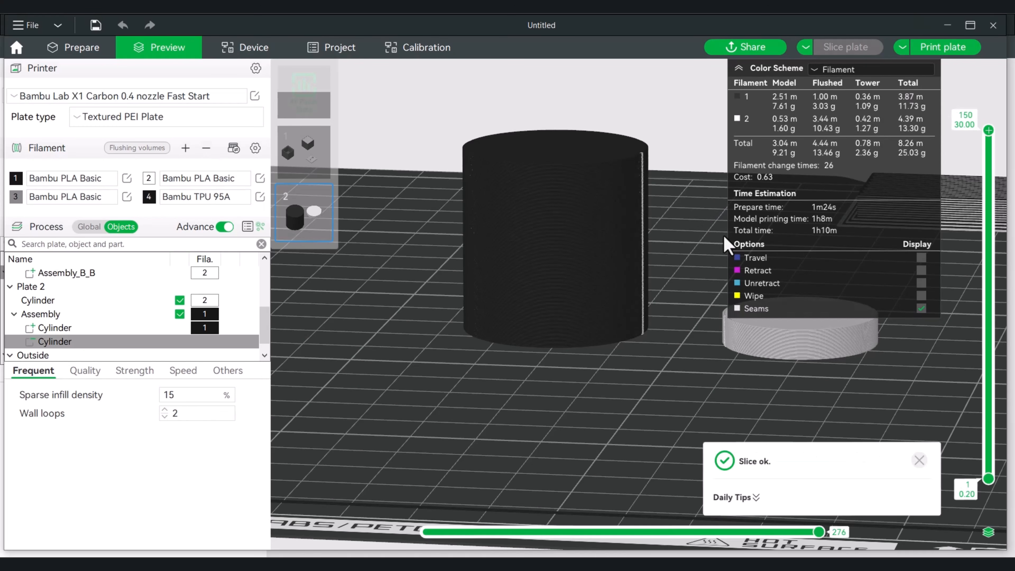
pyautogui.moveTo(984, 140); pyautogui.dragTo(945, 266)
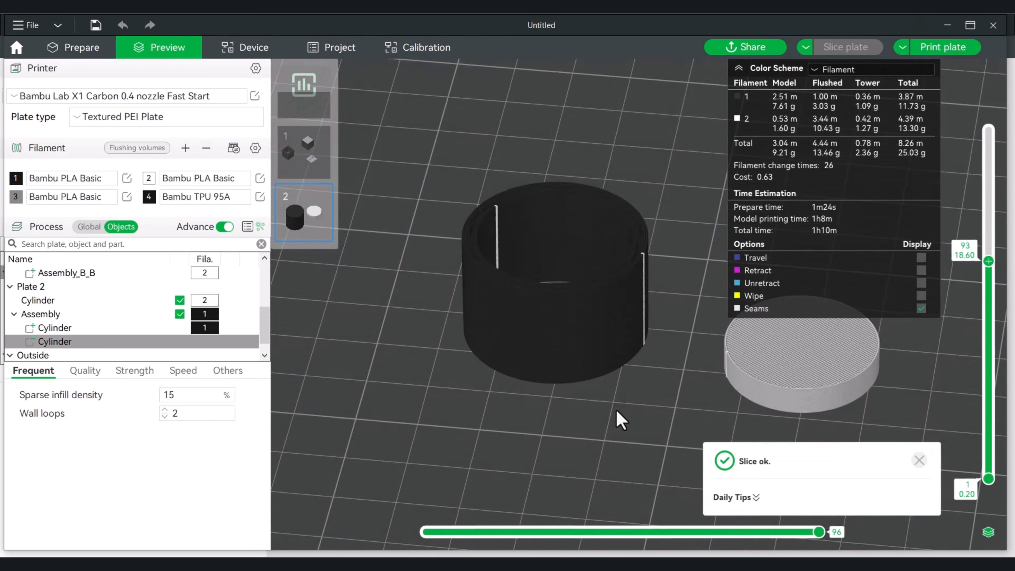
pyautogui.press('1')
pyautogui.moveTo(631, 440); pyautogui.dragTo(624, 390)
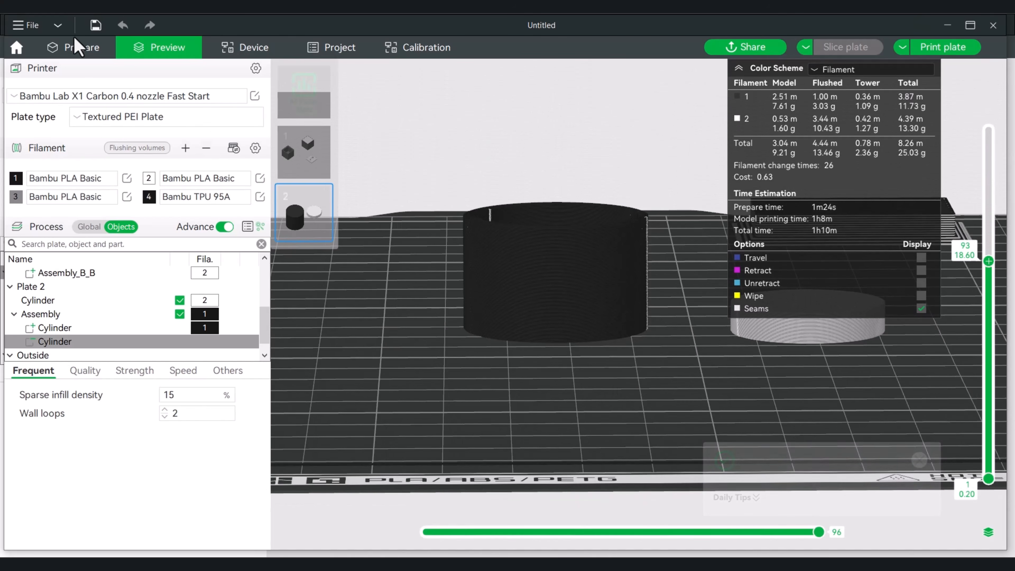
pyautogui.click(80, 50)
# Apply the mesh boolean to the assembly to cut the cavity and merge it into a single part
pyautogui.press('3')
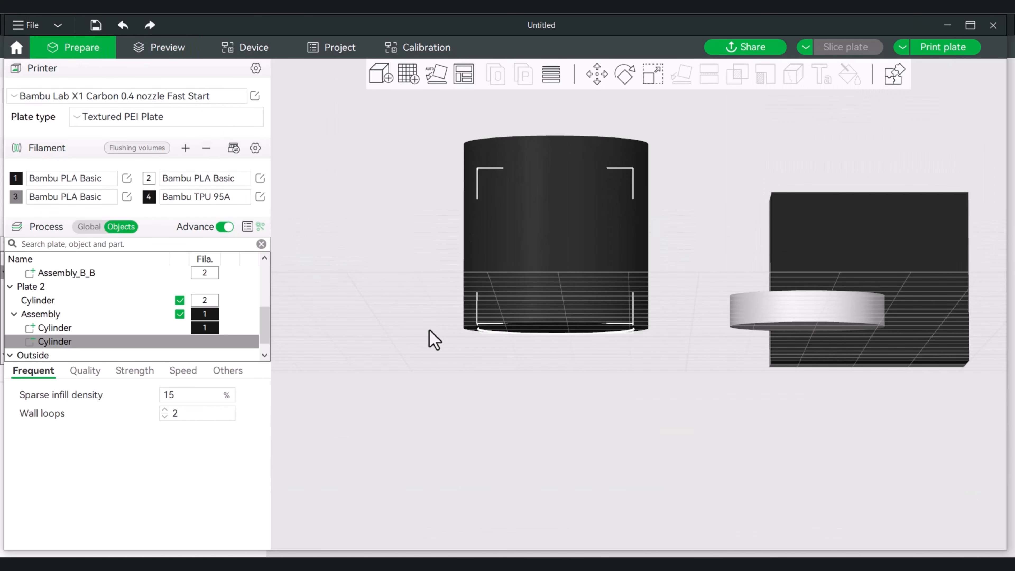
pyautogui.rightClick(534, 243)
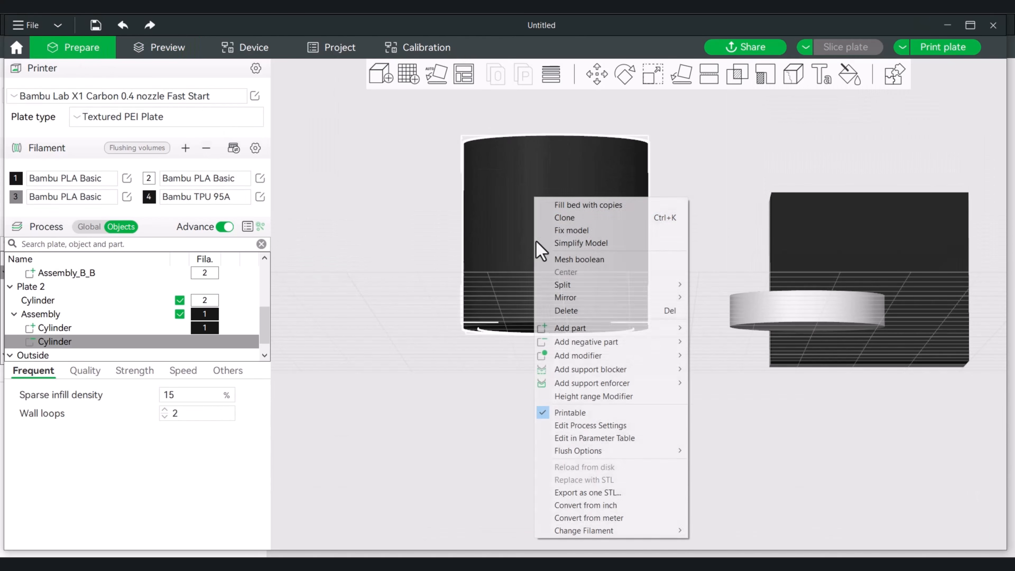
pyautogui.click(598, 260)
pyautogui.moveTo(680, 181); pyautogui.dragTo(703, 215)
# Center the loose lid disc on the plate so it sits in the container's opening
pyautogui.click(791, 346)
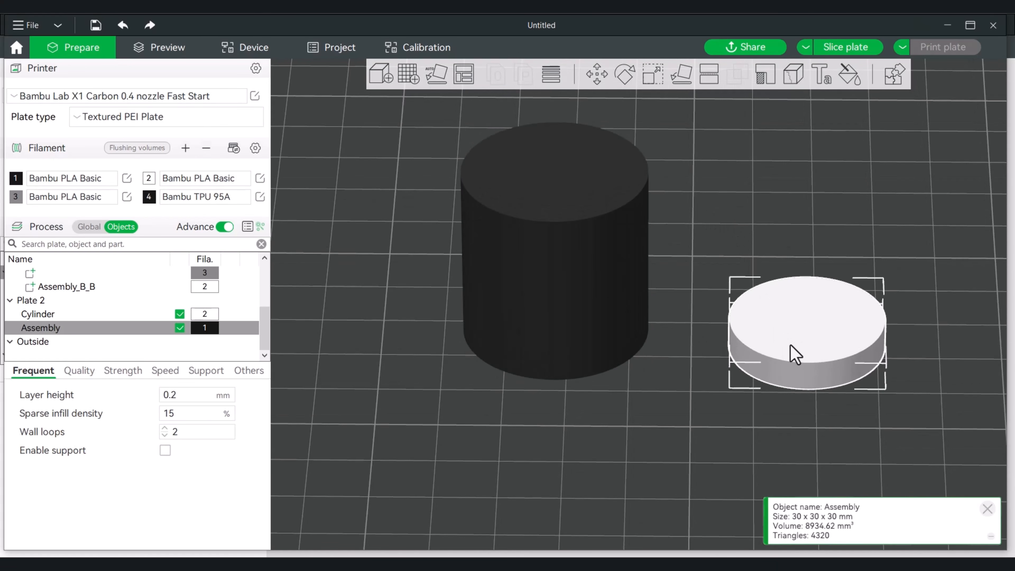
pyautogui.rightClick(791, 347)
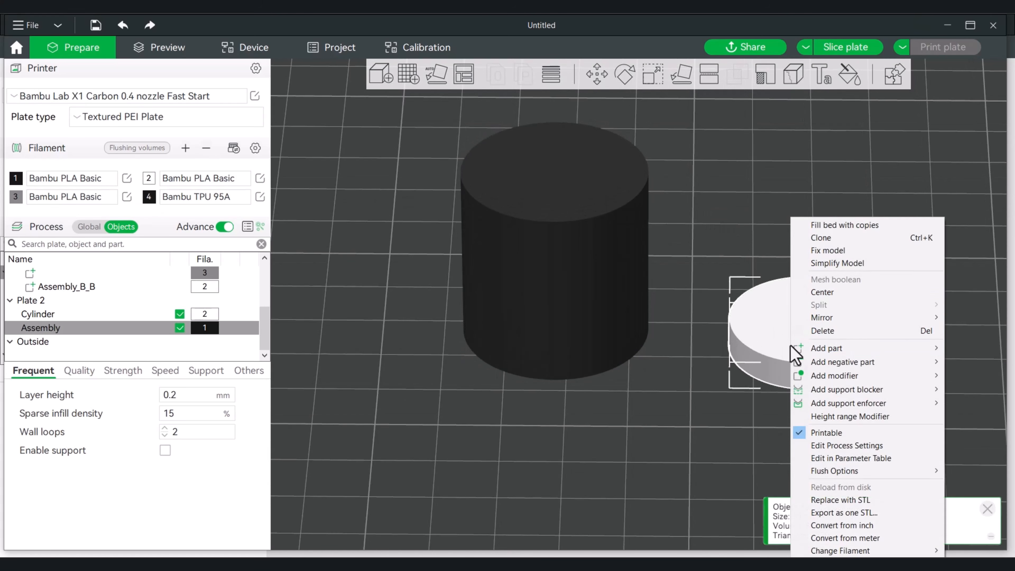
pyautogui.click(850, 292)
pyautogui.moveTo(836, 299); pyautogui.dragTo(783, 218)
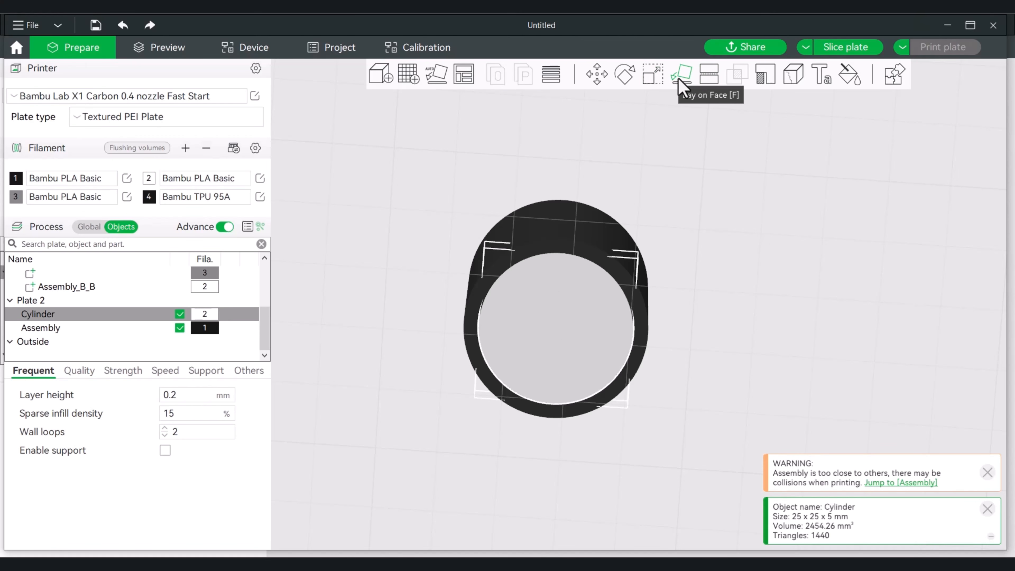
# Set the lid disc's X and Y sizes to 28 mm each
pyautogui.click(654, 74)
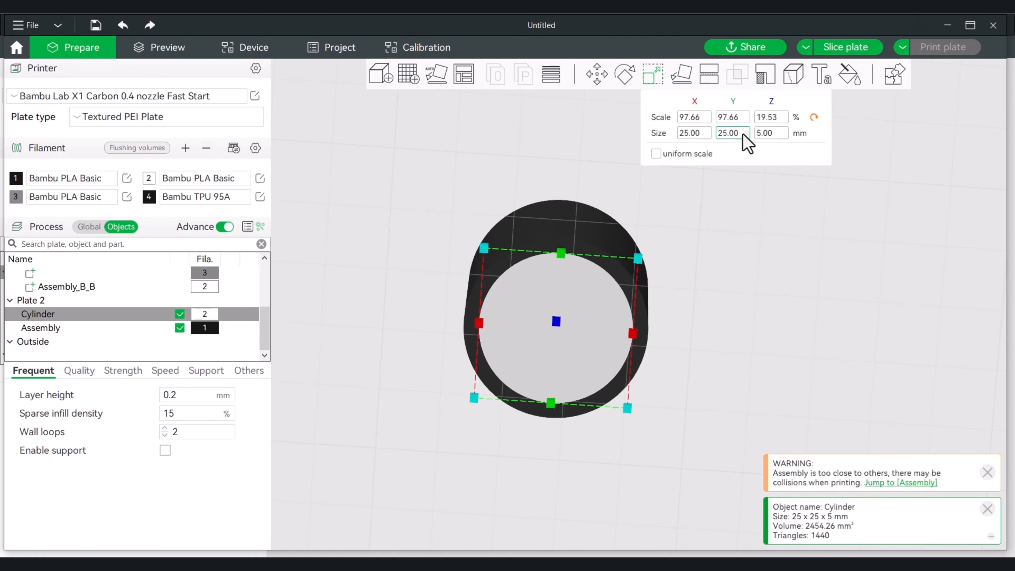
pyautogui.click(686, 135)
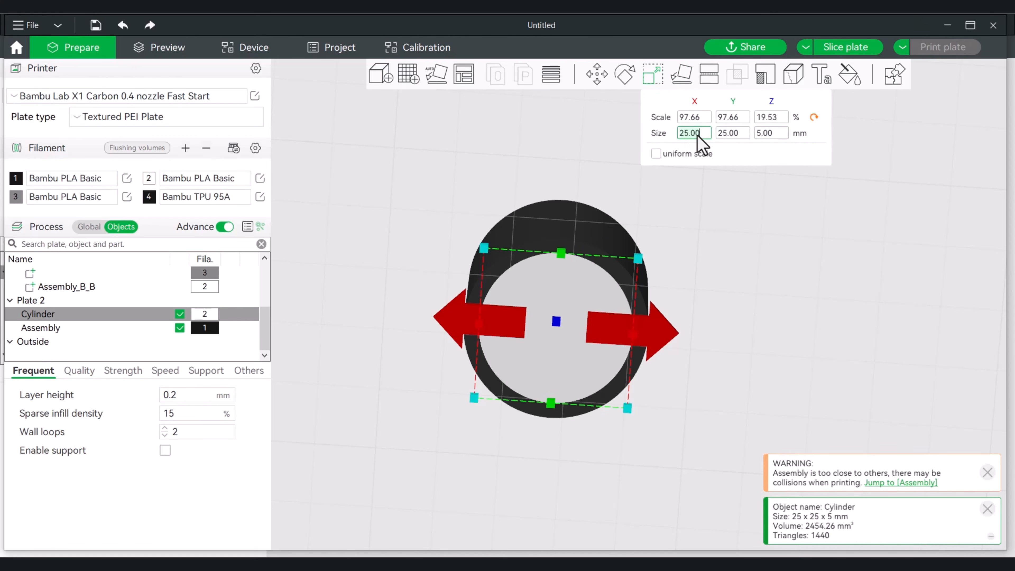
pyautogui.click(733, 135)
pyautogui.write('28')
pyautogui.press('Return')
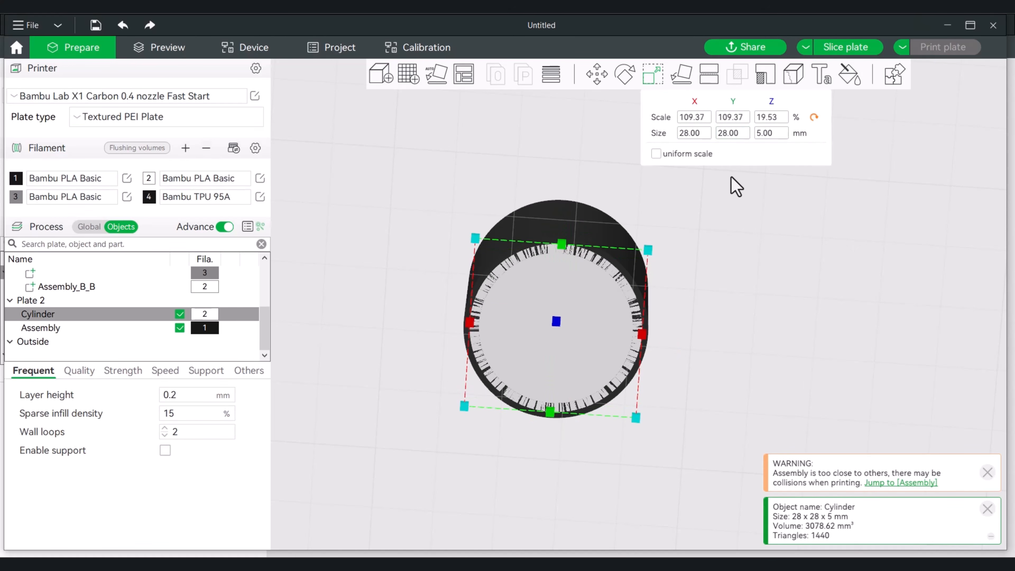
pyautogui.moveTo(767, 234); pyautogui.dragTo(747, 283)
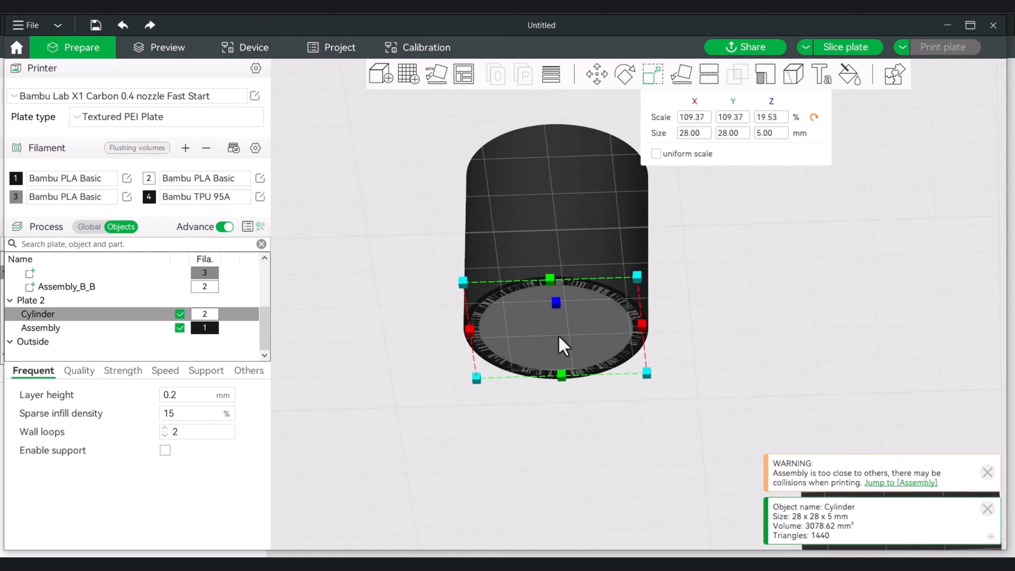
# Clone the 28 mm disc once and move the copy out beside the container, clear of it
pyautogui.rightClick(599, 332)
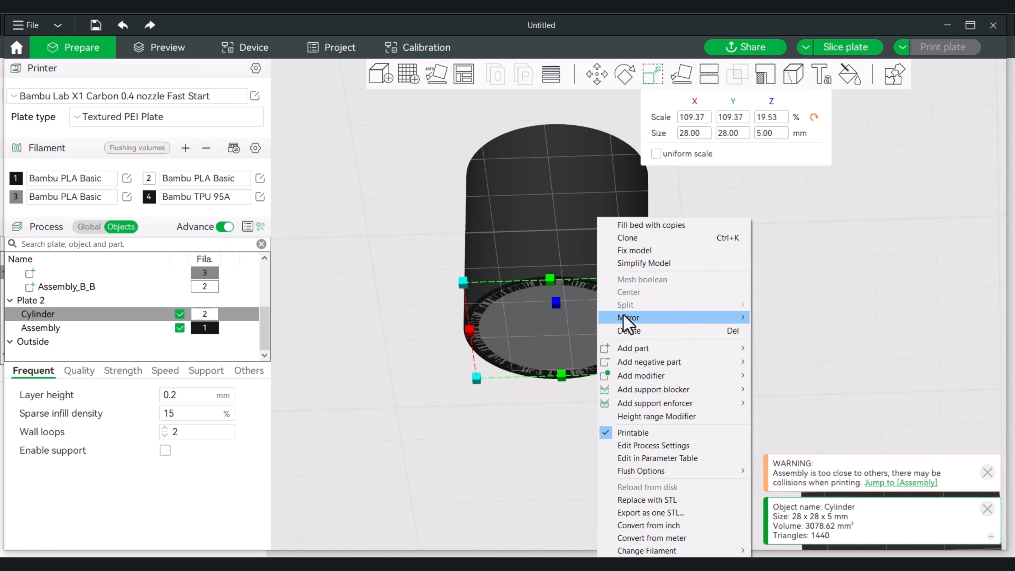
pyautogui.click(633, 239)
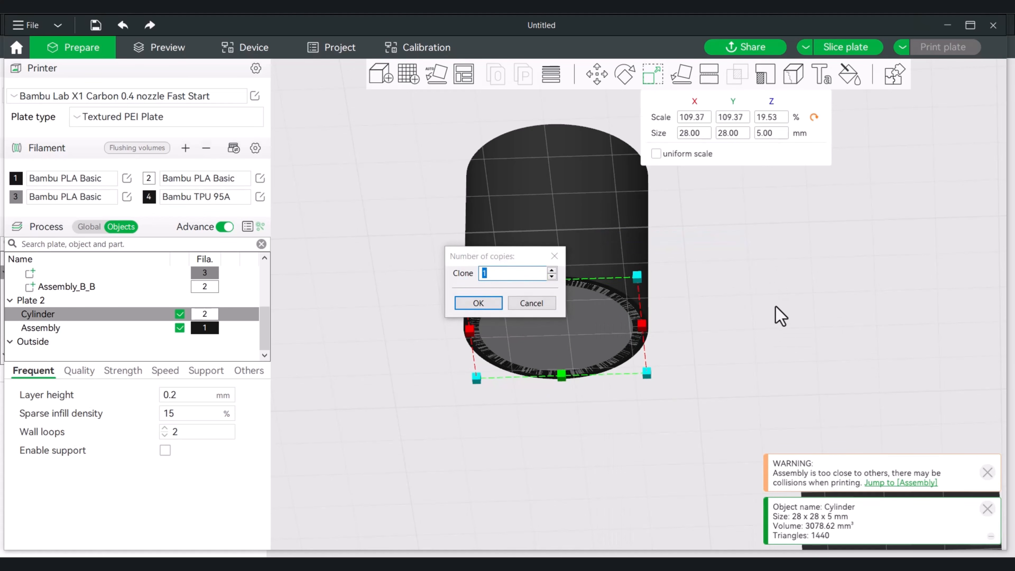
pyautogui.click(482, 306)
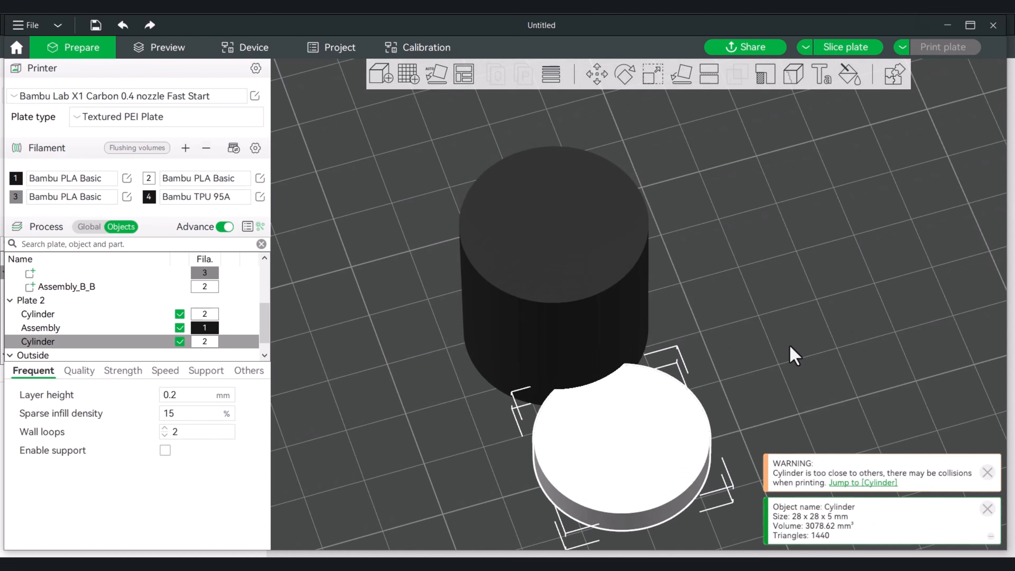
pyautogui.moveTo(664, 425)
pyautogui.mouseDown()
pyautogui.moveTo(839, 317)
pyautogui.moveTo(847, 296)
pyautogui.mouseUp()
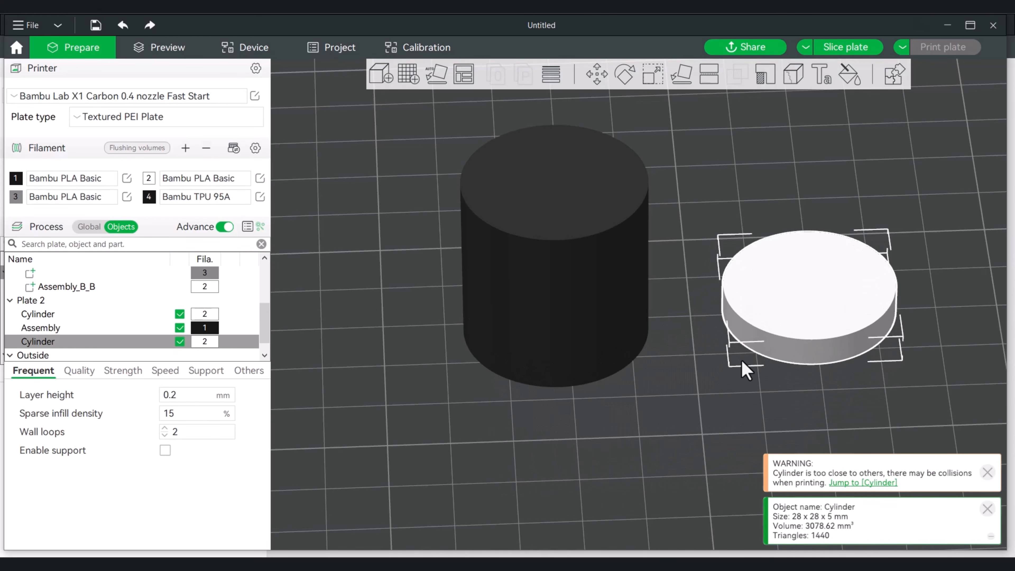
# Assemble the hollow container and the 28 mm disc at its base into one object
pyautogui.moveTo(707, 407)
pyautogui.mouseDown()
pyautogui.moveTo(697, 384)
pyautogui.moveTo(713, 351)
pyautogui.moveTo(568, 323)
pyautogui.mouseUp()
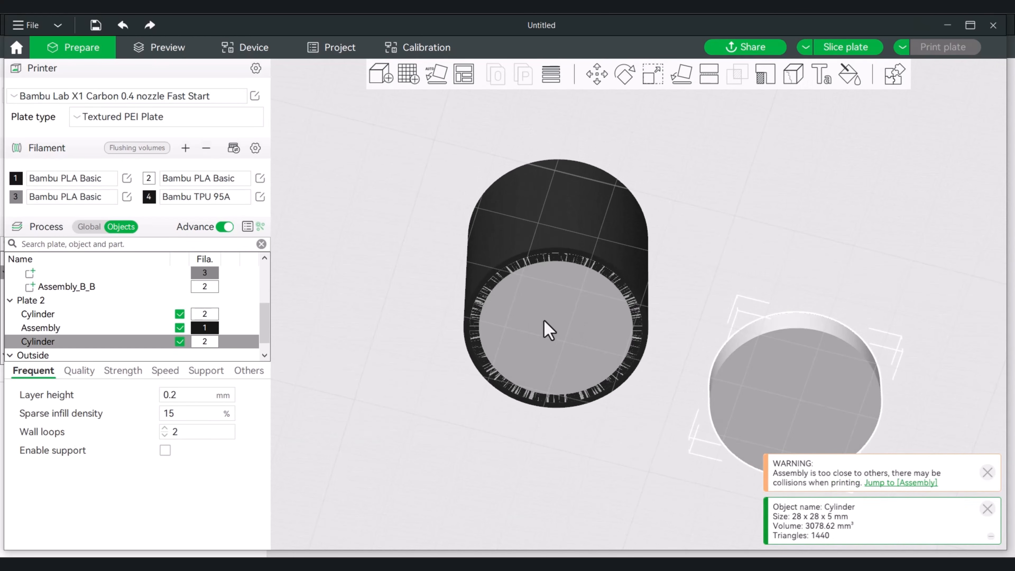
pyautogui.moveTo(684, 251); pyautogui.dragTo(682, 257)
pyautogui.keyDown('shift'); pyautogui.moveTo(675, 385); pyautogui.dragTo(634, 325); pyautogui.keyUp('shift')
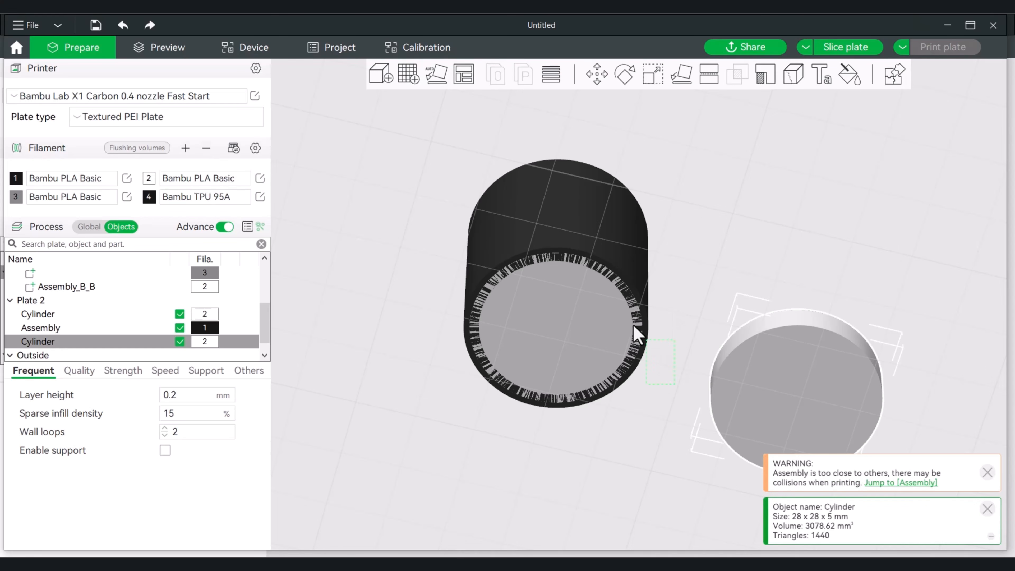
pyautogui.keyDown('shift'); pyautogui.moveTo(510, 221); pyautogui.dragTo(516, 217); pyautogui.keyUp('shift')
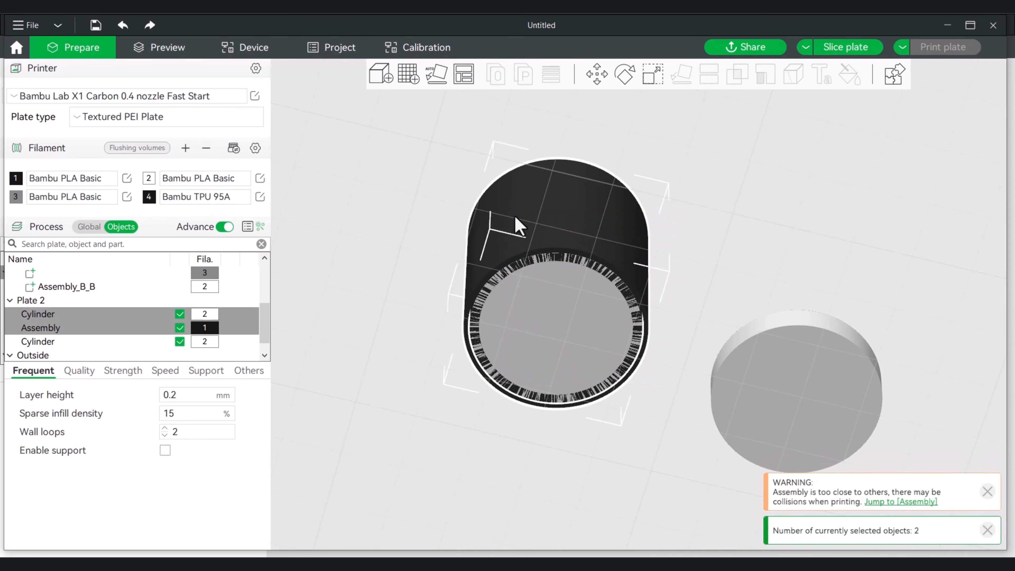
pyautogui.rightClick(564, 216)
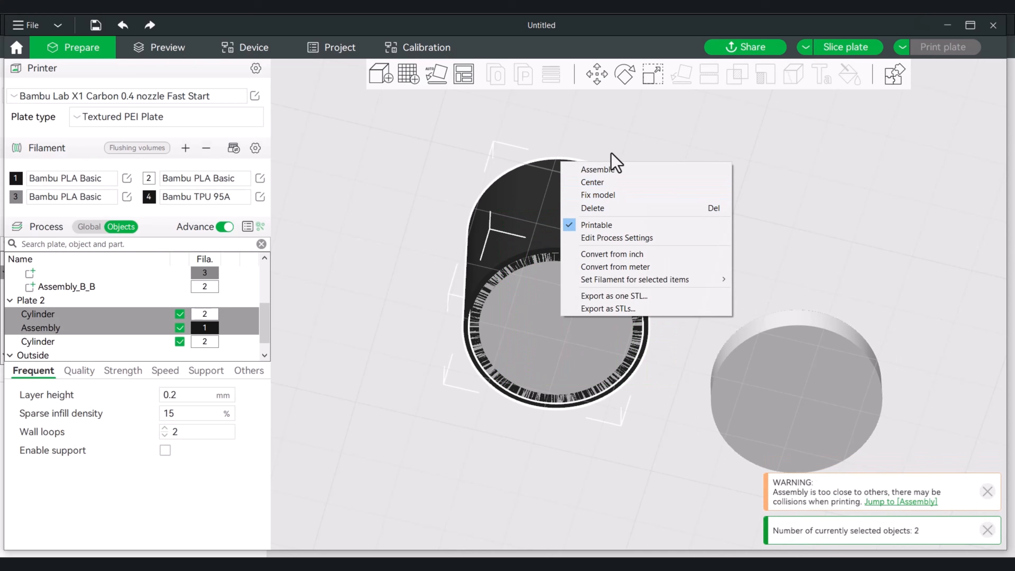
pyautogui.click(603, 169)
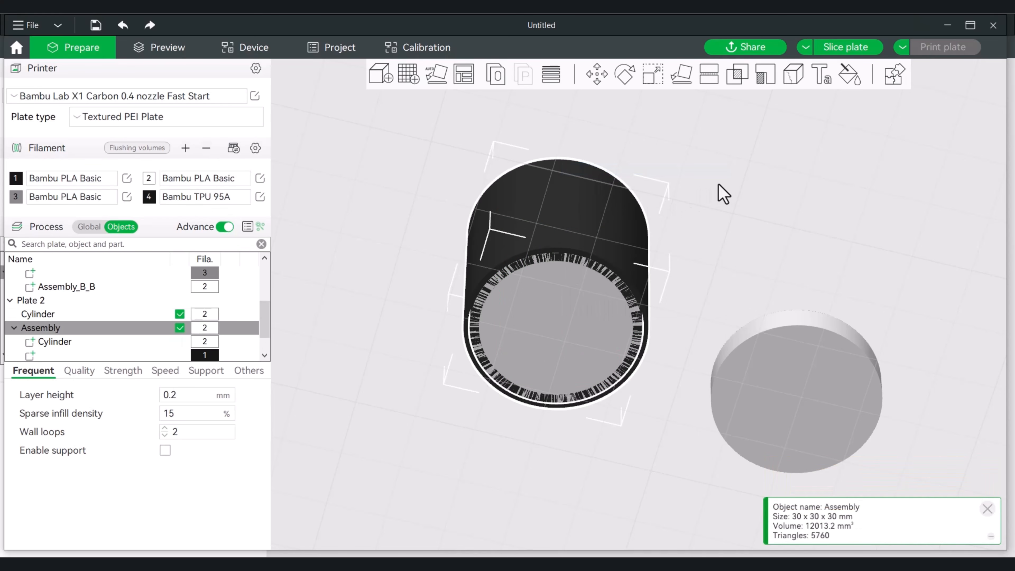
# Select the unnamed hollow container part inside the new assembly
pyautogui.scroll(-1, 240, 295)
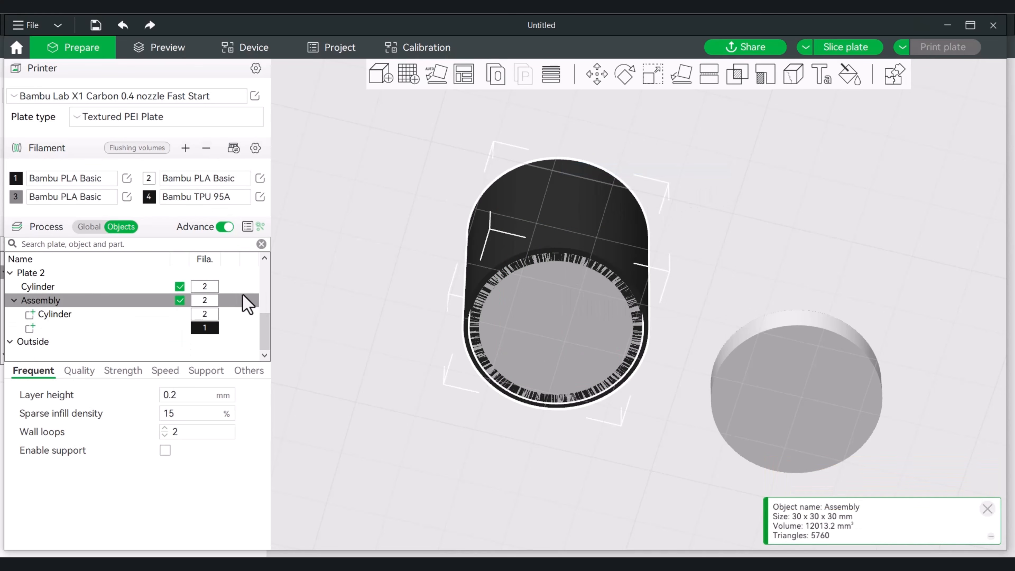
pyautogui.click(36, 328)
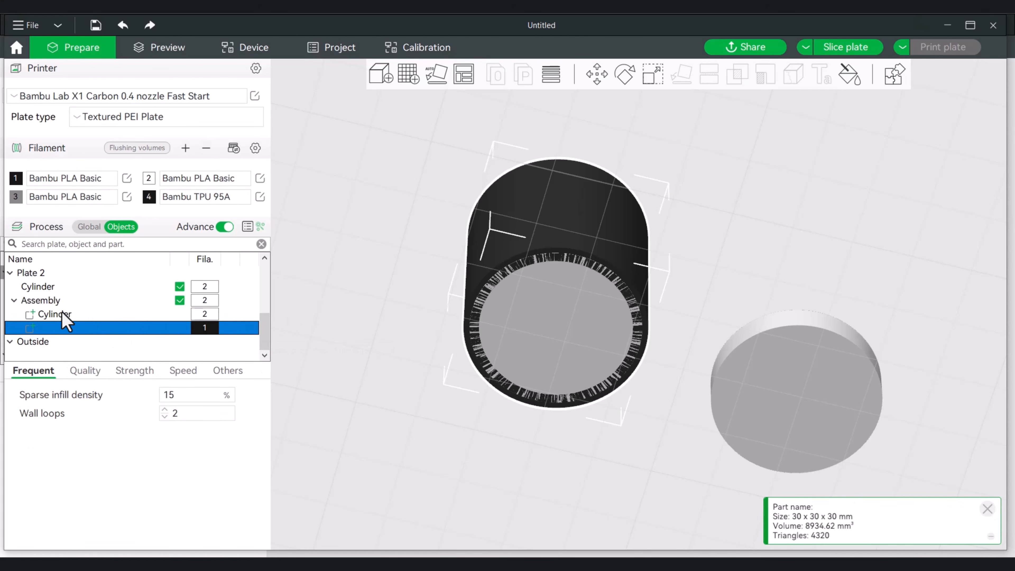
pyautogui.moveTo(309, 259); pyautogui.dragTo(307, 289)
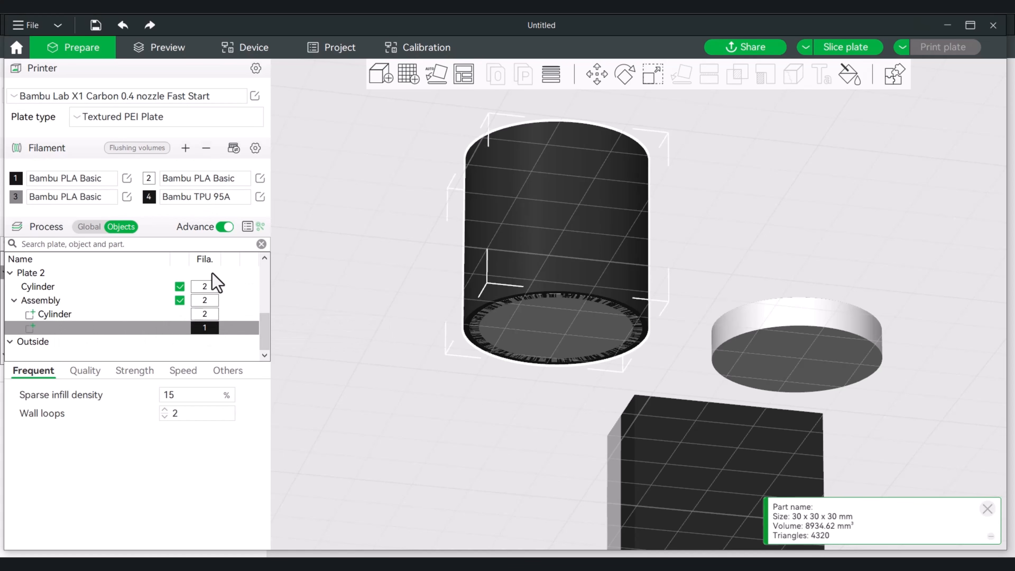
# Move the unnamed container part above the disc in the assembly and change the disc's type to Negative Part
pyautogui.click(35, 329)
pyautogui.moveTo(35, 330); pyautogui.dragTo(36, 318)
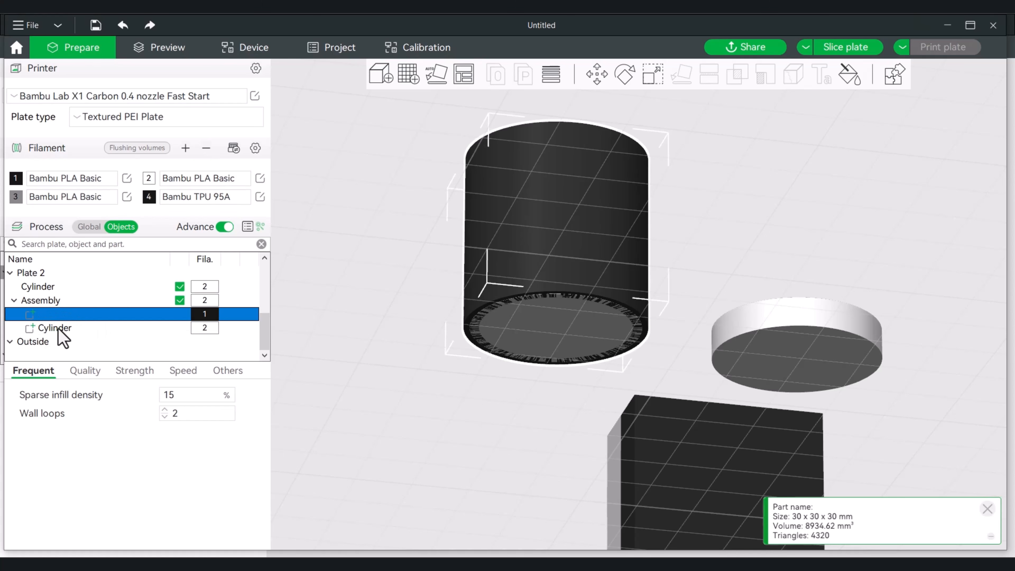
pyautogui.click(58, 328)
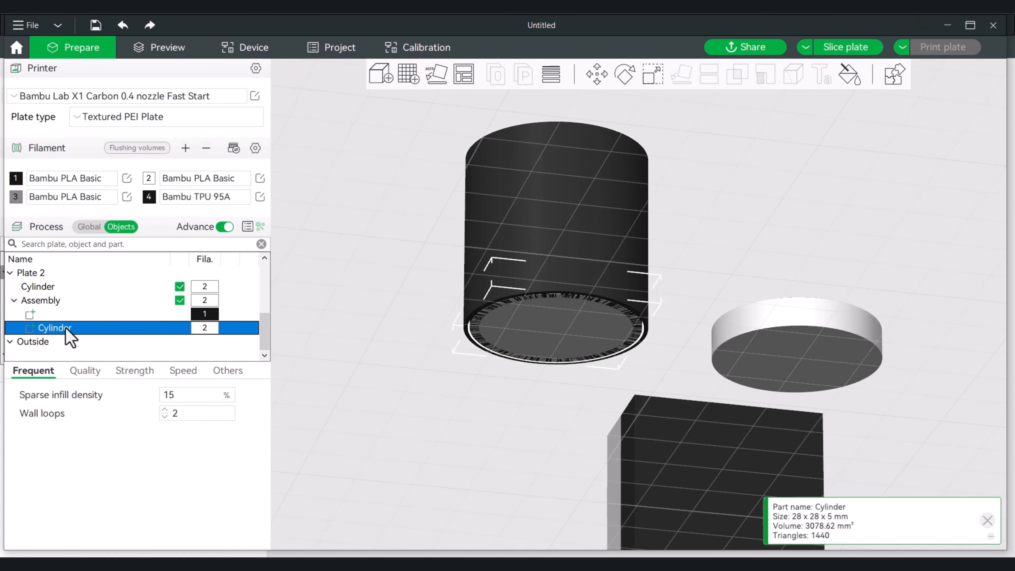
pyautogui.rightClick(66, 328)
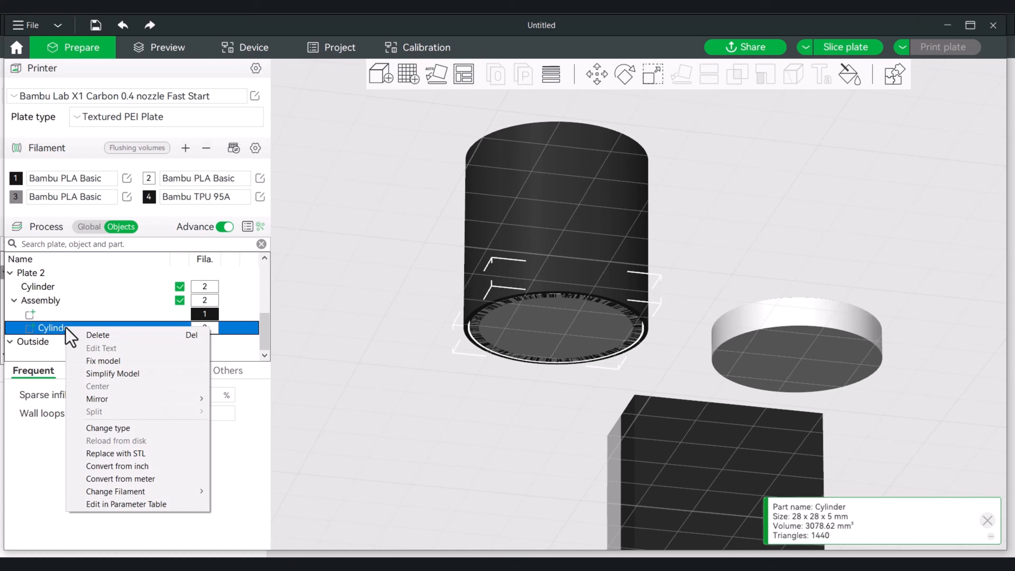
pyautogui.click(128, 428)
pyautogui.click(449, 266)
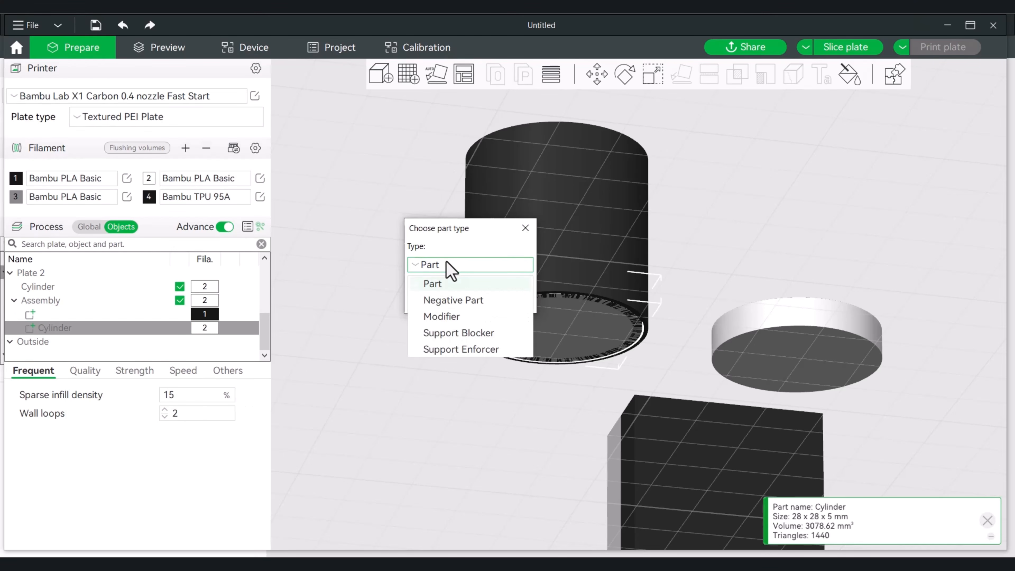
pyautogui.click(461, 301)
pyautogui.click(437, 300)
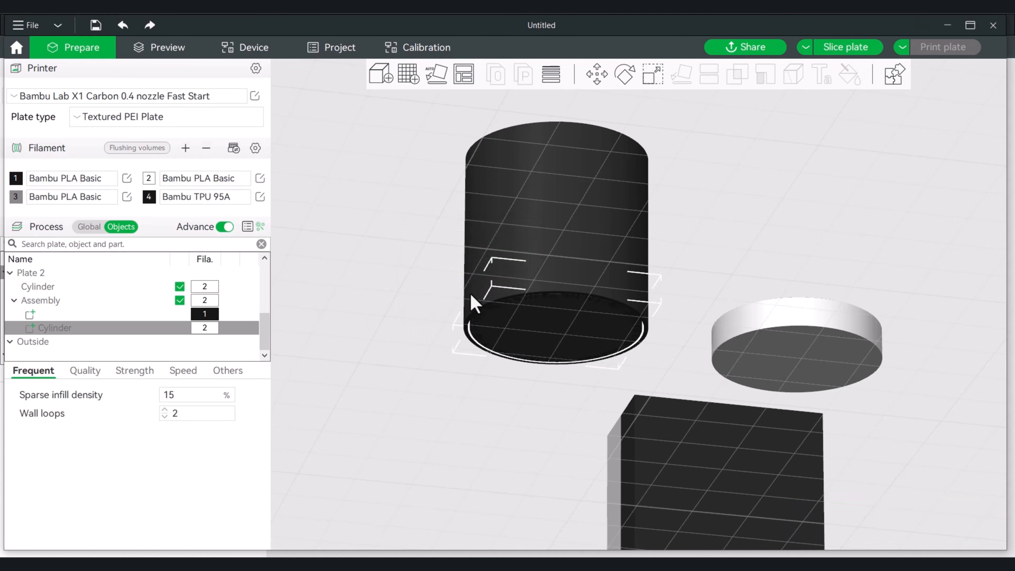
# Try a mesh boolean on the whole container assembly, check its underside, and undo the operation
pyautogui.moveTo(727, 241); pyautogui.dragTo(682, 253)
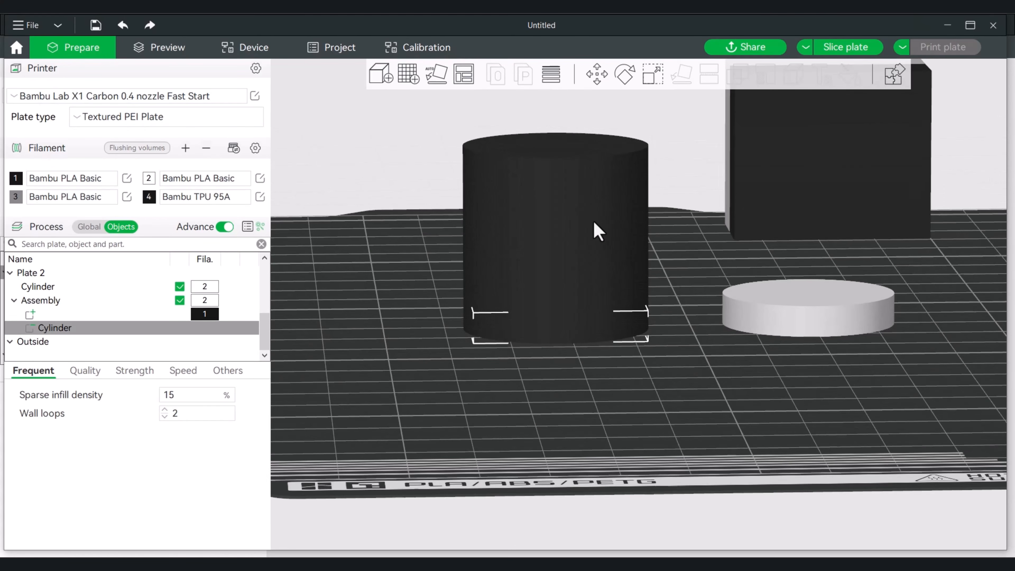
pyautogui.rightClick(590, 223)
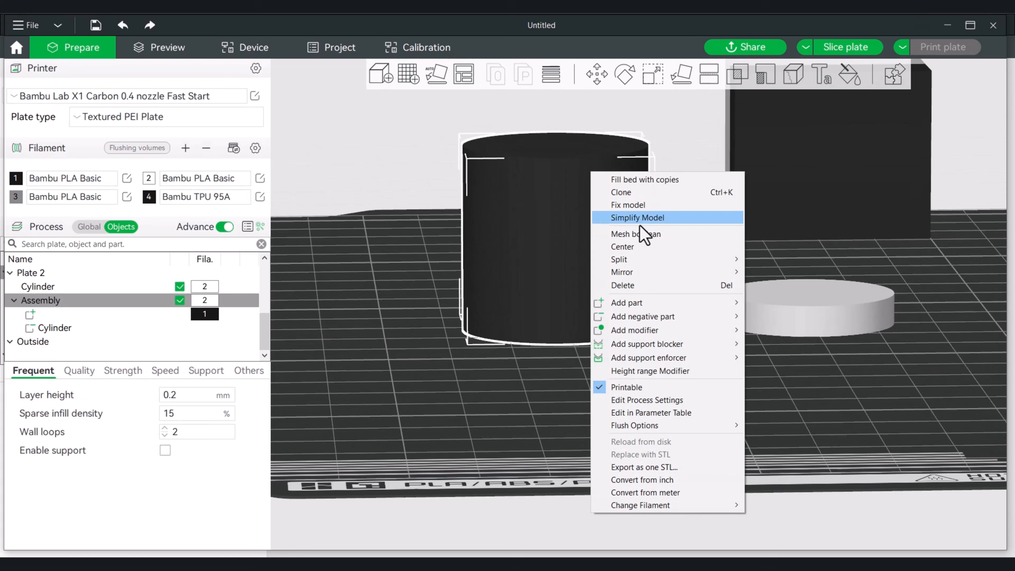
pyautogui.click(647, 236)
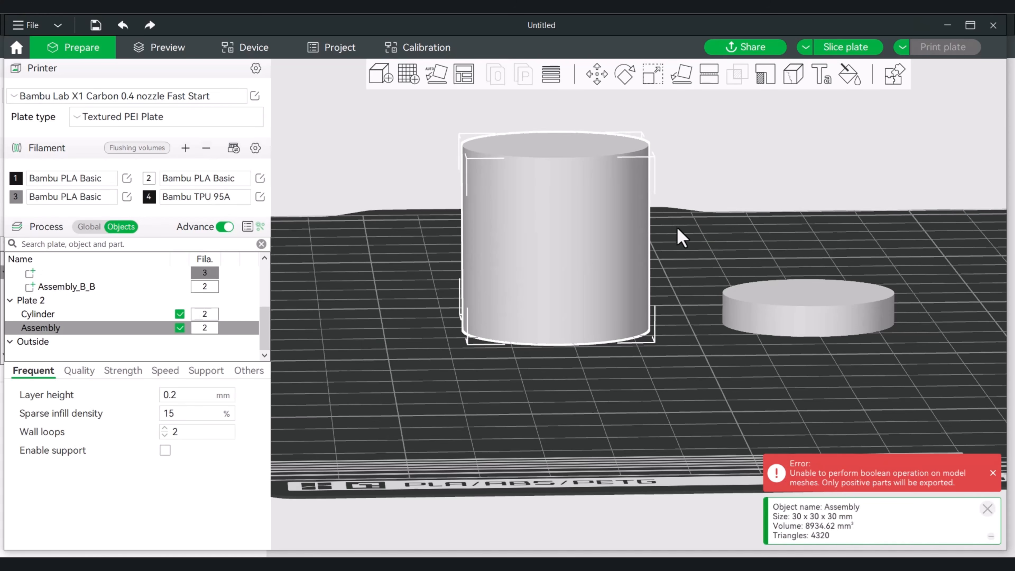
pyautogui.moveTo(679, 232); pyautogui.dragTo(679, 179)
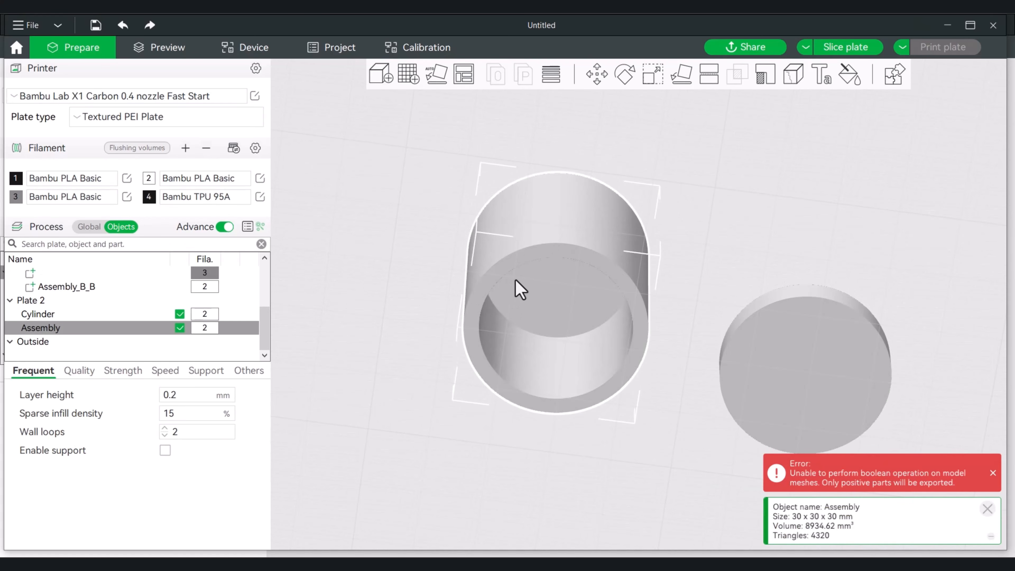
pyautogui.moveTo(703, 215); pyautogui.dragTo(706, 247)
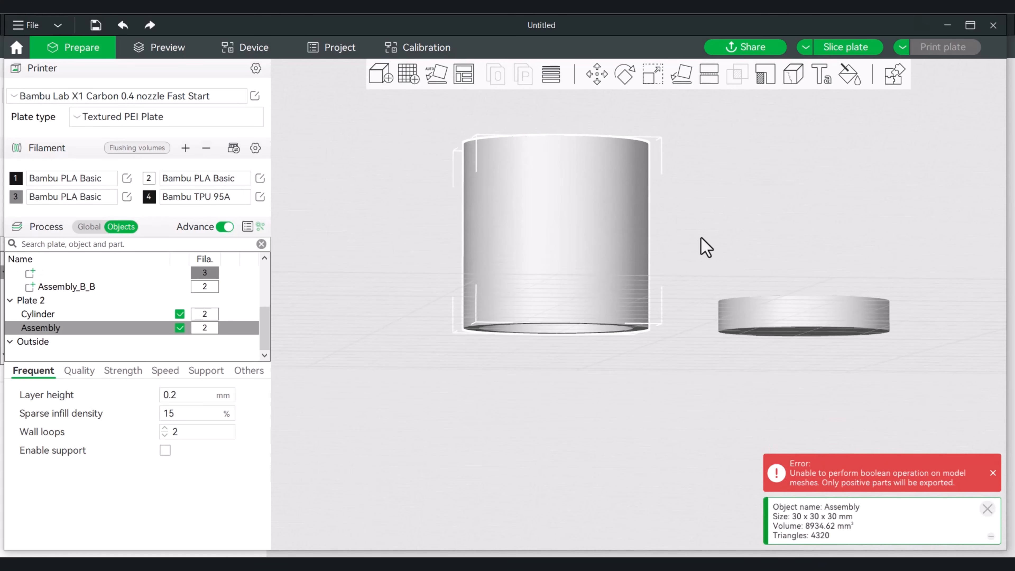
pyautogui.hotkey('ctrl', 'z')
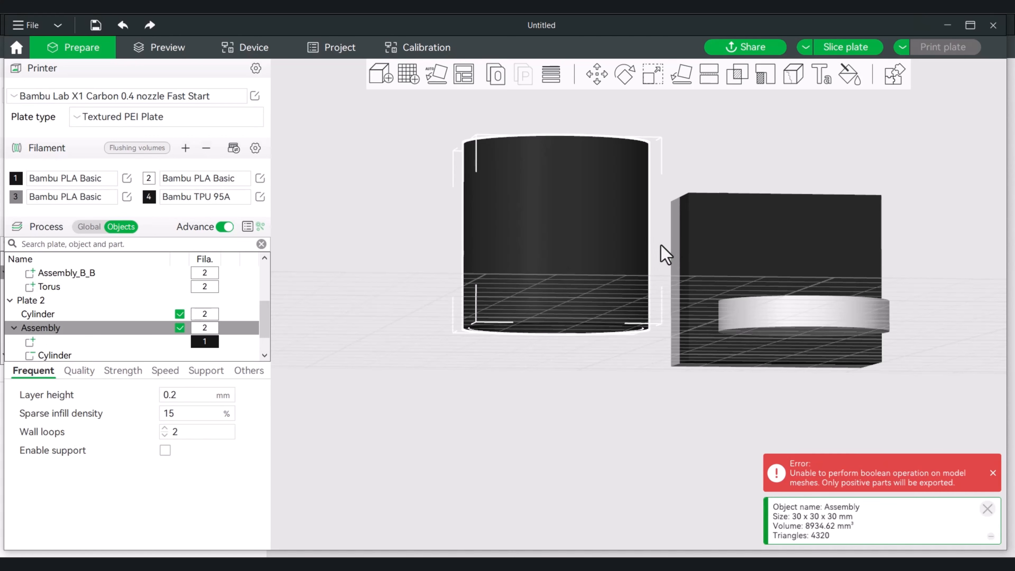
# Try a Boolean Difference that subtracts the disc from the hollow container, with Delete input enabled
pyautogui.moveTo(653, 254); pyautogui.dragTo(644, 231)
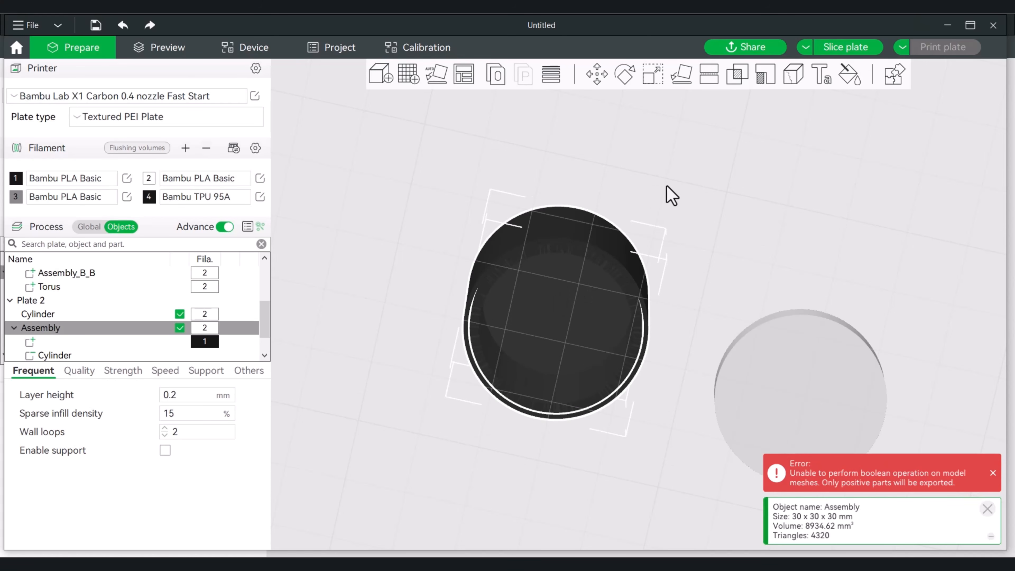
pyautogui.moveTo(667, 186); pyautogui.dragTo(673, 202)
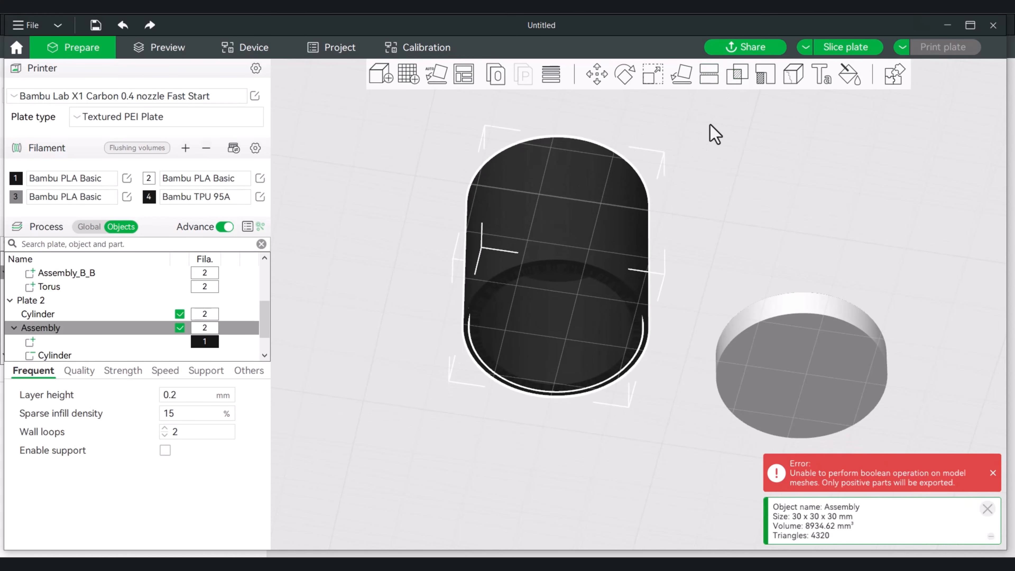
pyautogui.click(707, 184)
pyautogui.click(573, 199)
pyautogui.click(739, 78)
pyautogui.click(805, 103)
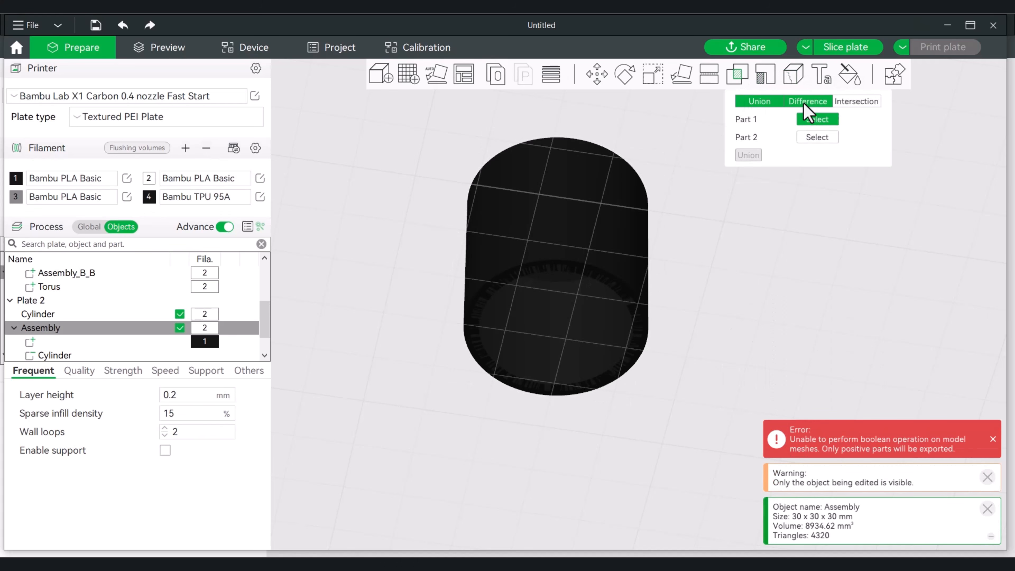
pyautogui.click(576, 170)
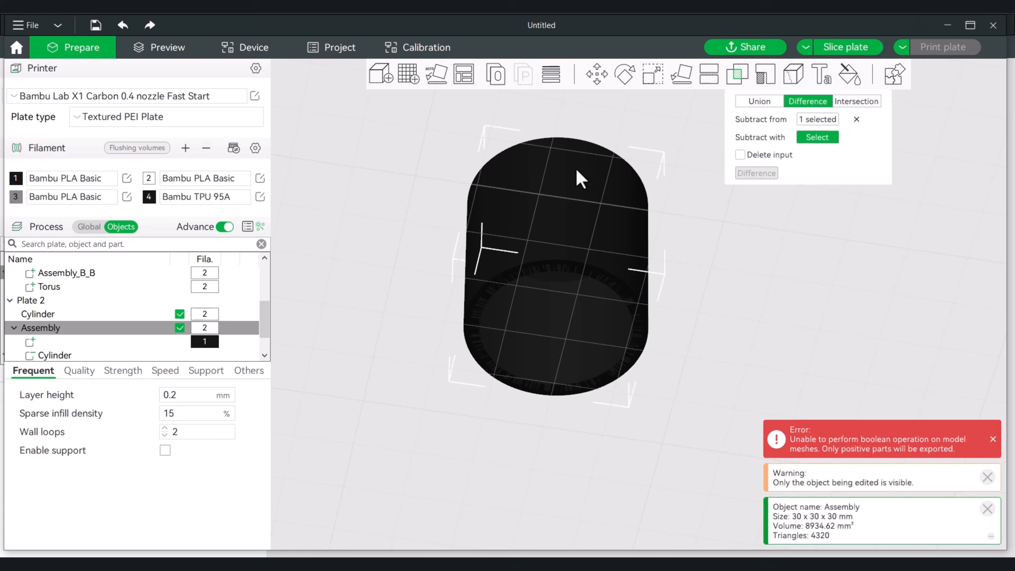
pyautogui.click(579, 309)
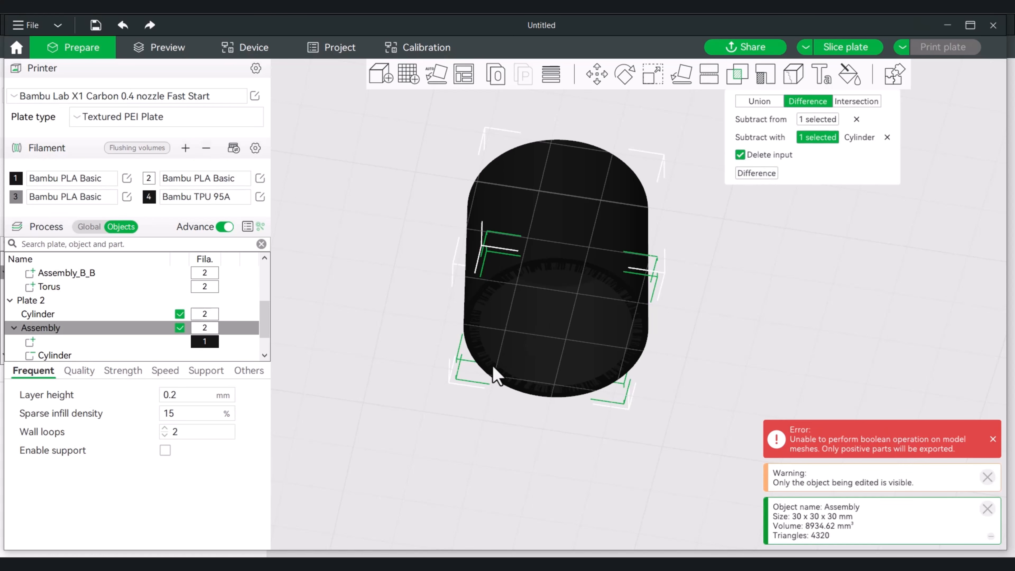
pyautogui.click(755, 173)
# Inspect the container's opening from below and undo the Boolean Difference
pyautogui.press('1')
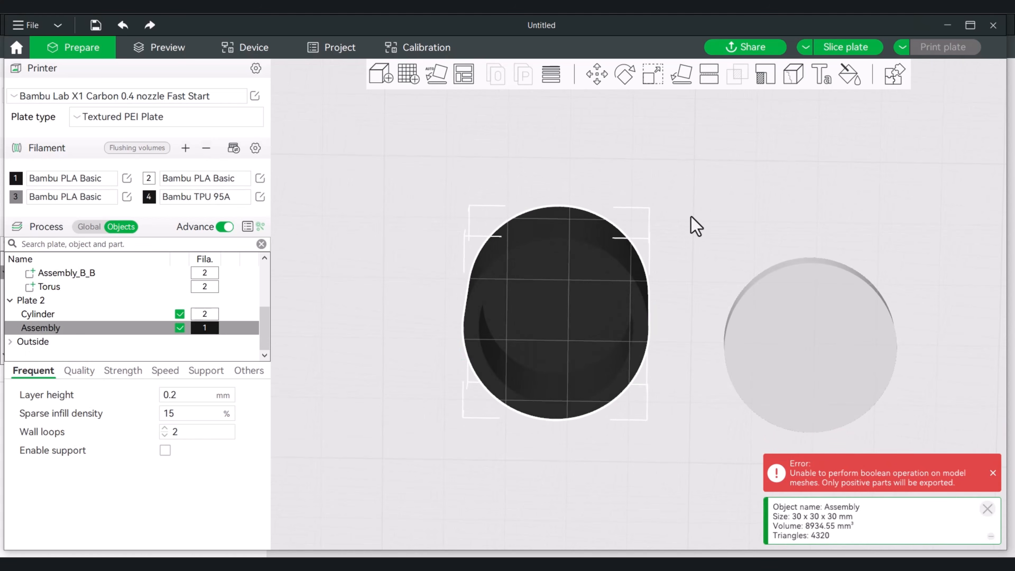
pyautogui.moveTo(696, 226); pyautogui.dragTo(695, 303)
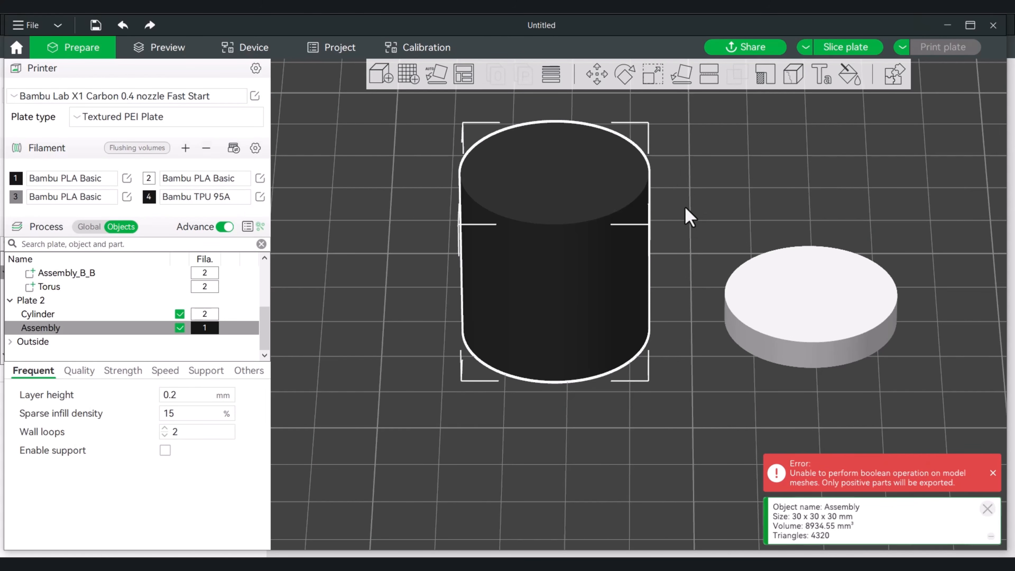
pyautogui.press('1')
pyautogui.scroll(5, 684, 234)
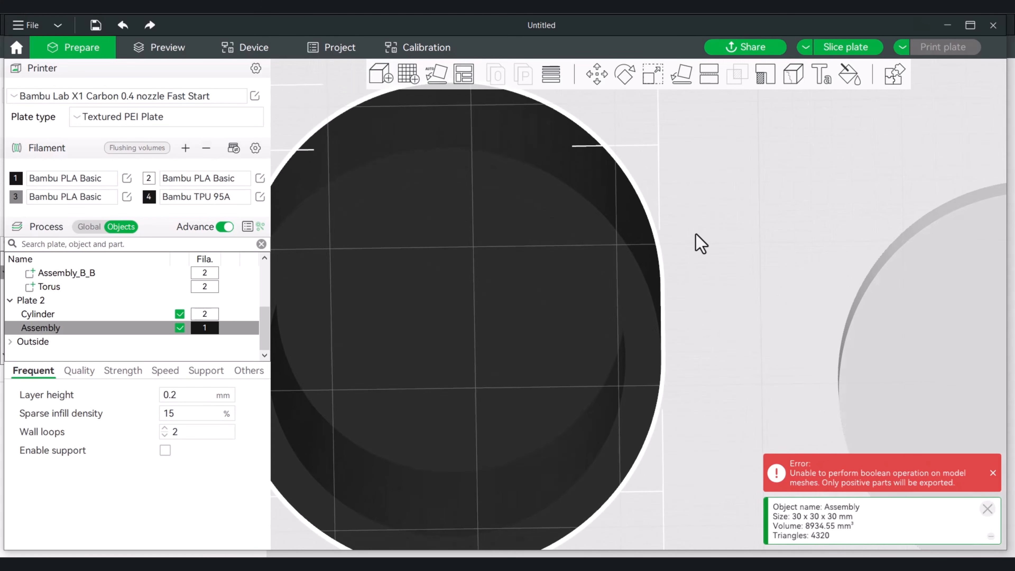
pyautogui.moveTo(696, 235); pyautogui.dragTo(697, 291)
pyautogui.scroll(-5, 698, 285)
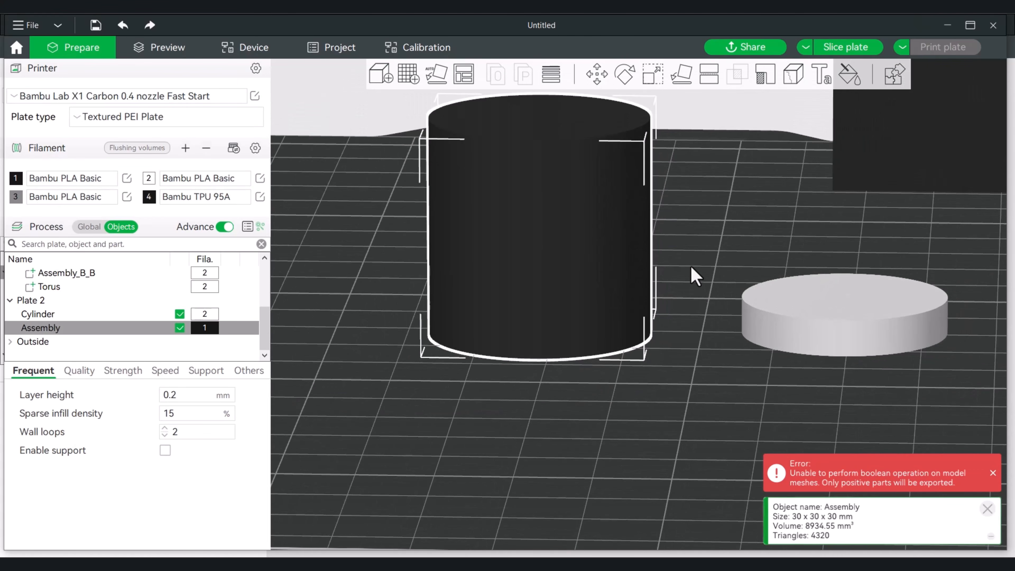
pyautogui.press('b')
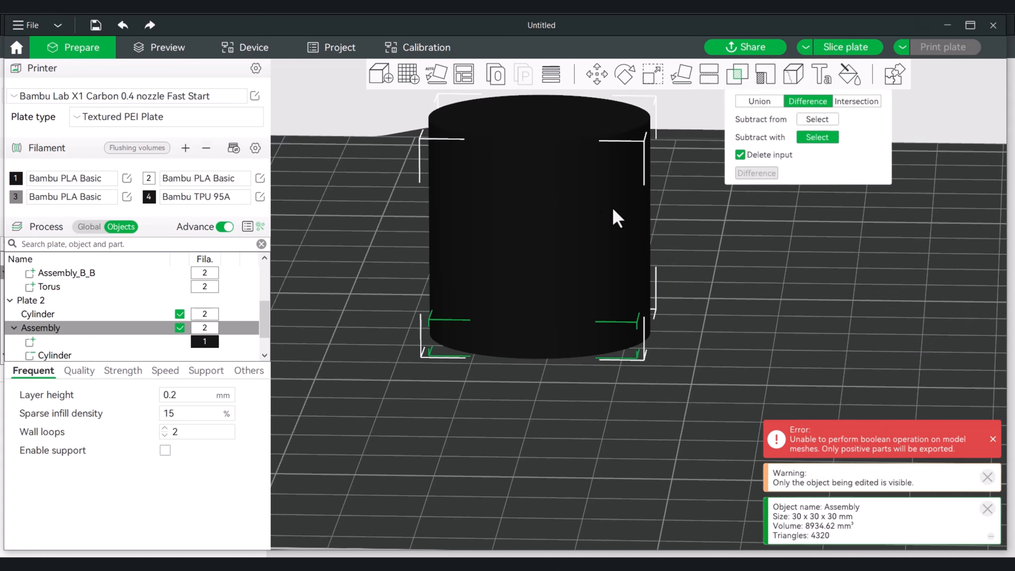
pyautogui.moveTo(614, 217); pyautogui.dragTo(684, 212)
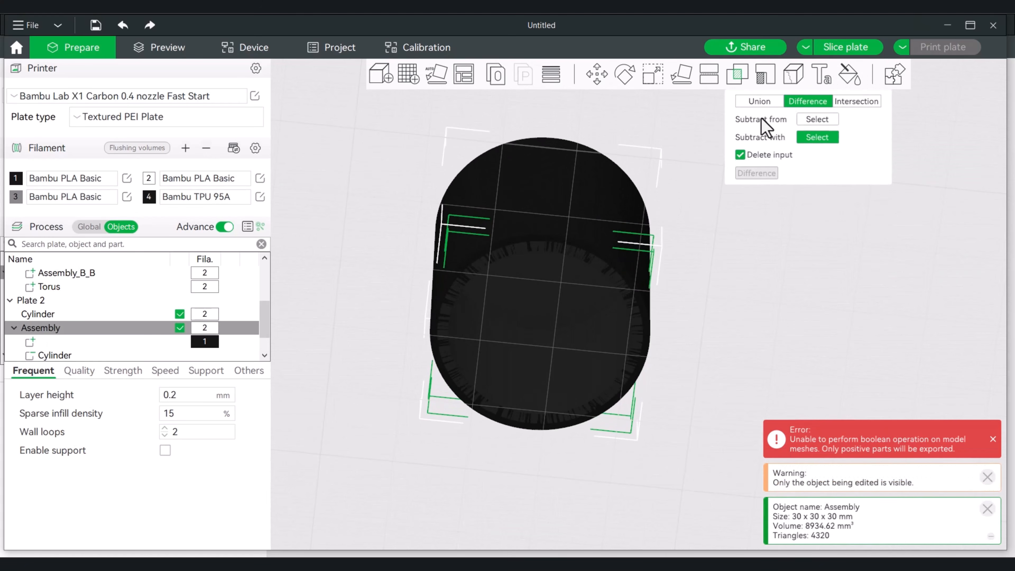
# Slice Plate 2 and examine the lid recess at the container's base layer by layer
pyautogui.click(846, 46)
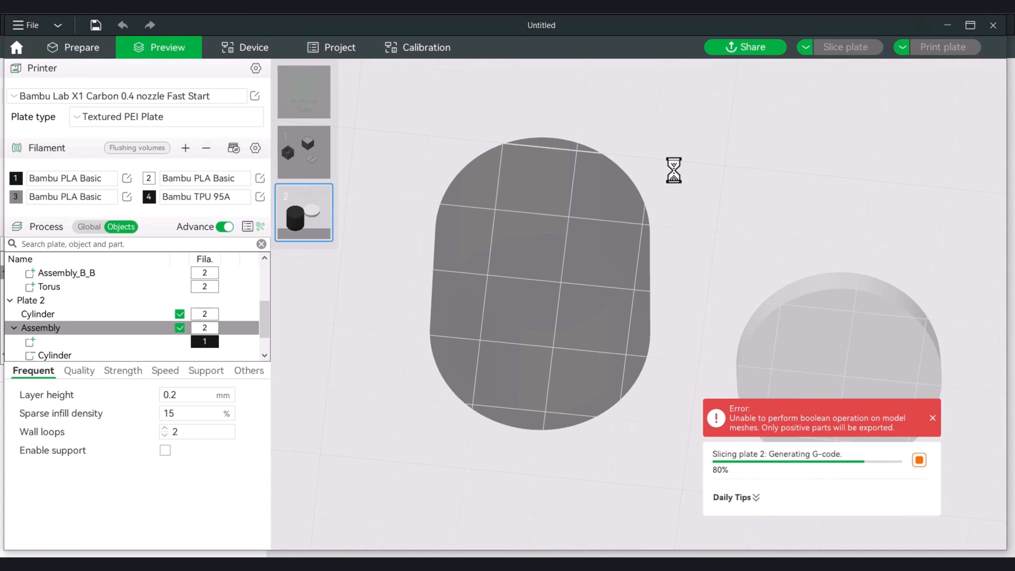
pyautogui.moveTo(673, 186); pyautogui.dragTo(684, 254)
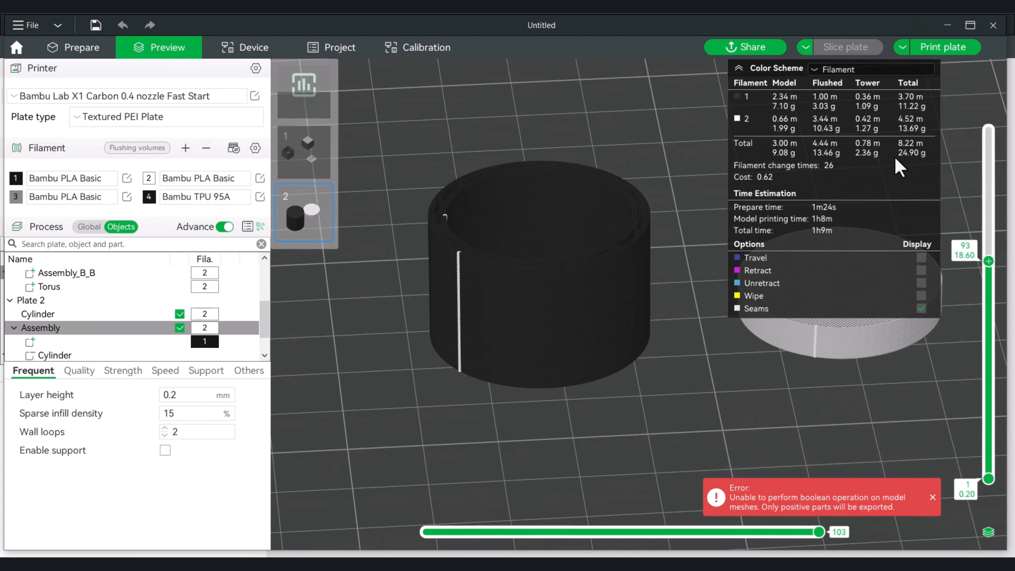
pyautogui.moveTo(987, 262); pyautogui.dragTo(988, 438)
pyautogui.moveTo(702, 431); pyautogui.dragTo(741, 431)
pyautogui.scroll(7, 704, 362)
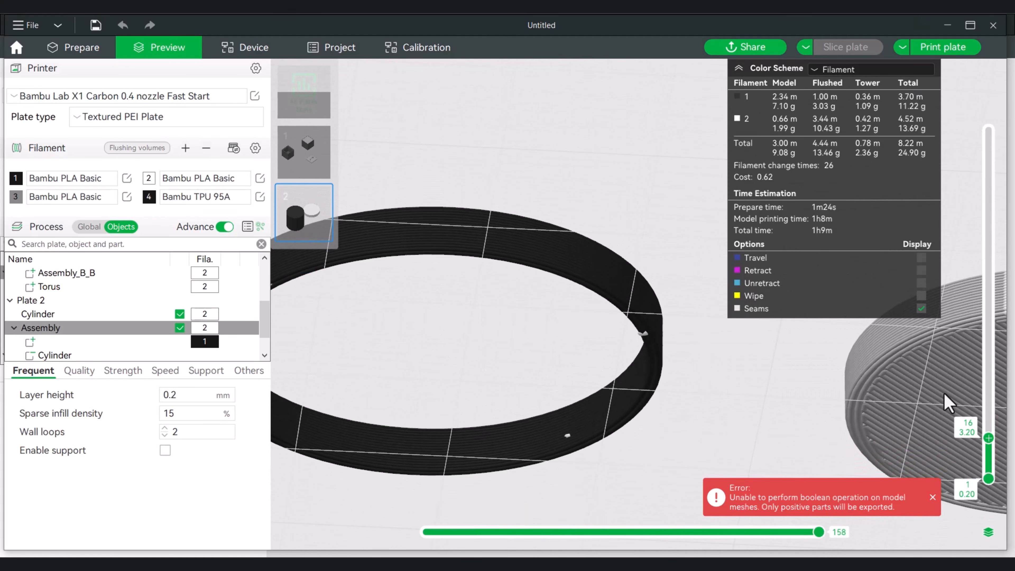
pyautogui.moveTo(989, 444); pyautogui.dragTo(998, 403)
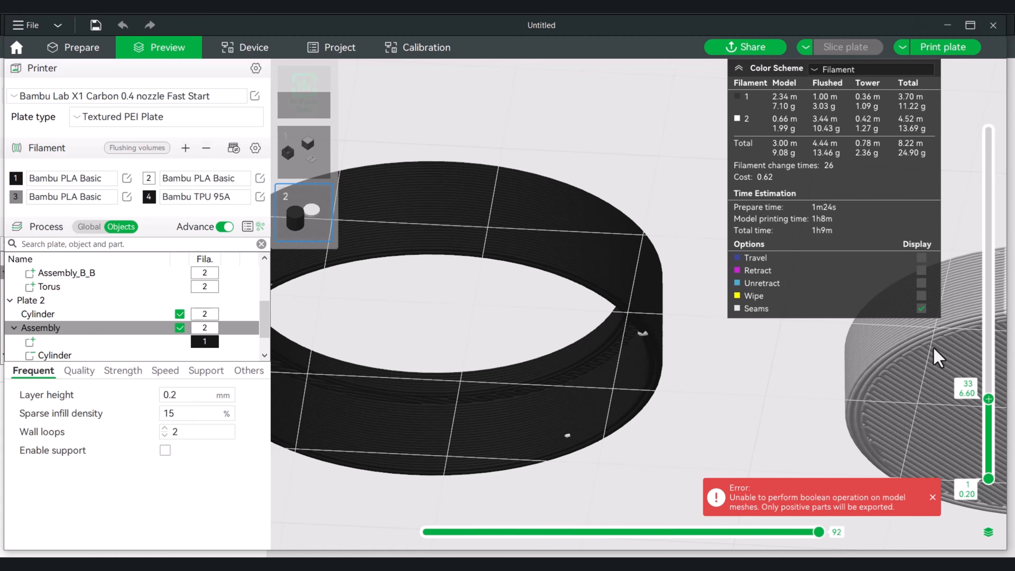
pyautogui.moveTo(990, 399); pyautogui.dragTo(990, 130)
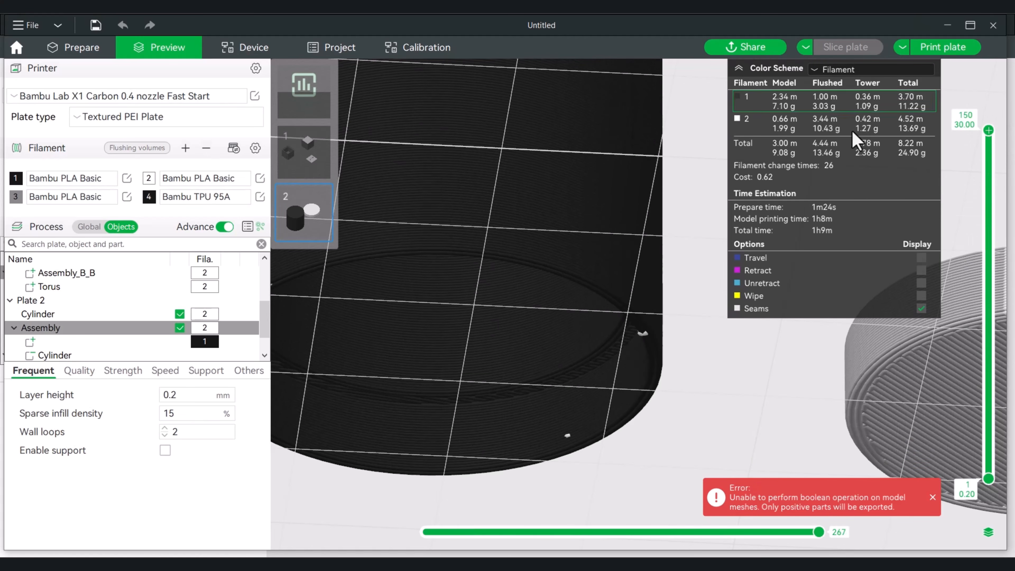
pyautogui.moveTo(715, 362); pyautogui.dragTo(721, 395)
pyautogui.scroll(-3, 730, 344)
pyautogui.scroll(-3, 722, 389)
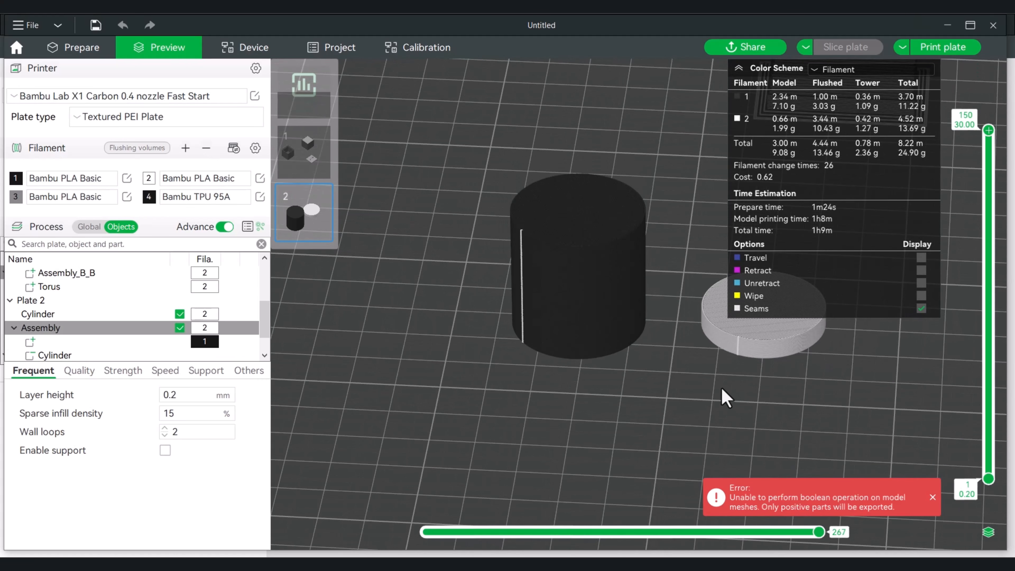
pyautogui.moveTo(764, 408); pyautogui.dragTo(559, 424, button='middle')
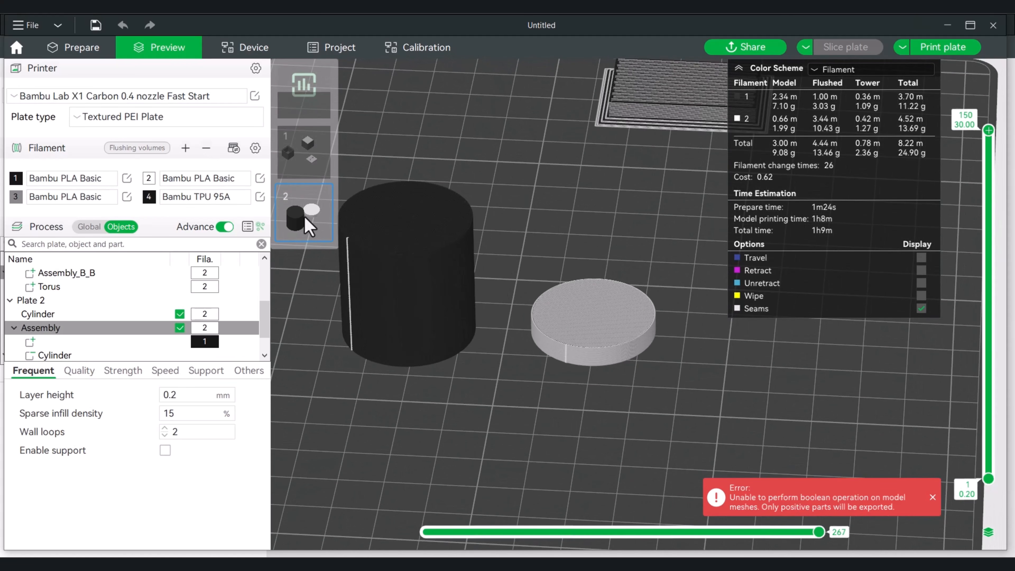
# Scale the white lid disc on Plate 2 to 107.37% in both X and Y
pyautogui.click(91, 56)
pyautogui.click(578, 336)
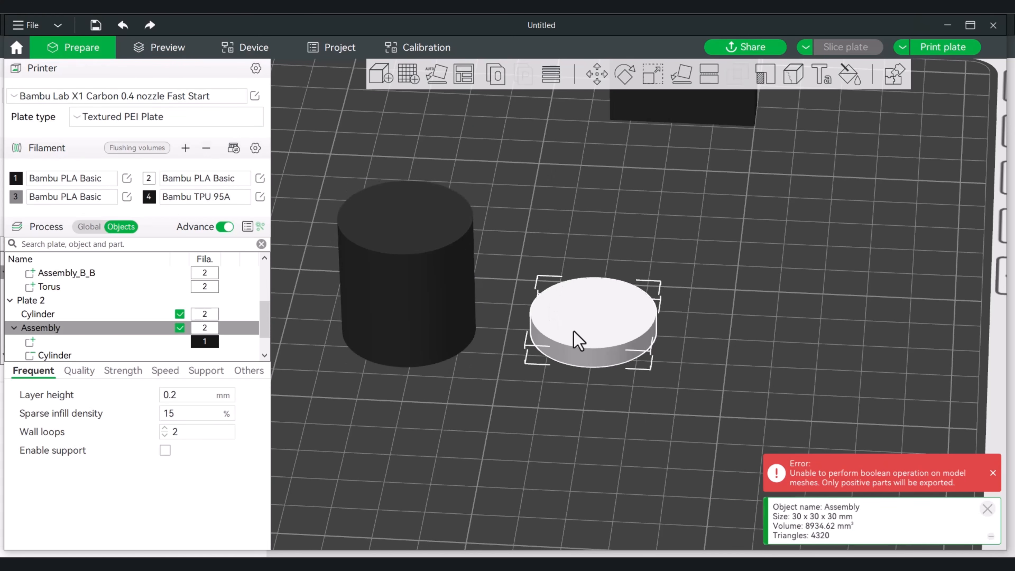
pyautogui.rightClick(577, 336)
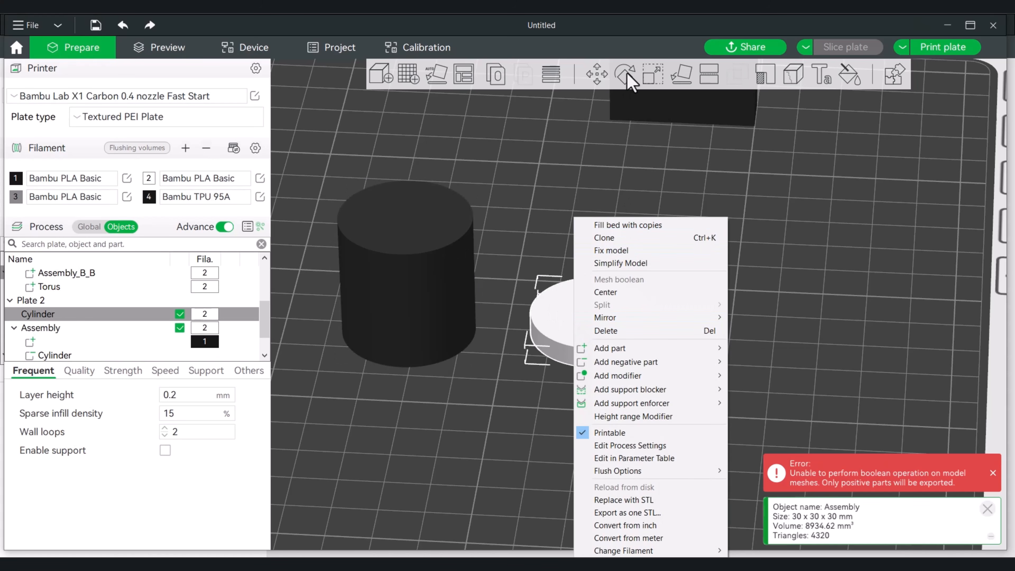
pyautogui.click(655, 76)
pyautogui.click(655, 76)
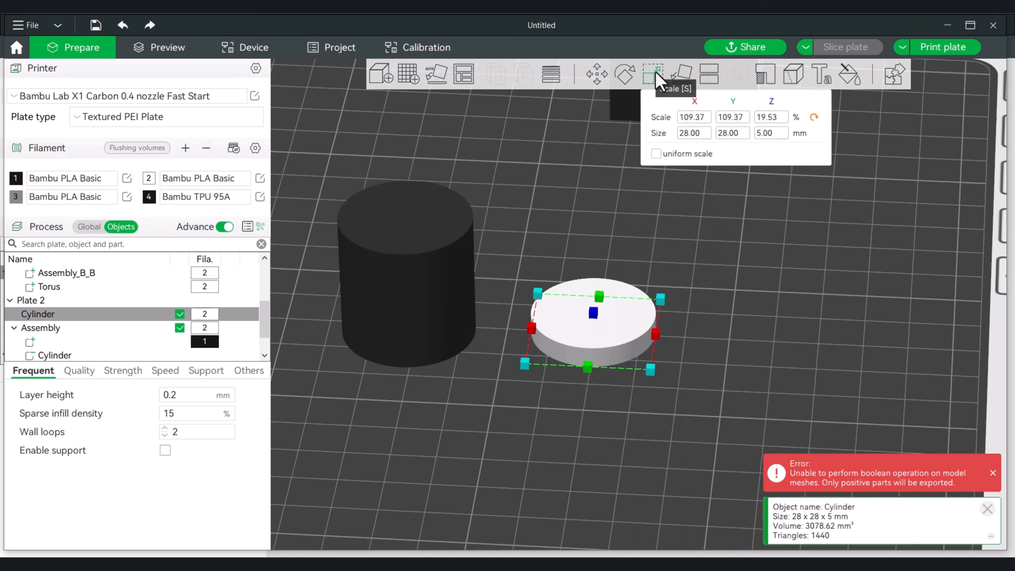
pyautogui.click(699, 133)
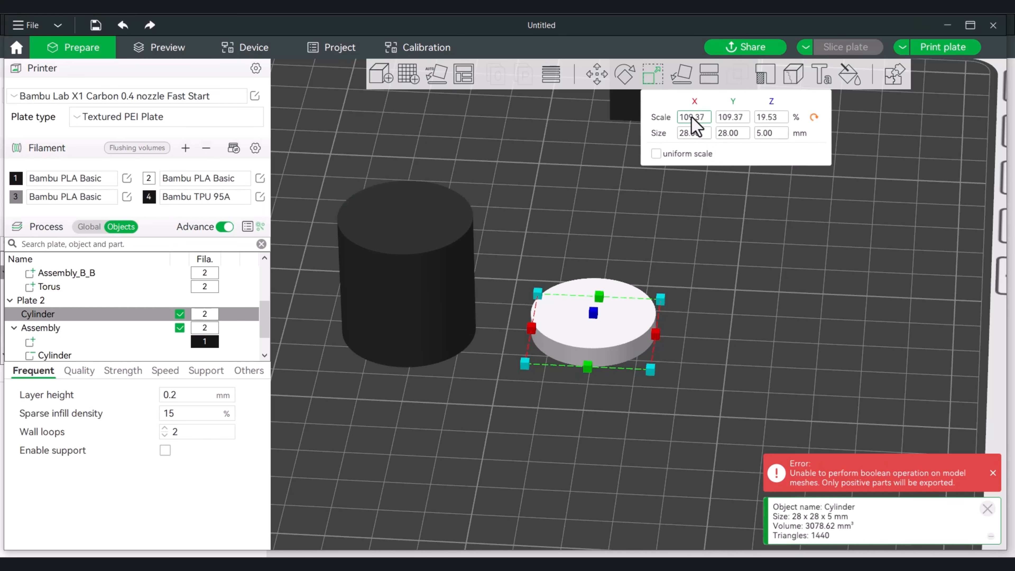
pyautogui.moveTo(710, 286); pyautogui.dragTo(719, 232)
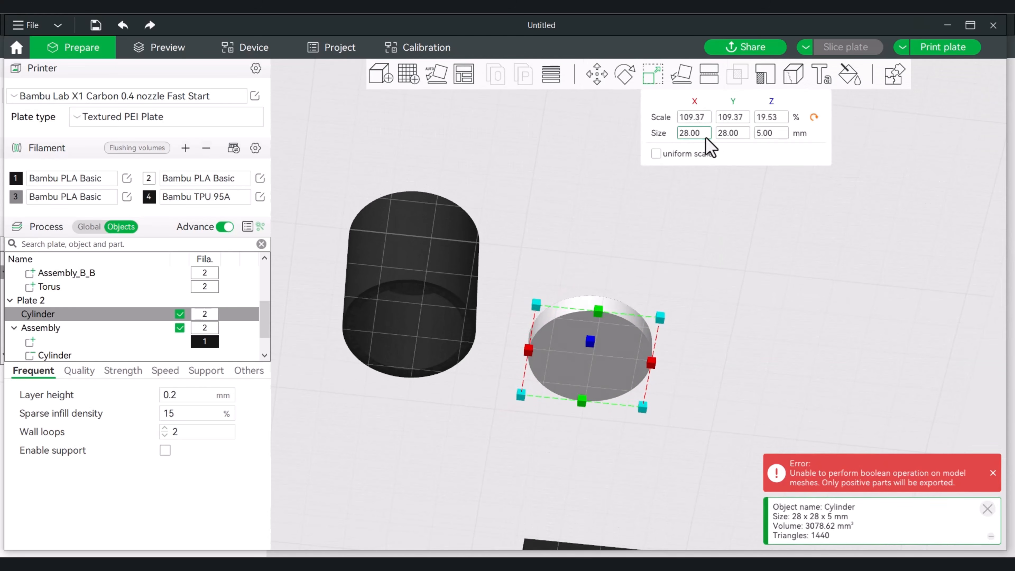
pyautogui.click(689, 119)
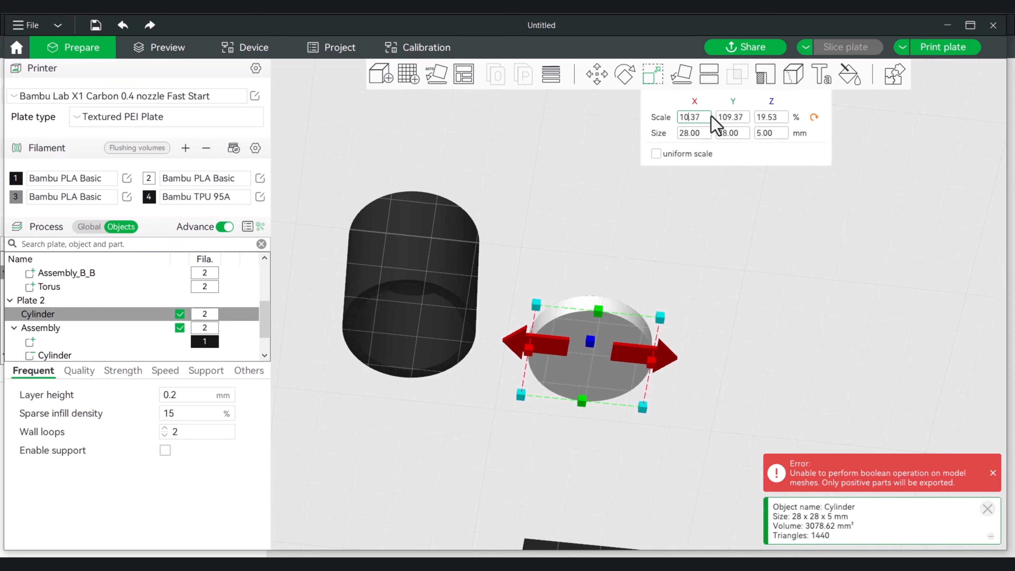
pyautogui.click(730, 120)
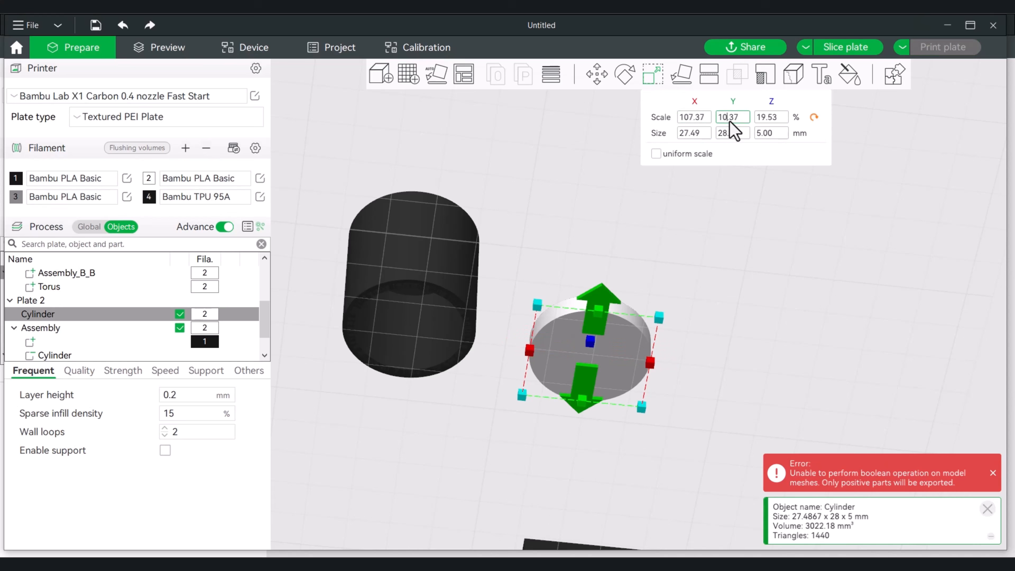
pyautogui.write('7')
pyautogui.moveTo(737, 220); pyautogui.dragTo(737, 284)
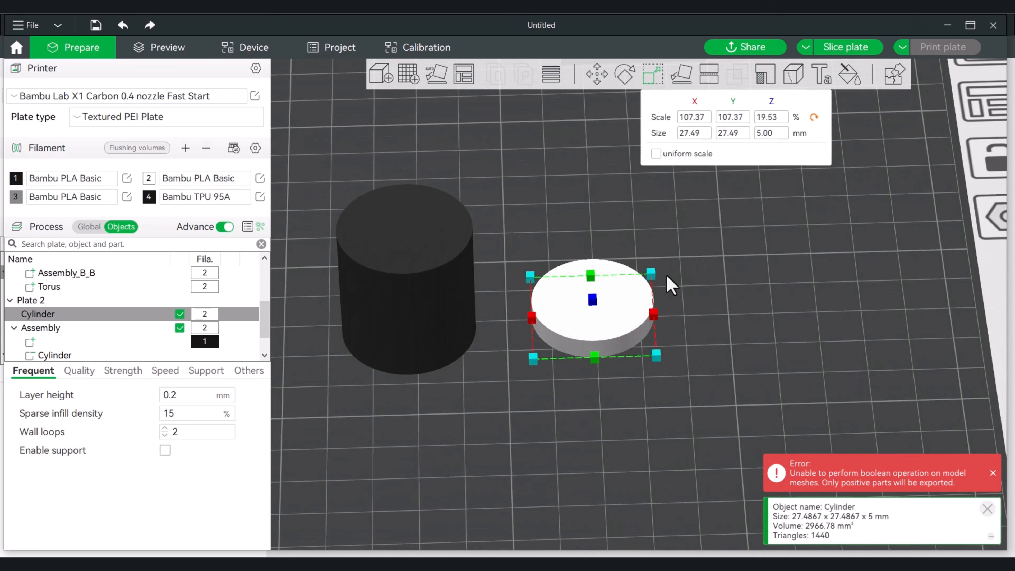
pyautogui.moveTo(667, 276); pyautogui.dragTo(743, 365)
pyautogui.click(744, 357)
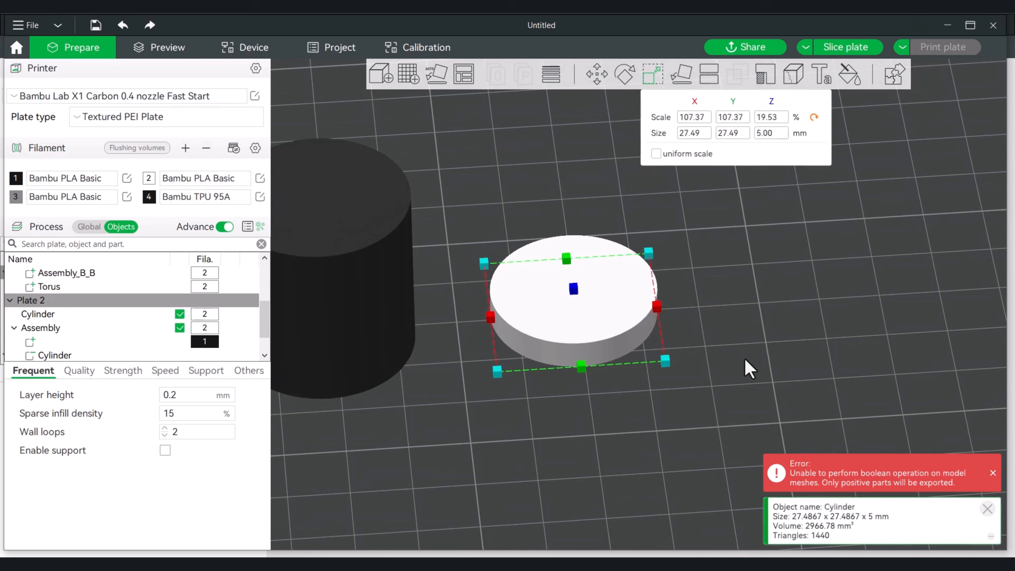
# Add a Torus part to the lid disc and acknowledge the per-object settings notice
pyautogui.rightClick(567, 313)
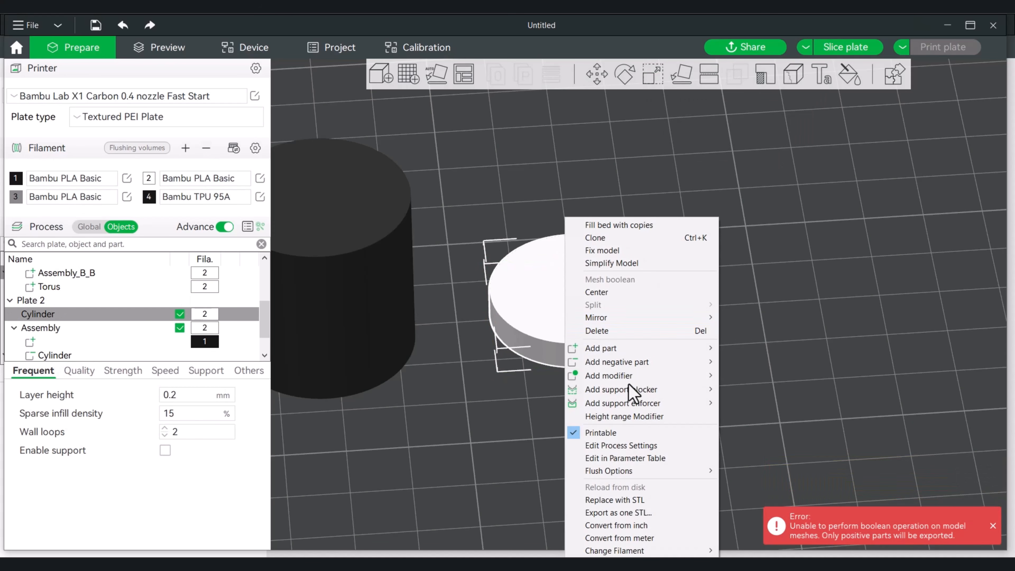
pyautogui.moveTo(637, 349)
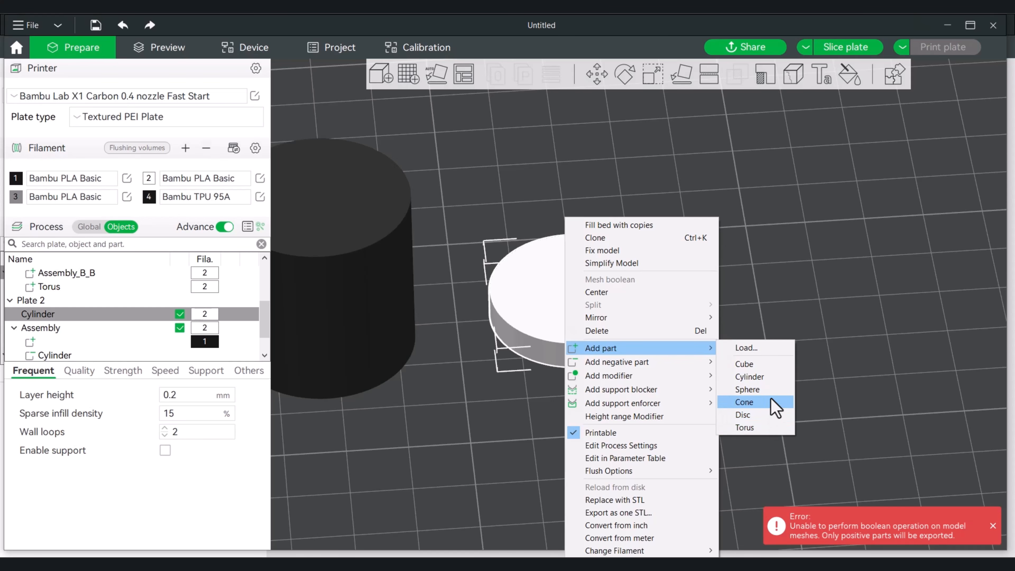
pyautogui.click(765, 428)
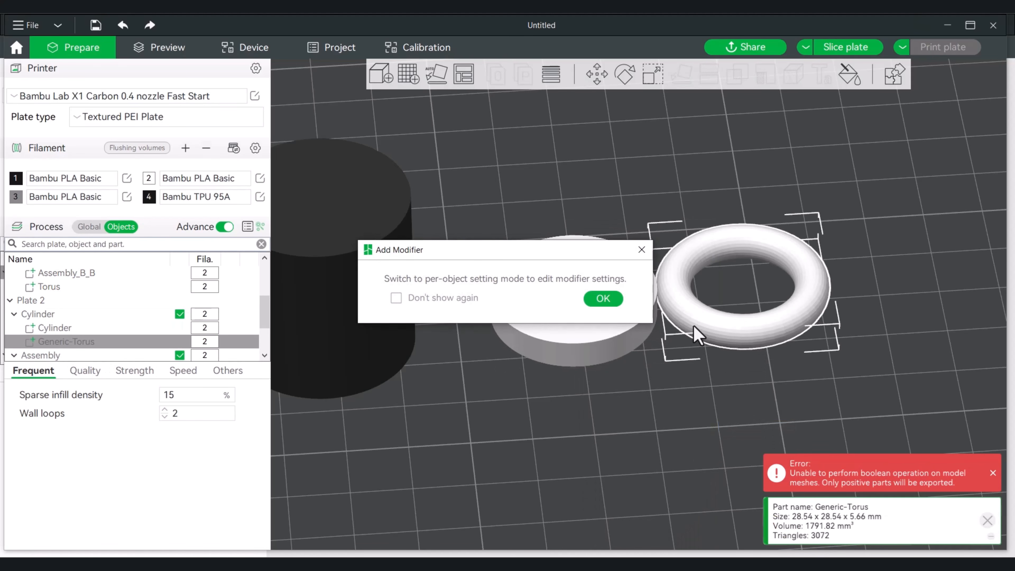
pyautogui.click(601, 299)
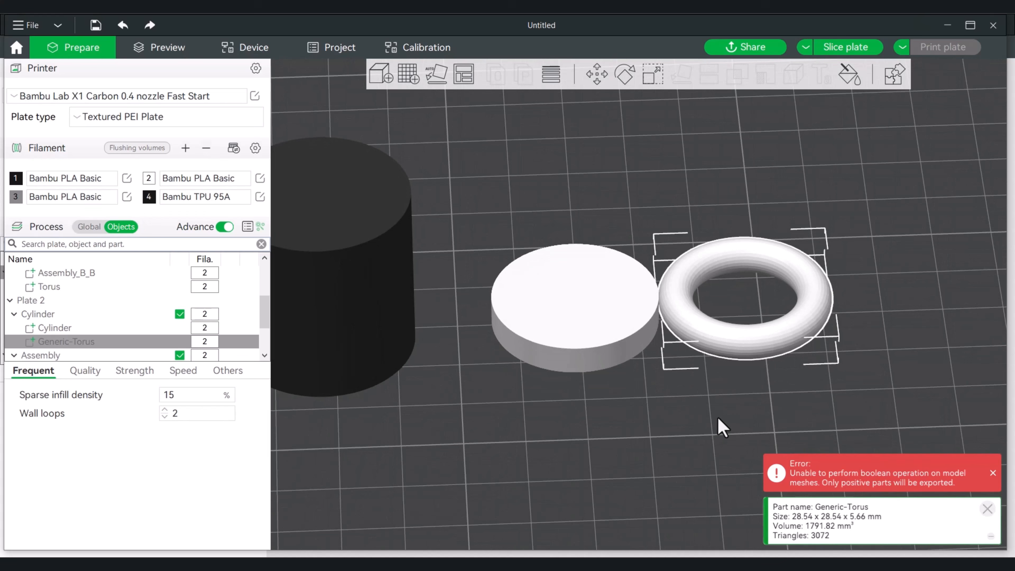
# Rotate the torus part 90° about the X axis so that it stands upright
pyautogui.rightClick(734, 345)
pyautogui.click(642, 436)
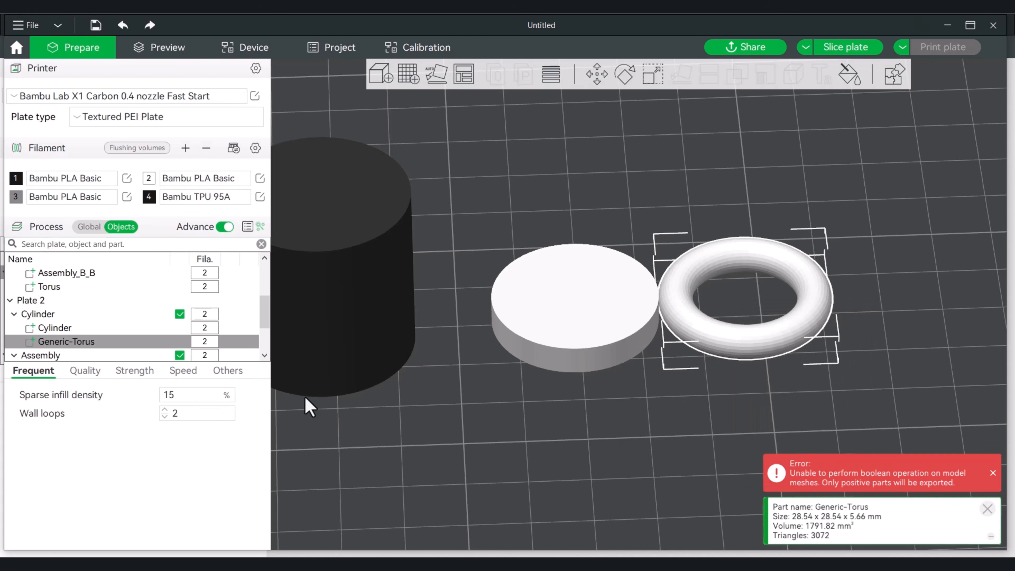
pyautogui.click(627, 78)
pyautogui.click(708, 119)
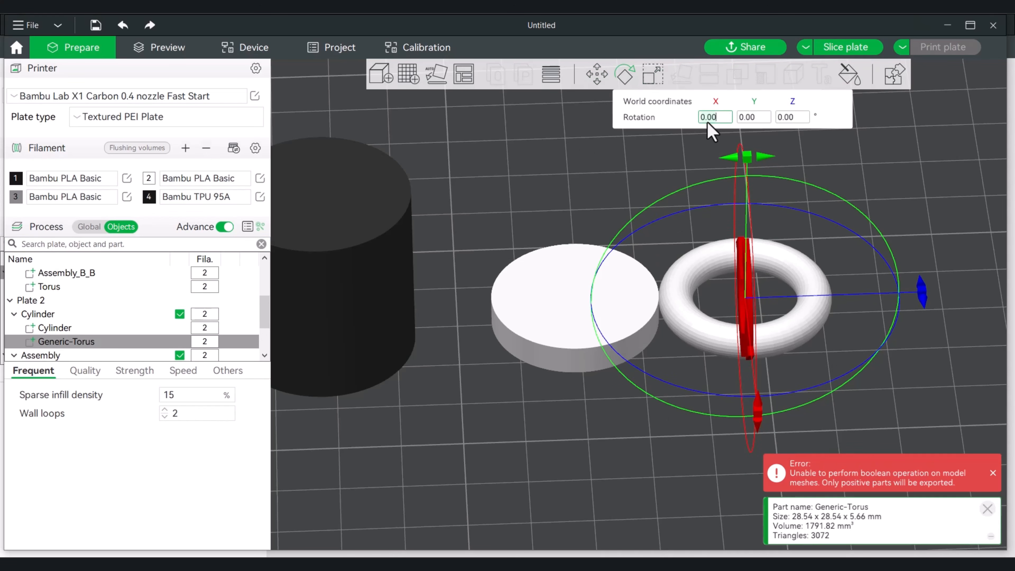
pyautogui.write('90')
pyautogui.press('Return')
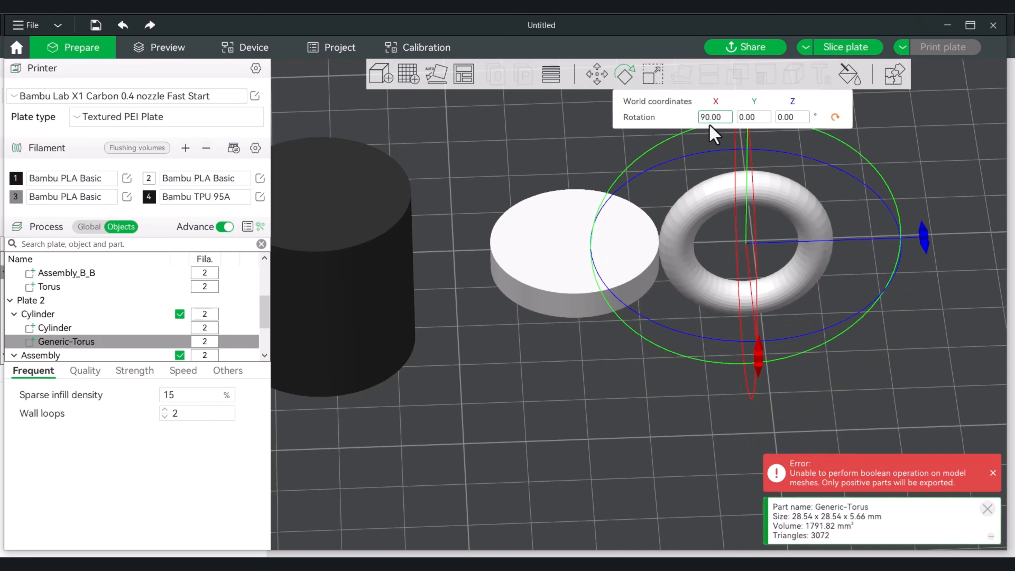
# Raise the upright torus to a Z position of about 18.82 mm so the lid disc rests on the bed
pyautogui.press('3')
pyautogui.moveTo(615, 334); pyautogui.dragTo(611, 258)
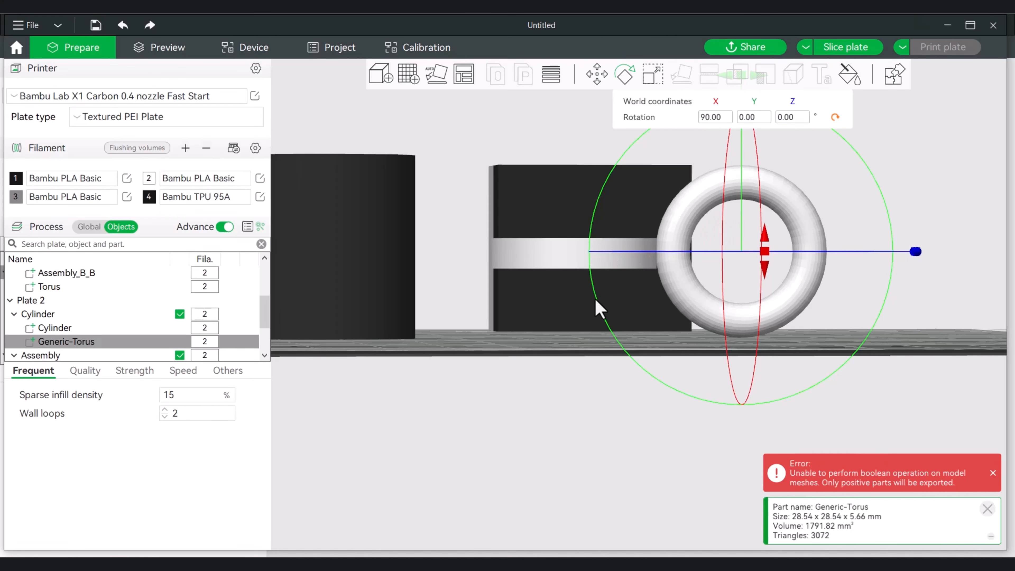
pyautogui.moveTo(581, 349); pyautogui.dragTo(579, 365)
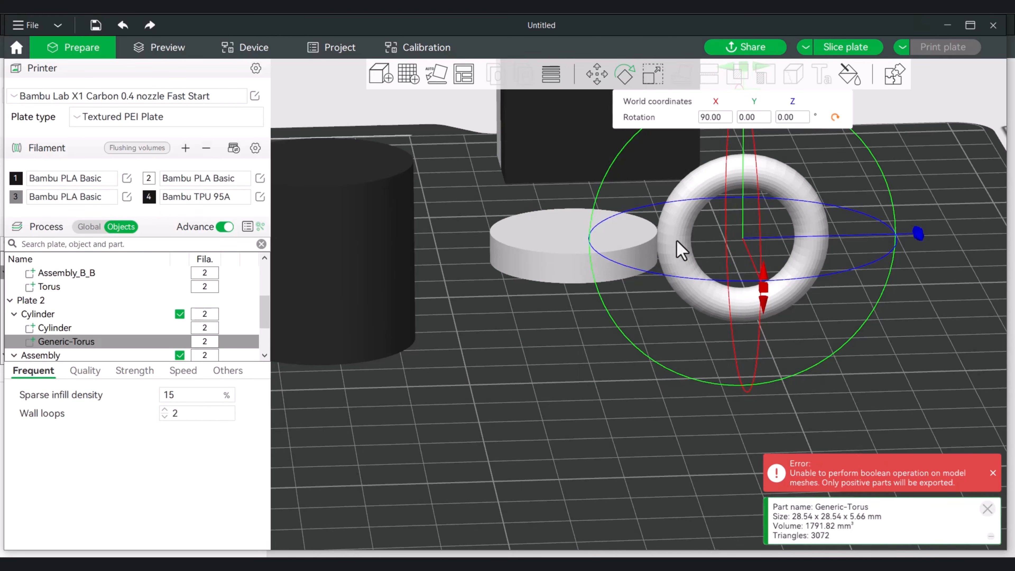
pyautogui.click(596, 82)
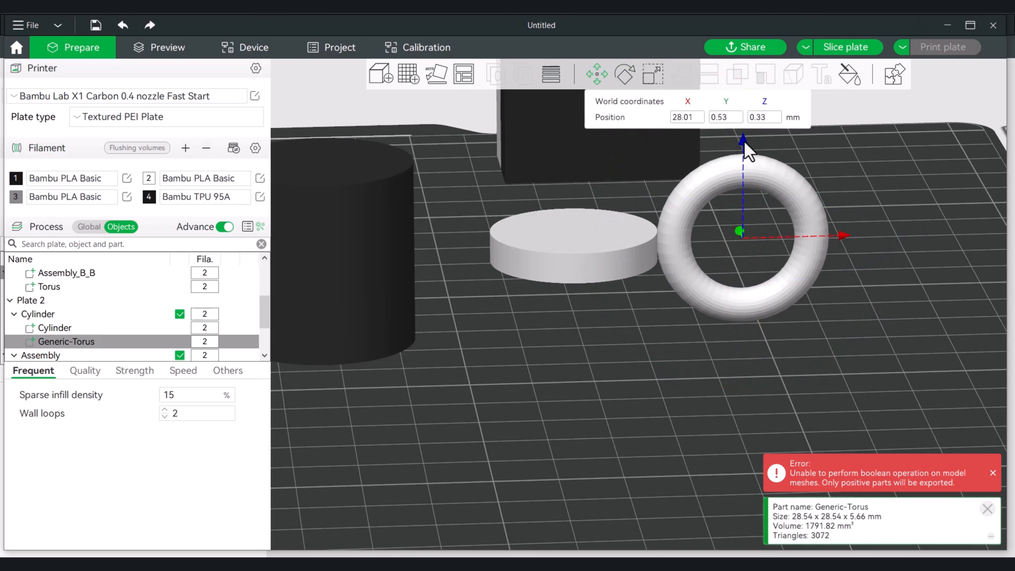
pyautogui.moveTo(744, 149); pyautogui.dragTo(728, 92)
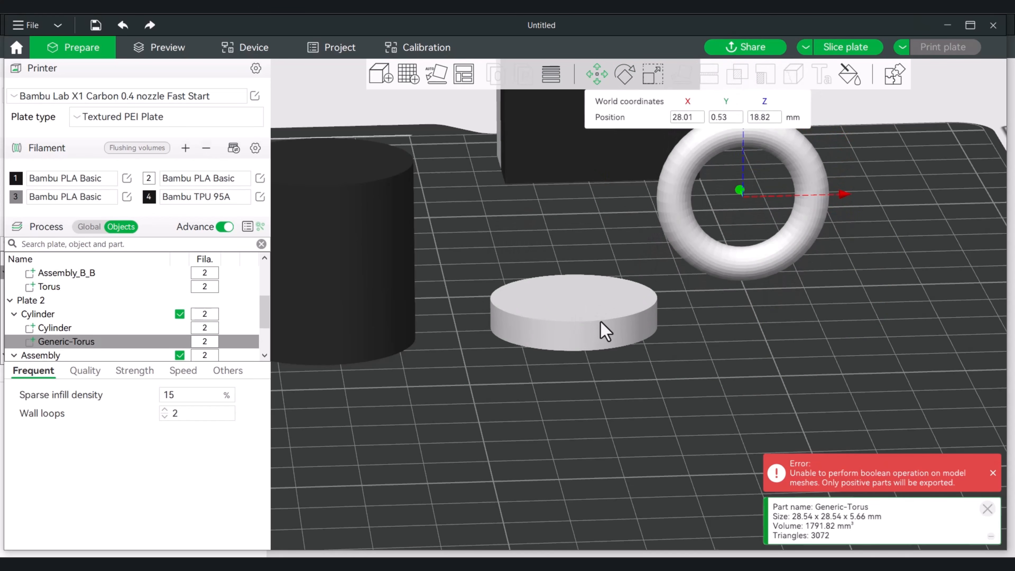
pyautogui.scroll(4, 703, 340)
pyautogui.moveTo(812, 343); pyautogui.dragTo(791, 322, button='right')
pyautogui.moveTo(775, 340)
pyautogui.mouseDown()
pyautogui.moveTo(757, 327)
pyautogui.moveTo(760, 342)
pyautogui.moveTo(816, 370)
pyautogui.moveTo(787, 351)
pyautogui.mouseUp()
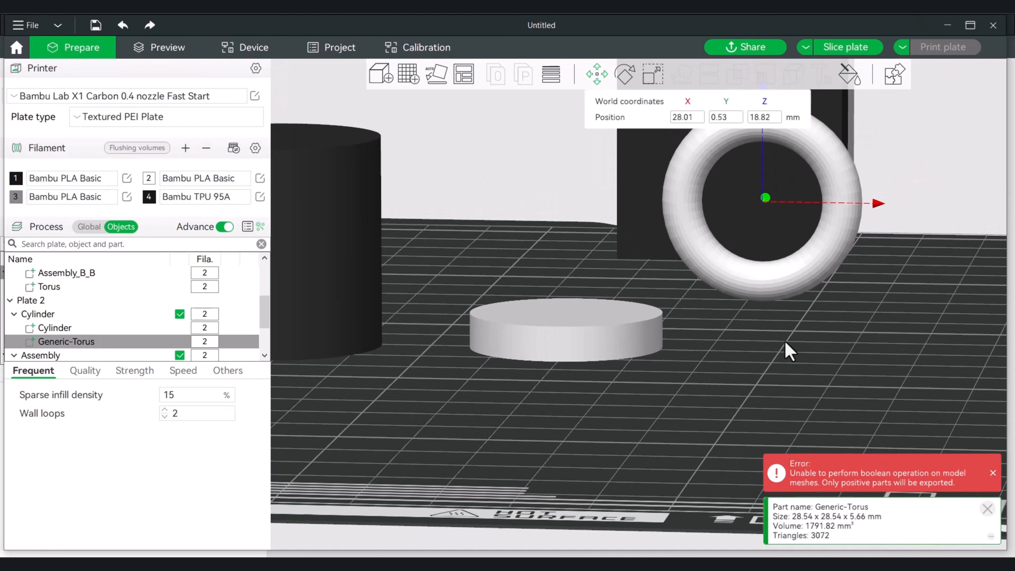
pyautogui.scroll(-5, 450, 158)
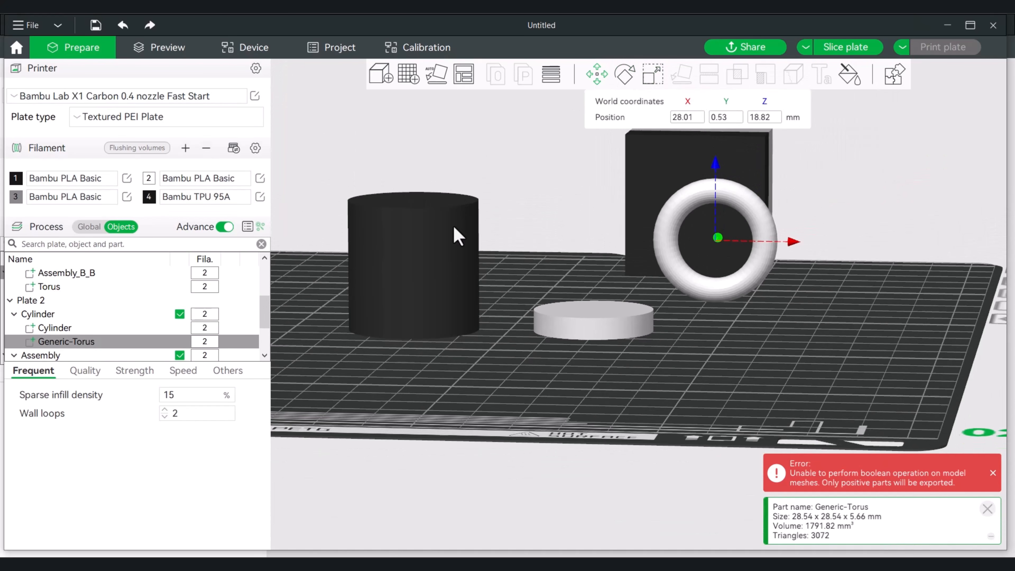
pyautogui.moveTo(460, 355); pyautogui.dragTo(458, 403)
pyautogui.moveTo(437, 340); pyautogui.dragTo(420, 103)
pyautogui.scroll(-1, 48, 347)
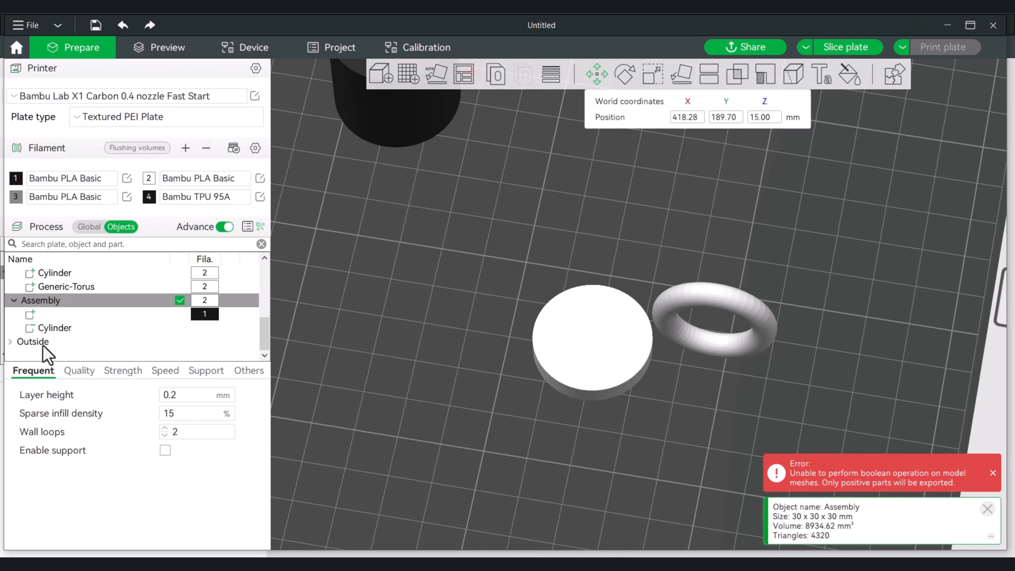
pyautogui.click(33, 318)
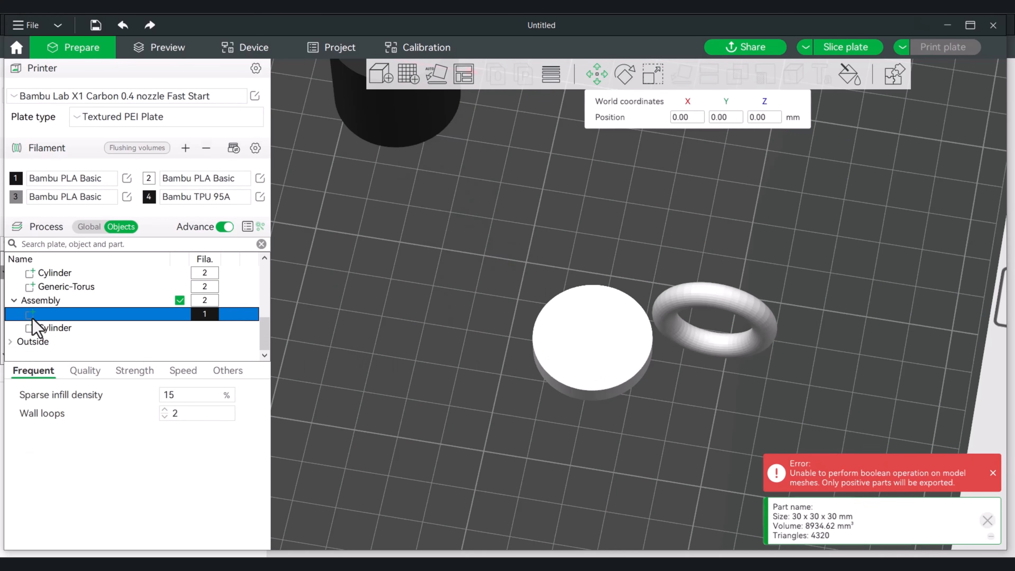
pyautogui.rightClick(32, 318)
pyautogui.click(565, 351)
pyautogui.click(565, 352)
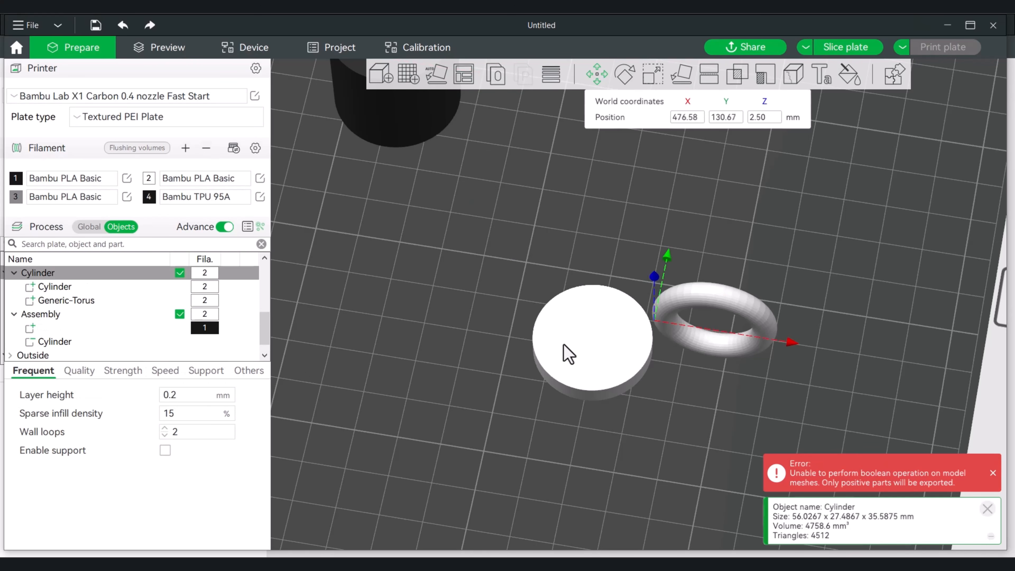
# Center the lid's Cylinder part and its Generic-Torus part so that the torus lines up above the disc
pyautogui.click(58, 287)
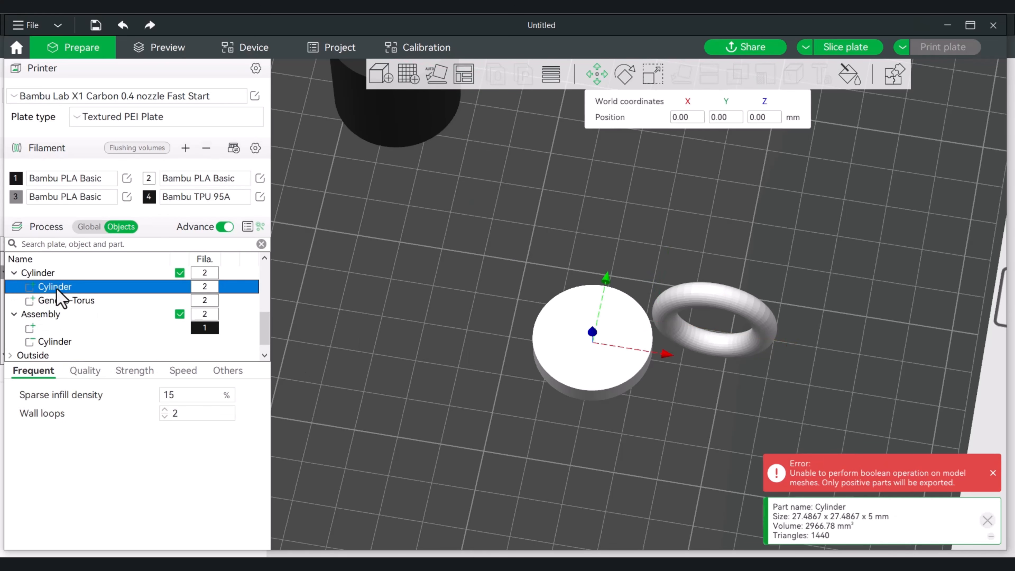
pyautogui.rightClick(58, 287)
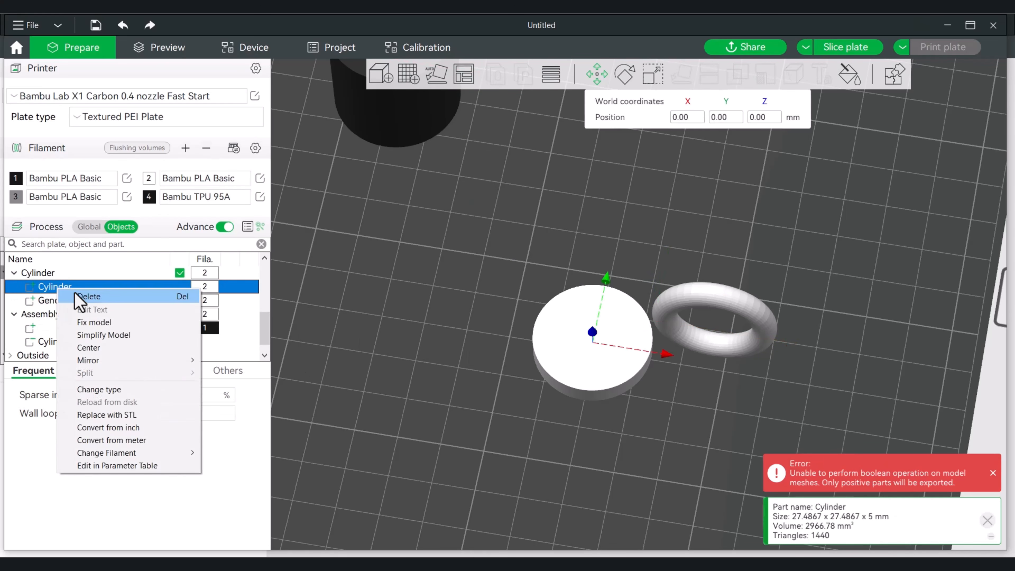
pyautogui.click(113, 350)
pyautogui.click(62, 301)
pyautogui.rightClick(60, 303)
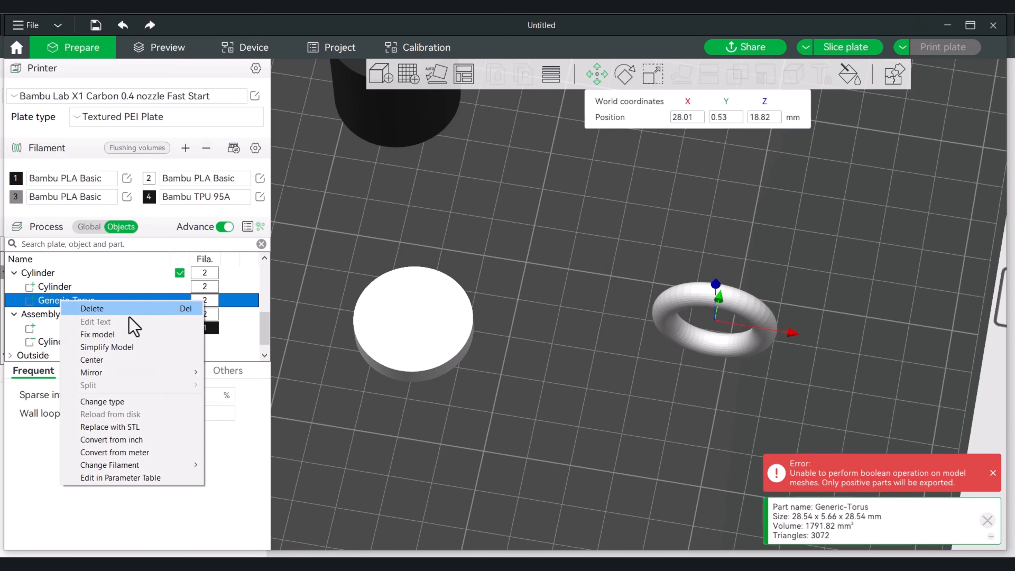
pyautogui.click(130, 359)
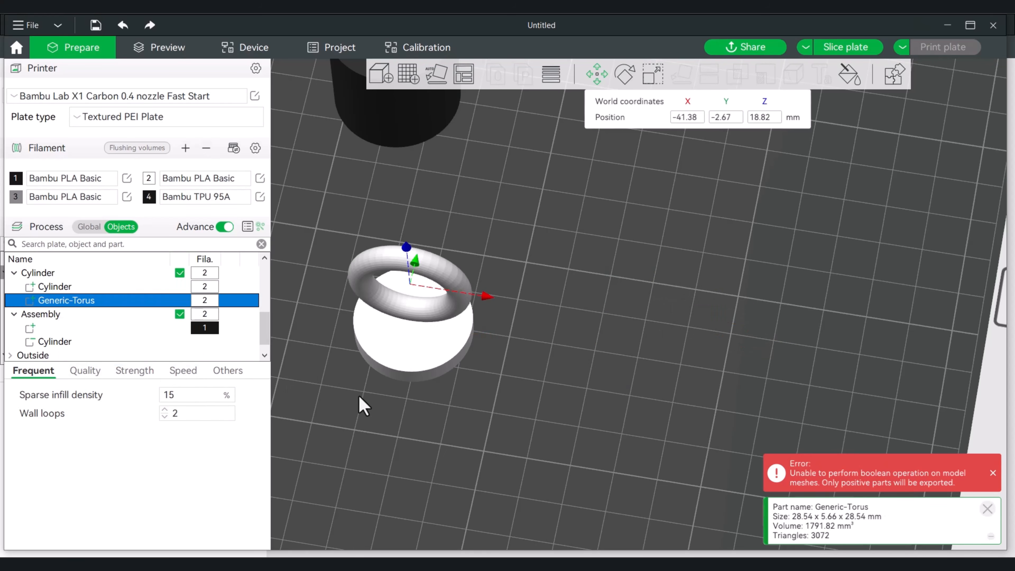
# Lower the torus to about Z 6.65 mm and scale it uniformly to about 68%, roughly 19.46 mm in diameter
pyautogui.moveTo(432, 422); pyautogui.dragTo(446, 396)
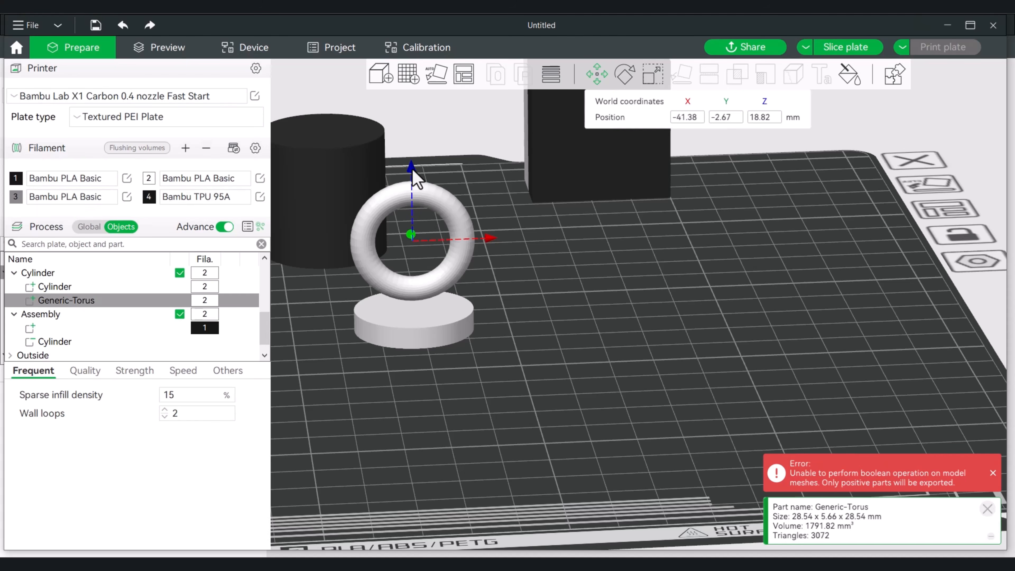
pyautogui.moveTo(413, 170); pyautogui.dragTo(419, 231)
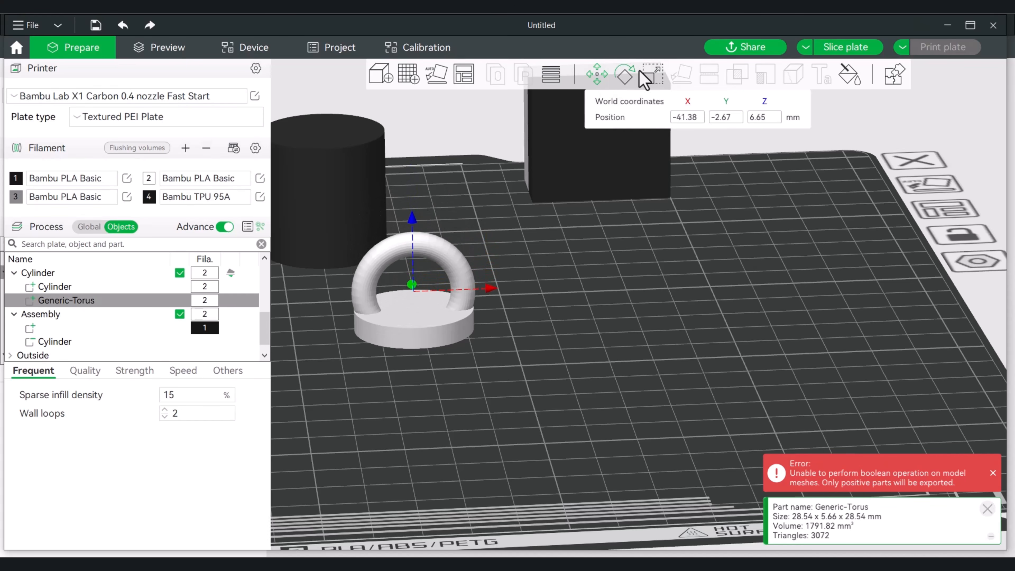
pyautogui.click(656, 80)
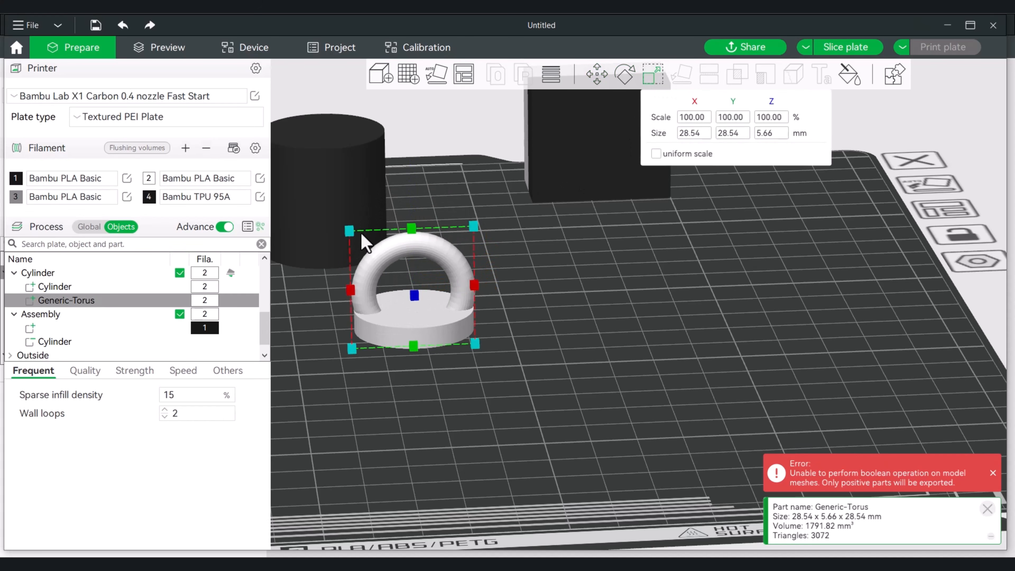
pyautogui.moveTo(351, 234); pyautogui.dragTo(371, 252)
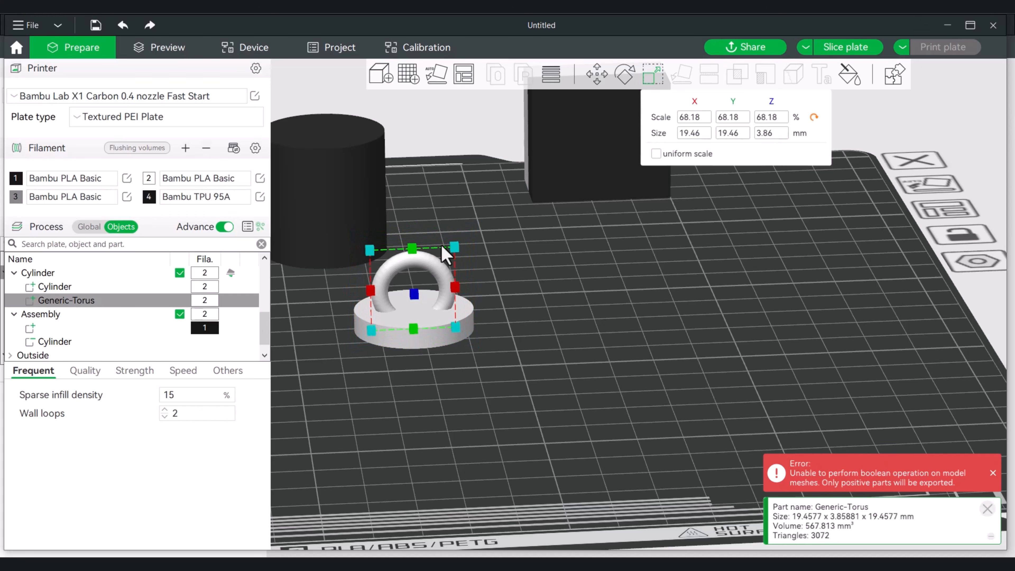
pyautogui.scroll(4, 565, 224)
pyautogui.moveTo(482, 232); pyautogui.dragTo(601, 251, button='right')
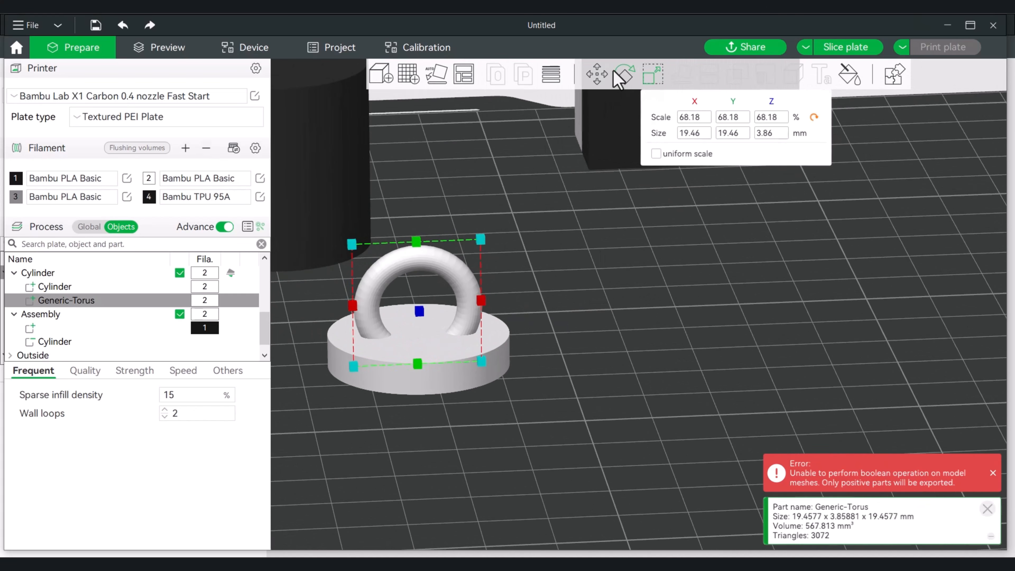
# Sink the torus further into the lid to about Z 2.42 mm, leaving an arched handle, and deselect it
pyautogui.click(597, 75)
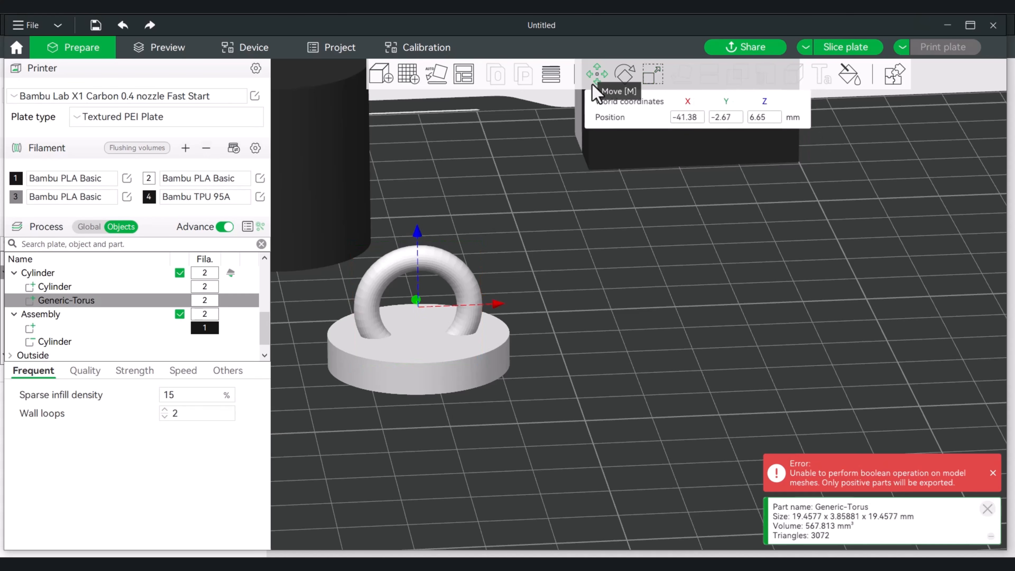
pyautogui.moveTo(415, 240); pyautogui.dragTo(432, 286)
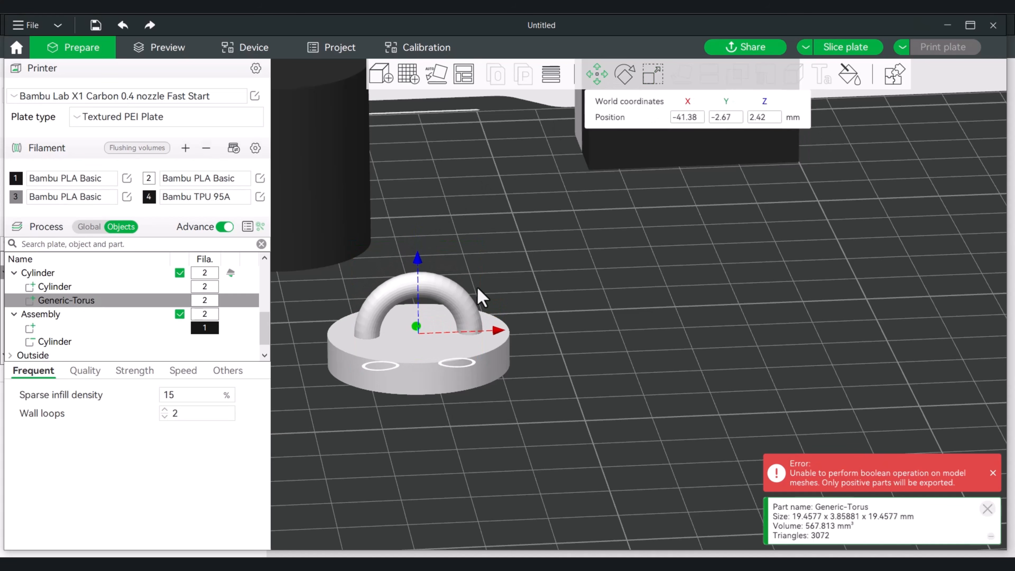
pyautogui.click(584, 316)
pyautogui.moveTo(585, 316); pyautogui.dragTo(644, 329)
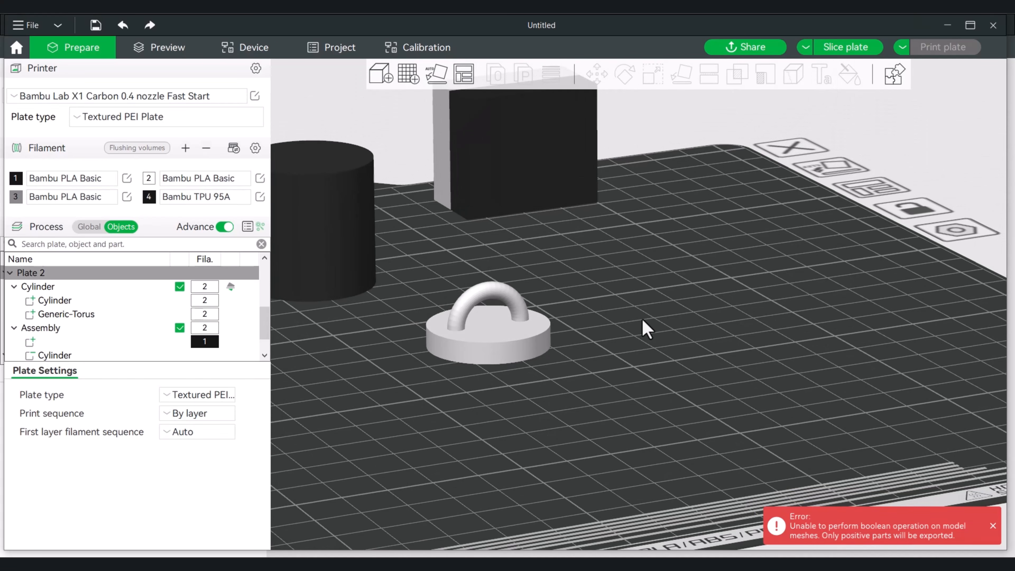